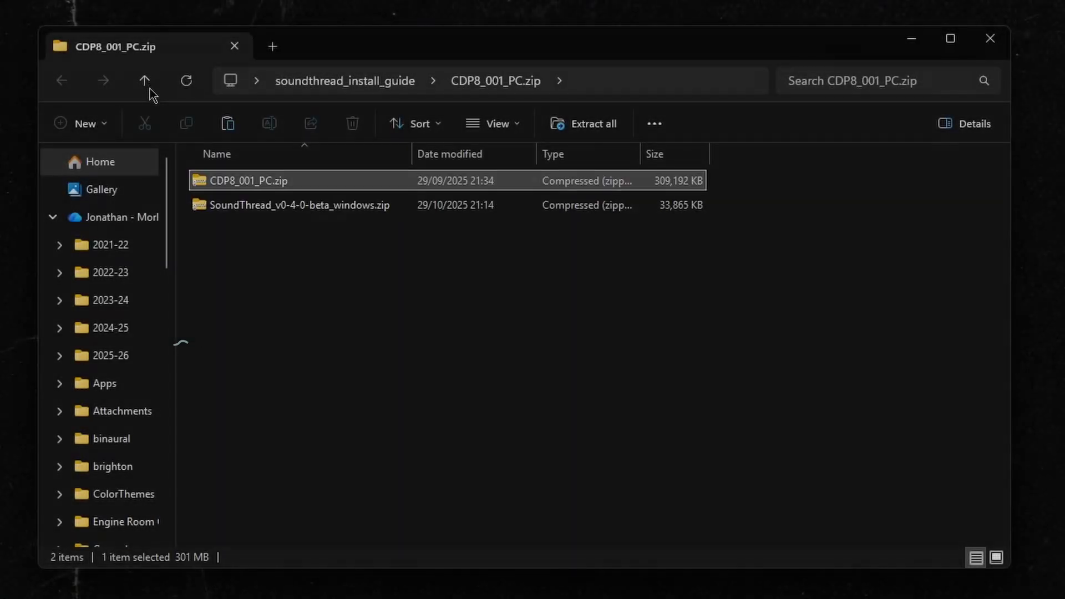
Step: Extract CDP8_001_PC.zip, which yields CDPR8, three PDFs and README_FIRST.txt, and move the result window aside
{"action": "left_click", "coordinate": [149, 88]}
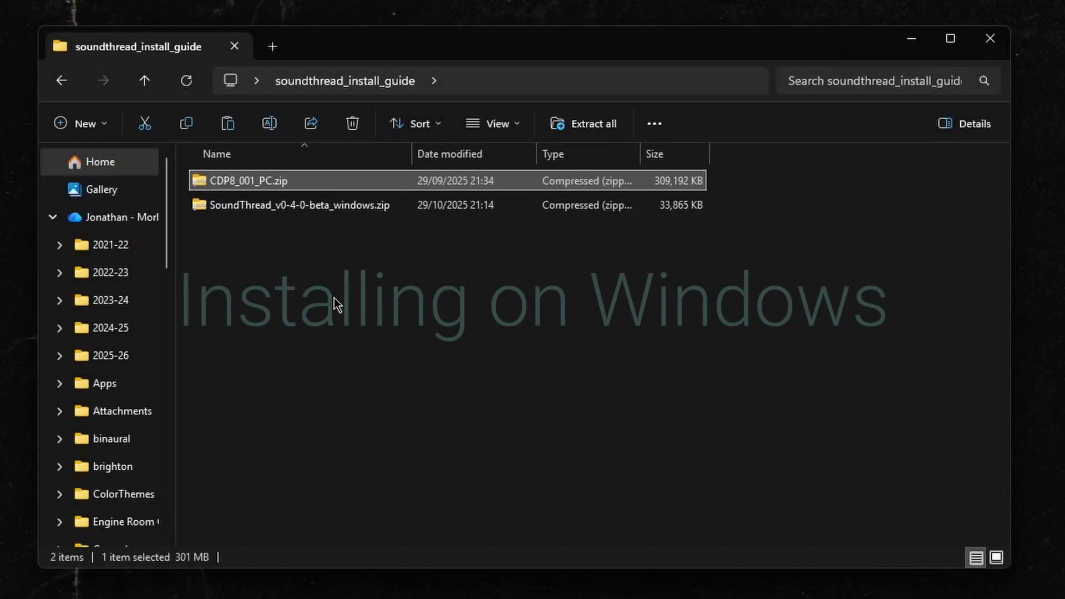
{"action": "left_click", "coordinate": [575, 129]}
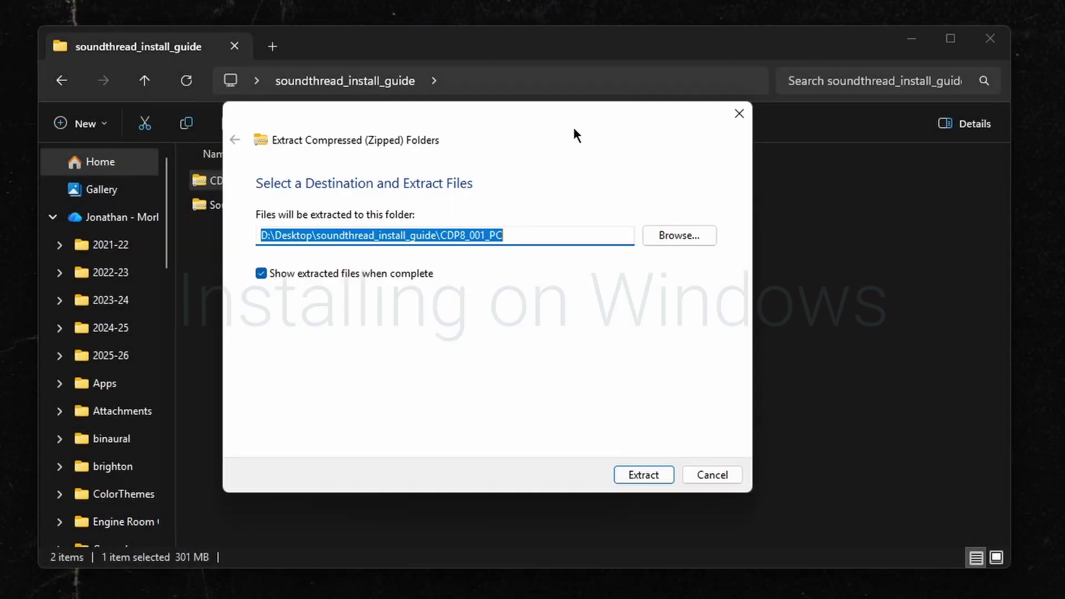
{"action": "left_click", "coordinate": [654, 475]}
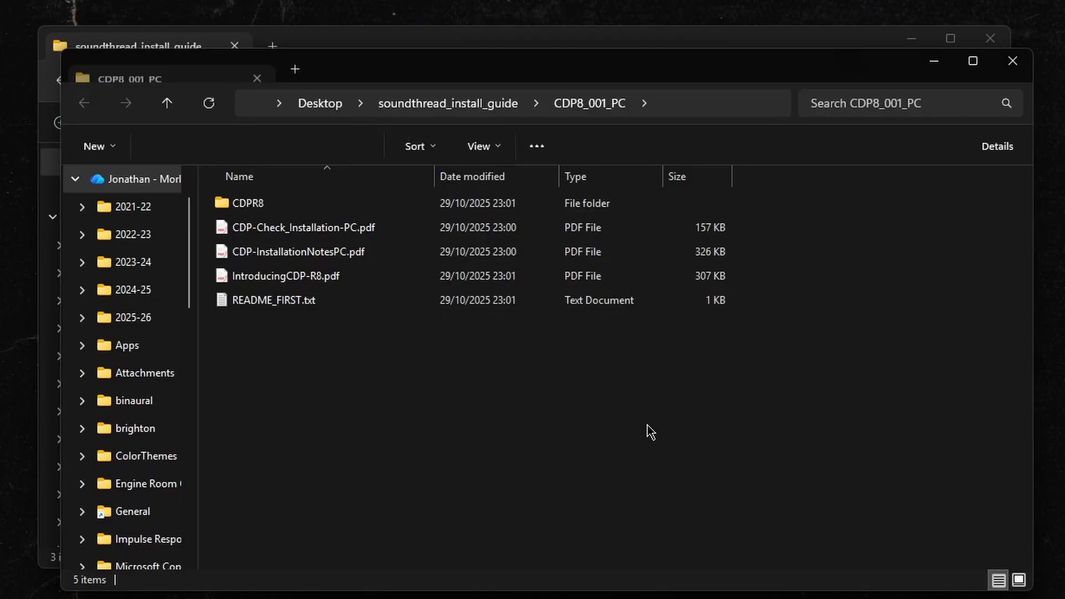
{"action": "left_click_drag", "start_coordinate": [526, 73], "coordinate": [549, 133]}
Step: Unzip SoundThread_v0-4-0-beta_windows.zip and open its inner folder holding SoundThread.exe and filter_patch
{"action": "left_click", "coordinate": [525, 44]}
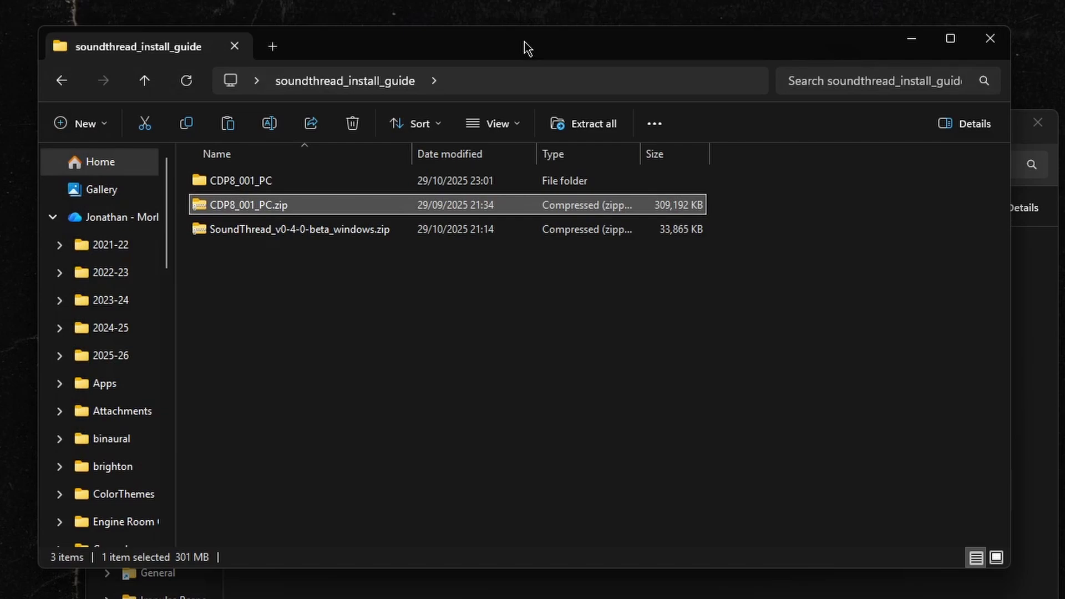
{"action": "left_click", "coordinate": [321, 230]}
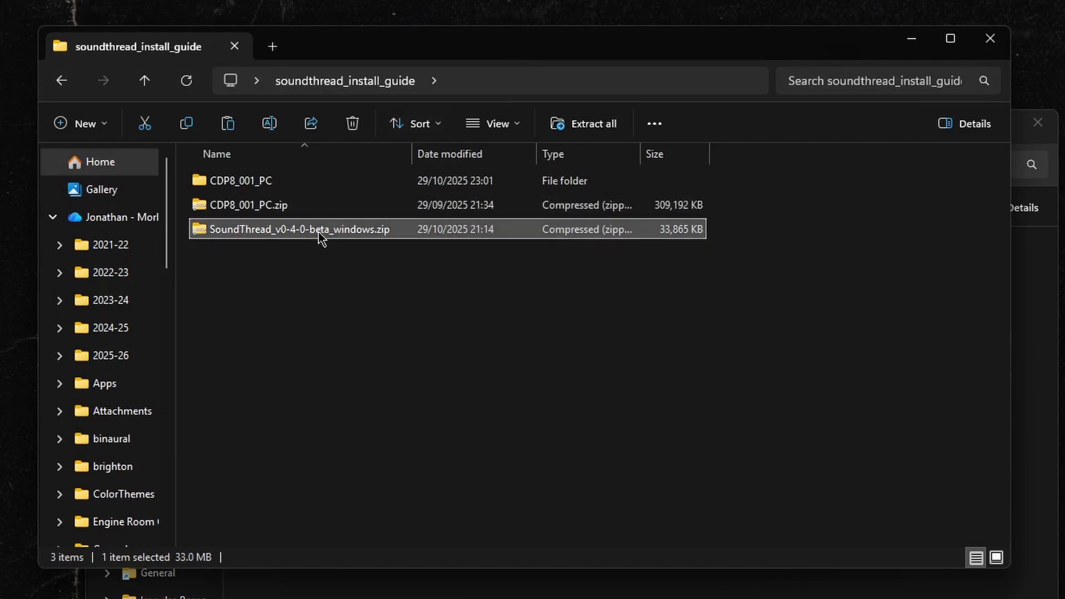
{"action": "left_click", "coordinate": [577, 124]}
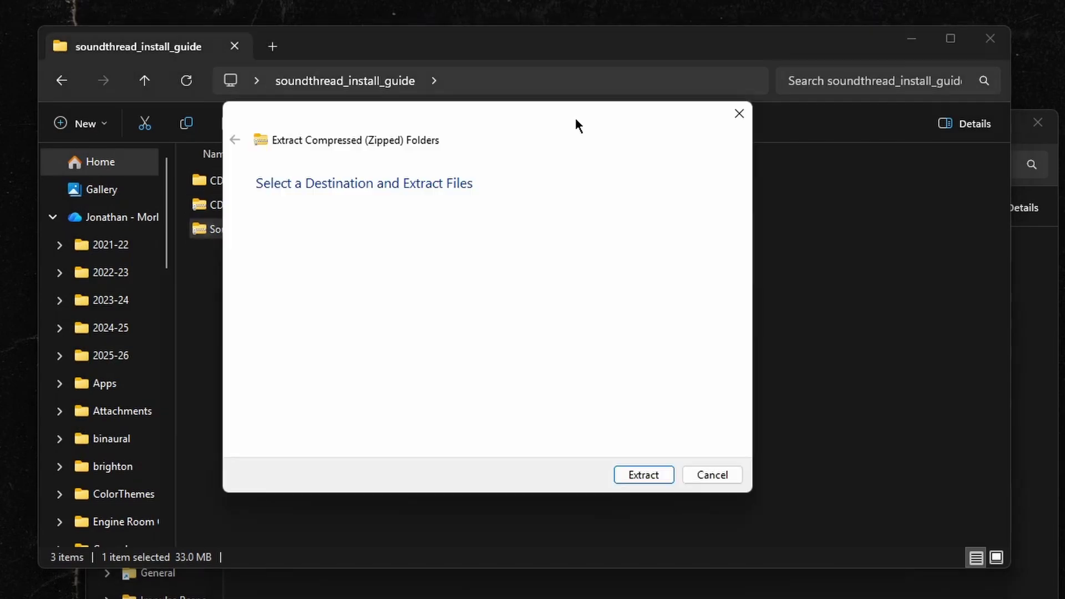
{"action": "left_click", "coordinate": [643, 477]}
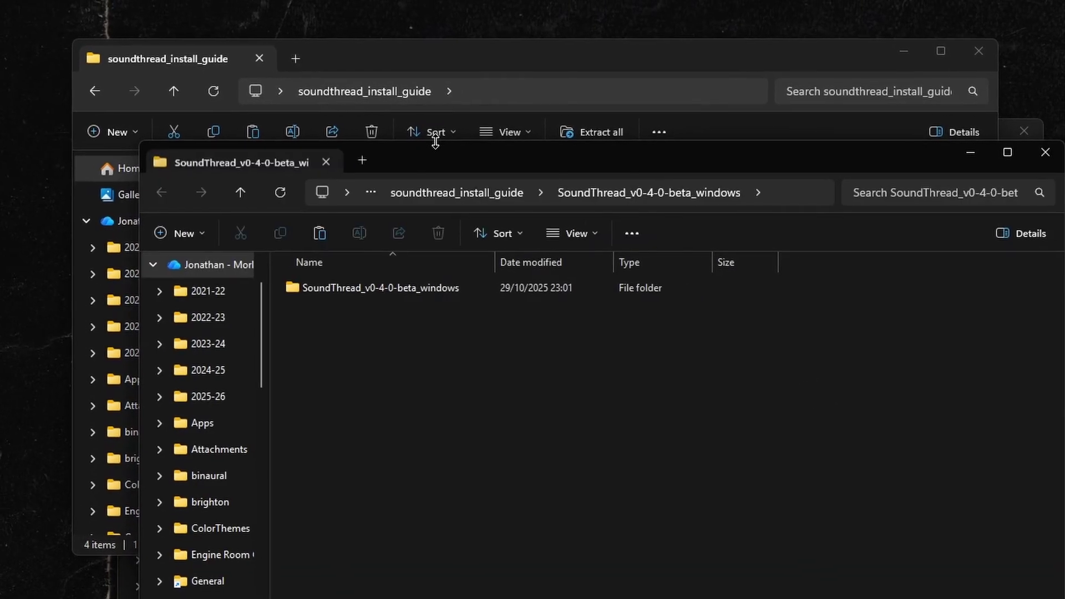
{"action": "left_click_drag", "start_coordinate": [435, 156], "coordinate": [440, 119]}
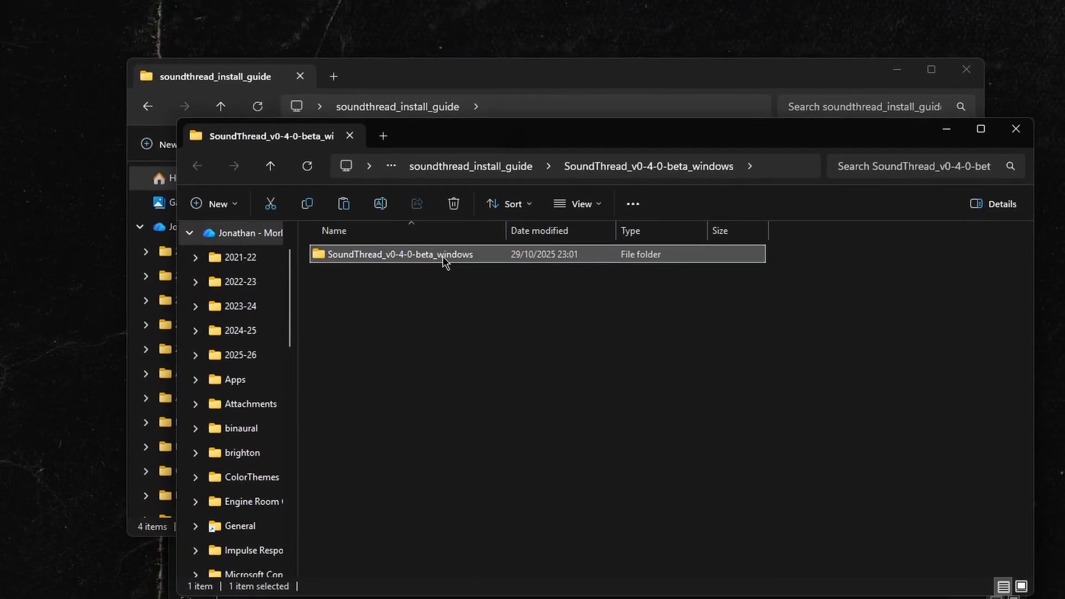
{"action": "double_click", "coordinate": [443, 253]}
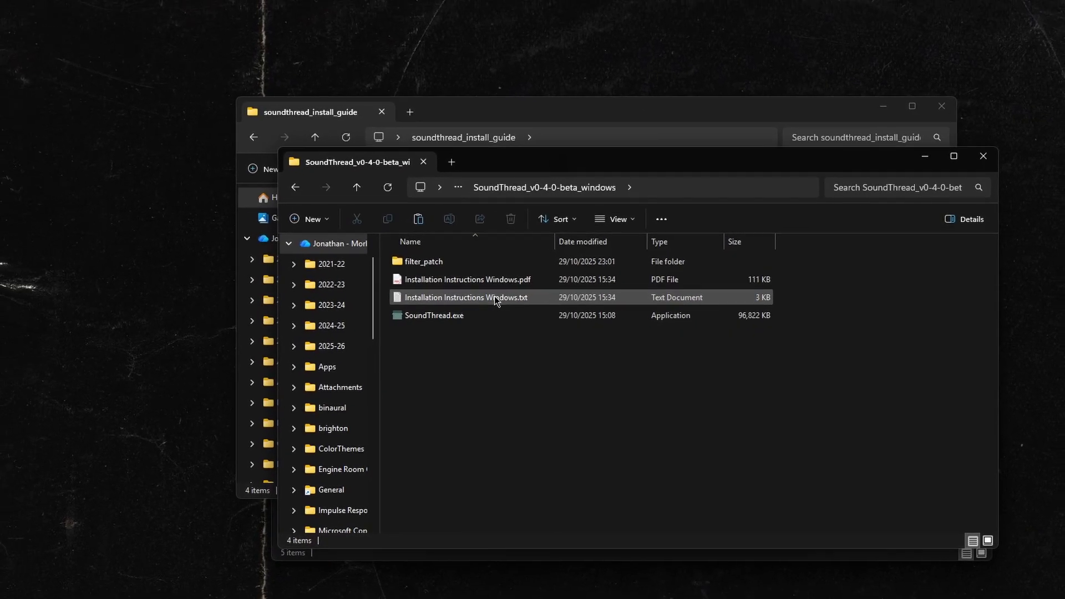
Step: Open Installation Instructions Windows.txt in Notepad and scroll through its four setup steps
{"action": "double_click", "coordinate": [477, 297]}
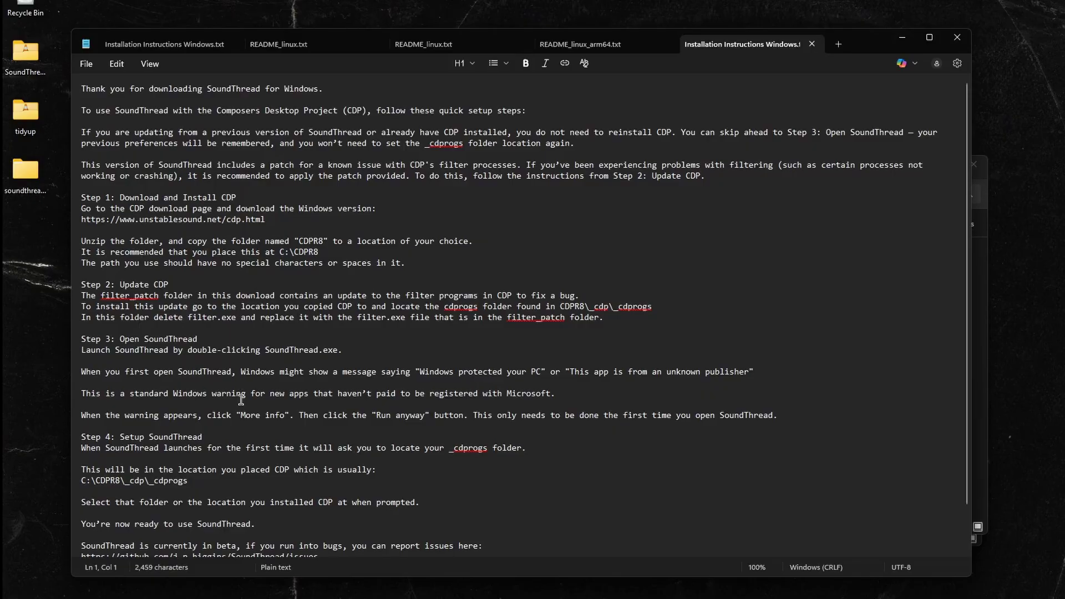
{"action": "scroll", "coordinate": [243, 415], "scroll_direction": "down", "scroll_amount": 2}
{"action": "scroll", "coordinate": [242, 415], "scroll_direction": "up", "scroll_amount": 2}
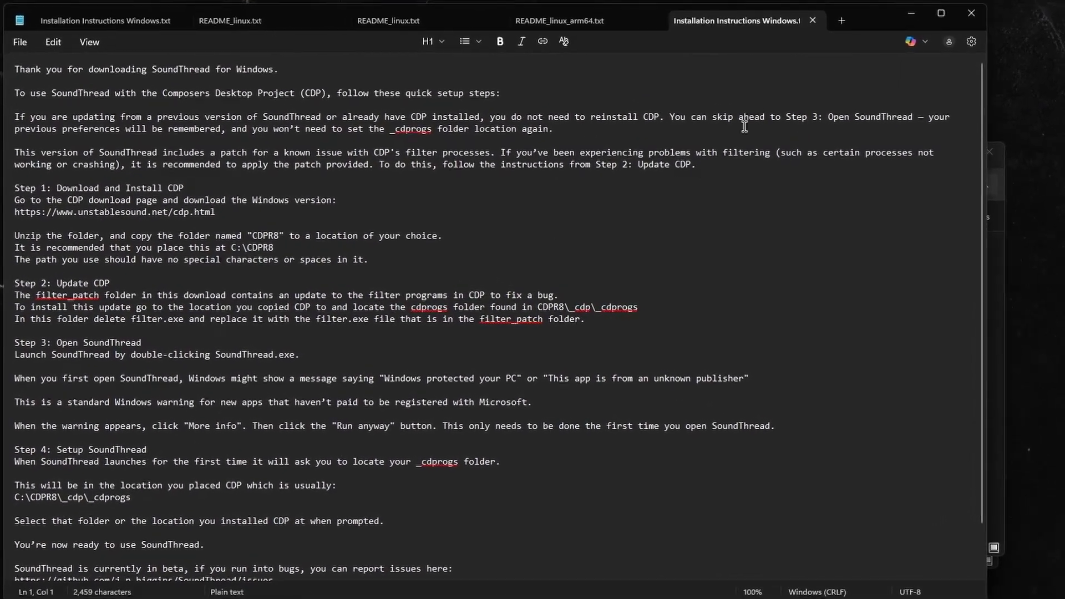
Step: Close Notepad and the SoundThread window, then copy the CDPR8 folder from CDP8_001_PC
{"action": "left_click", "coordinate": [972, 10]}
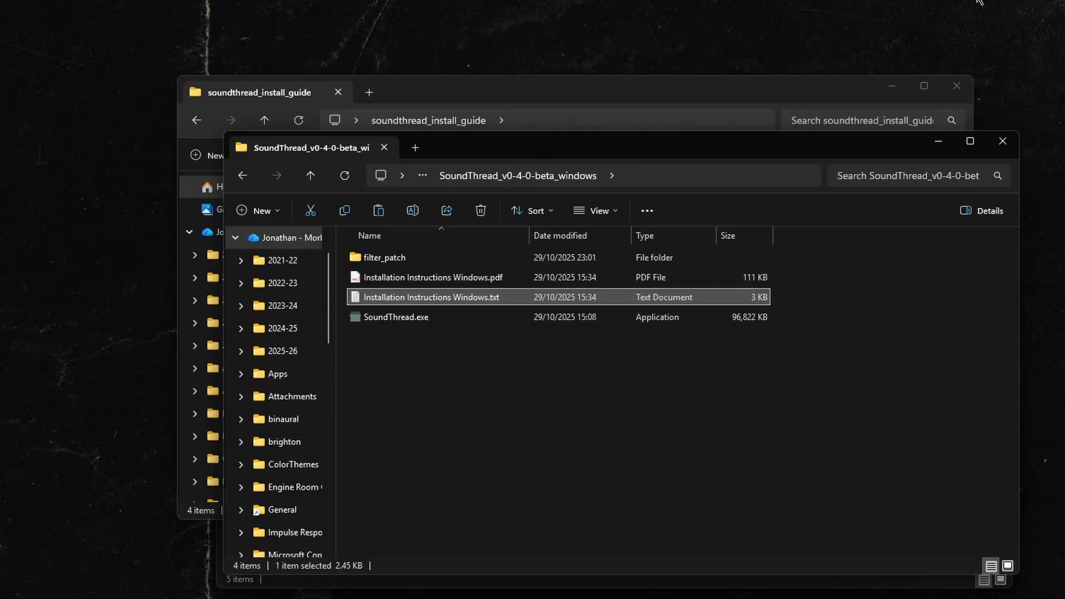
{"action": "left_click", "coordinate": [1006, 138]}
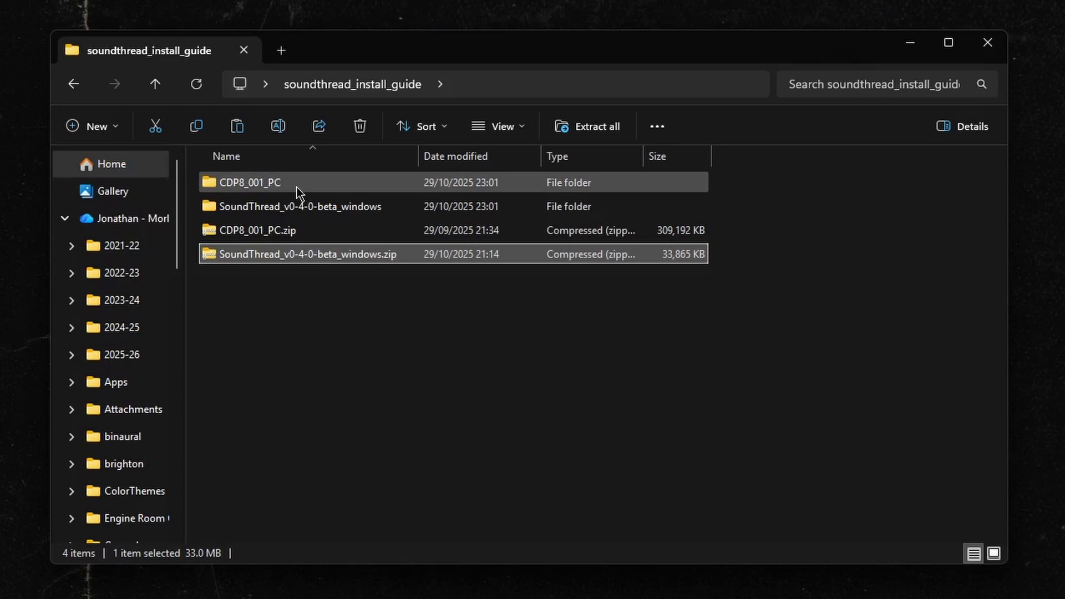
{"action": "double_click", "coordinate": [291, 184]}
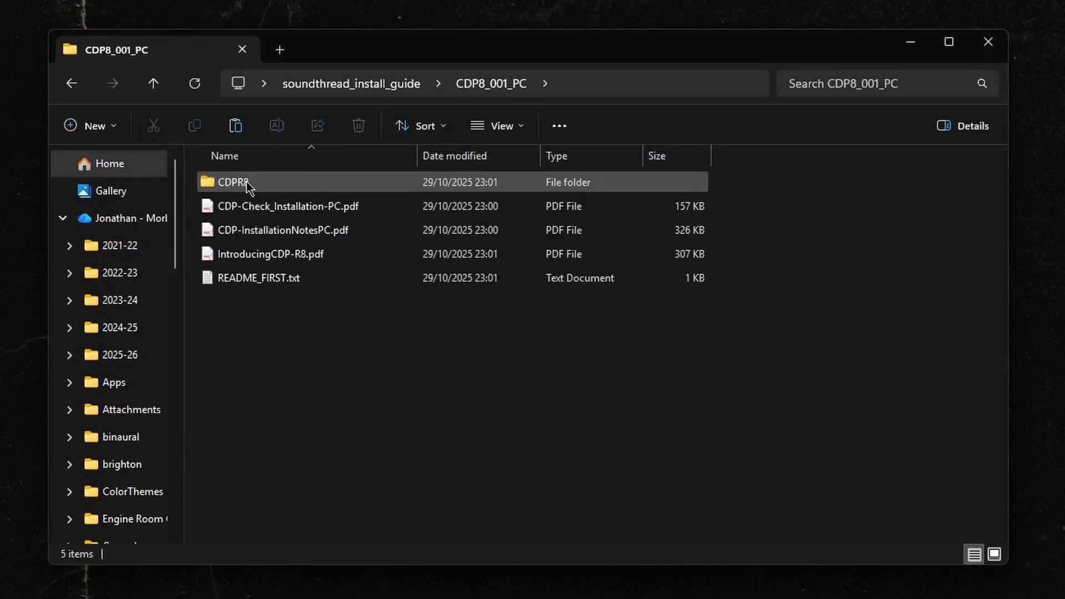
{"action": "left_click", "coordinate": [287, 182]}
{"action": "right_click", "coordinate": [287, 182]}
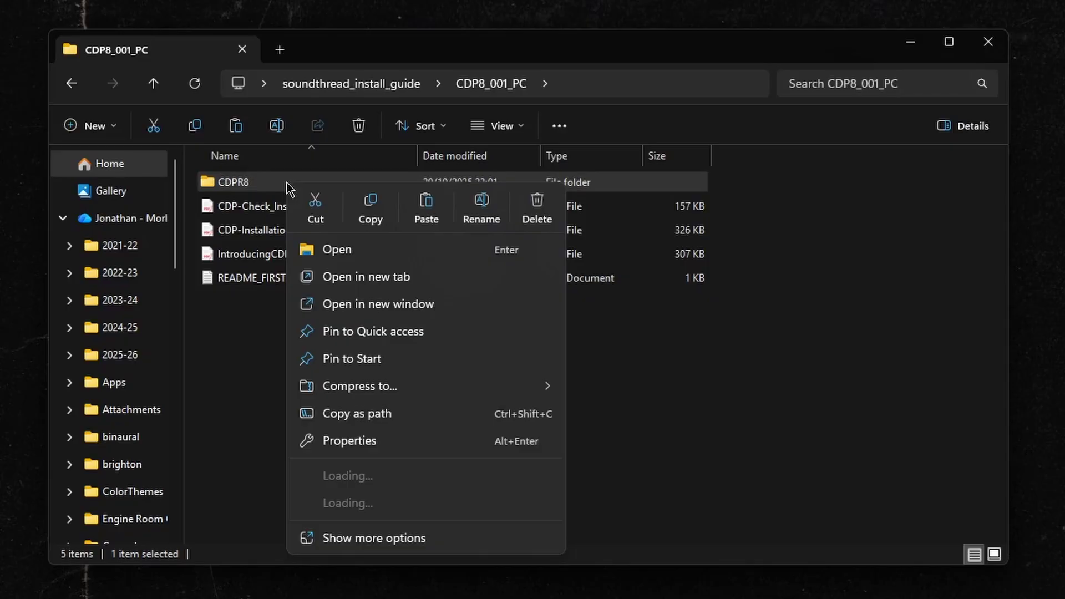
{"action": "left_click", "coordinate": [371, 205]}
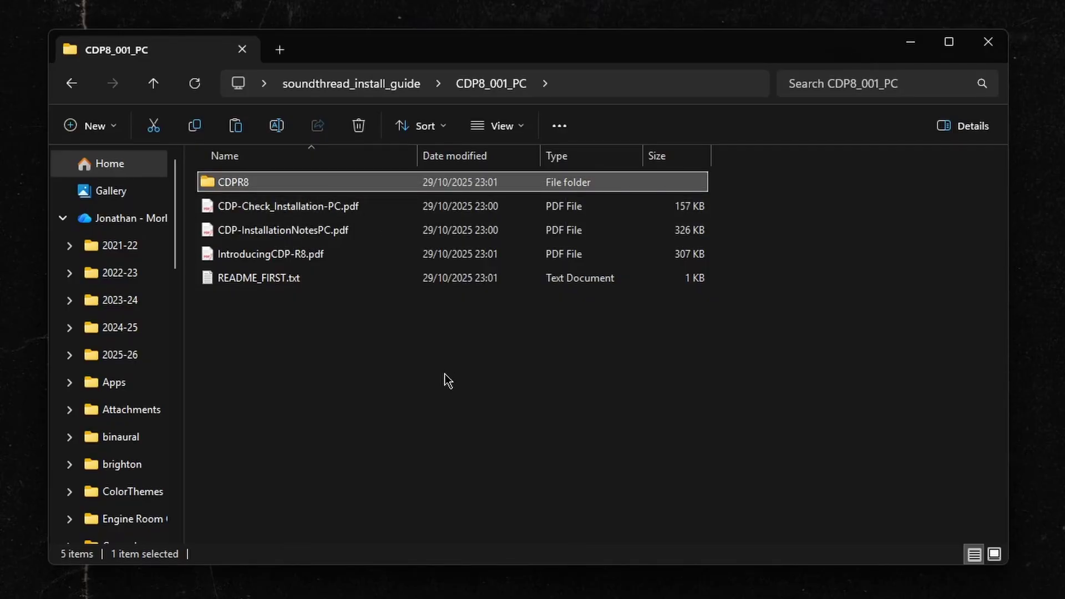
Step: Paste the CDPR8 folder into the root of Local Disk (C:)
{"action": "left_click_drag", "start_coordinate": [176, 236], "coordinate": [178, 505]}
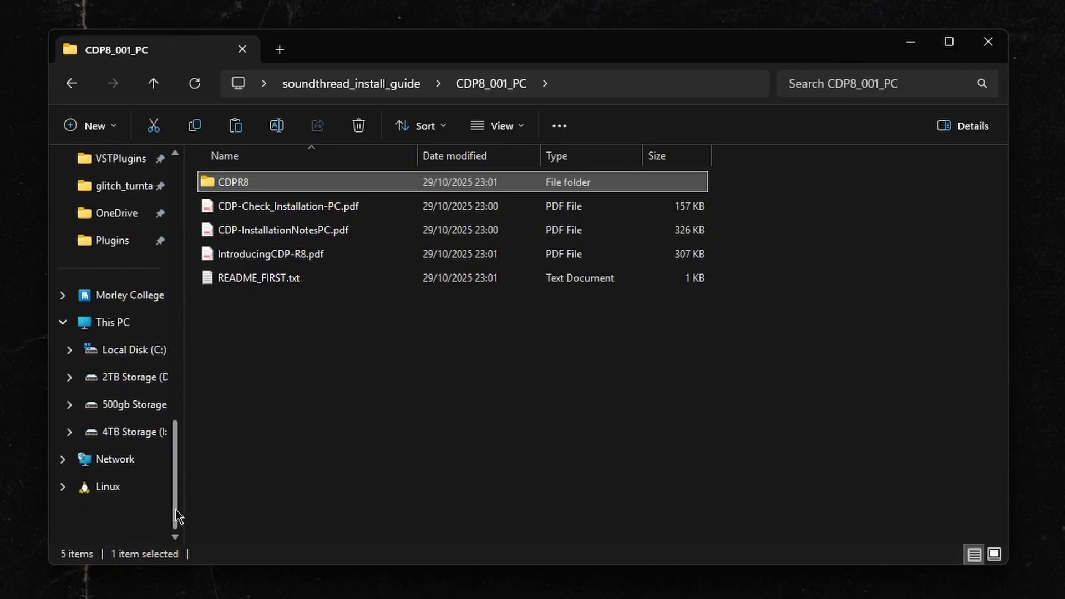
{"action": "left_click", "coordinate": [159, 355]}
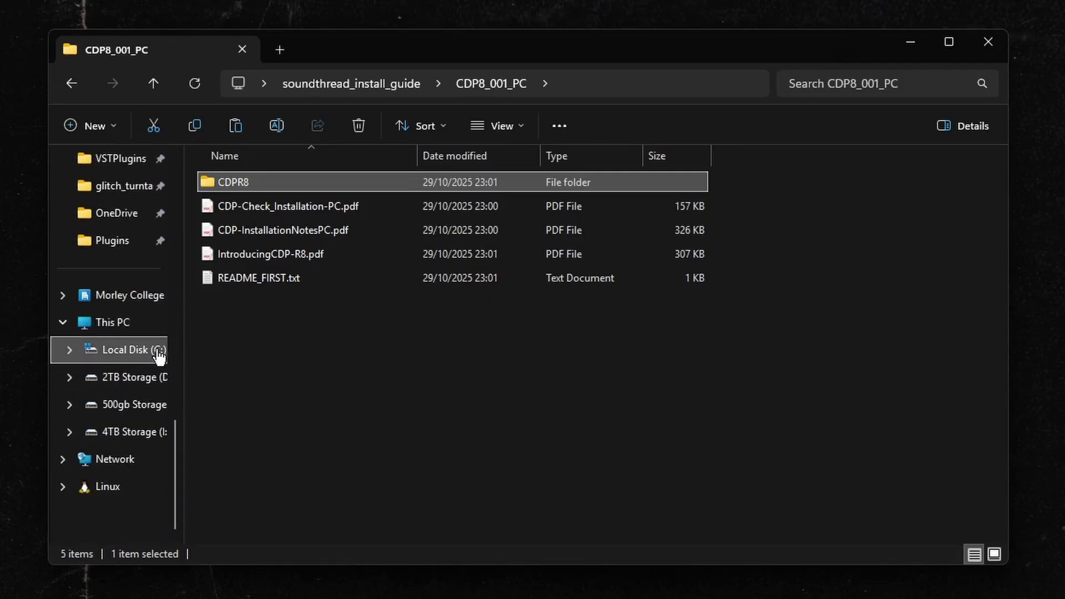
{"action": "right_click", "coordinate": [802, 217]}
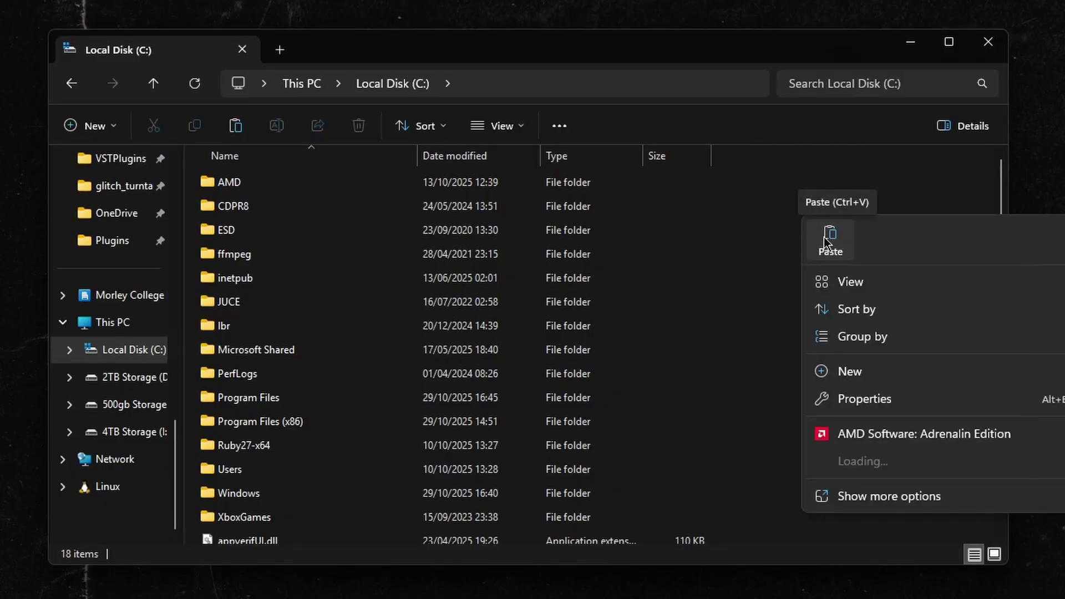
{"action": "left_click", "coordinate": [817, 165]}
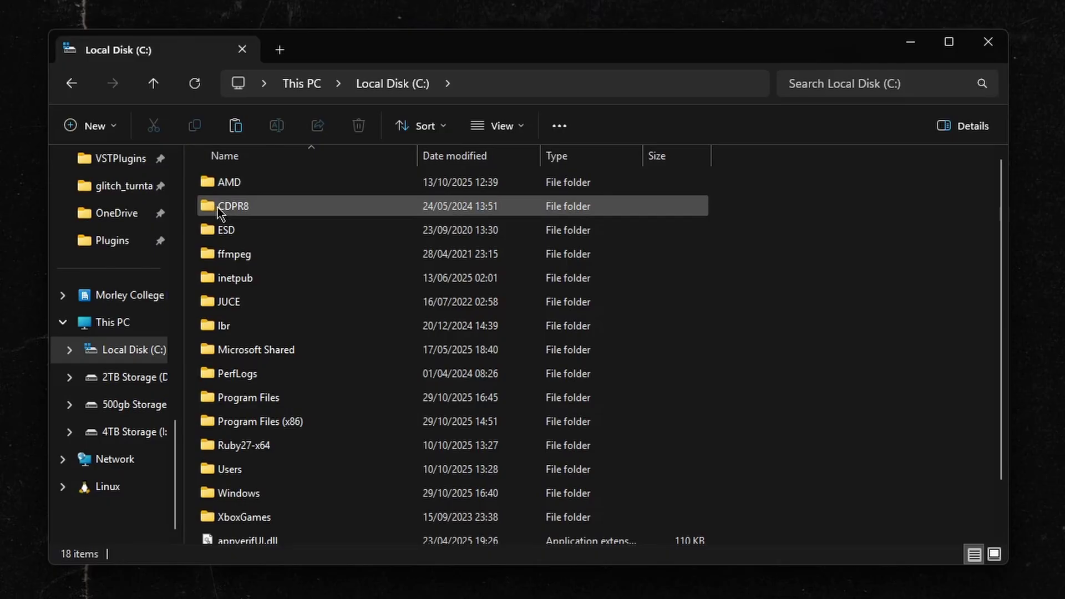
{"action": "mouse_move", "coordinate": [252, 206]}
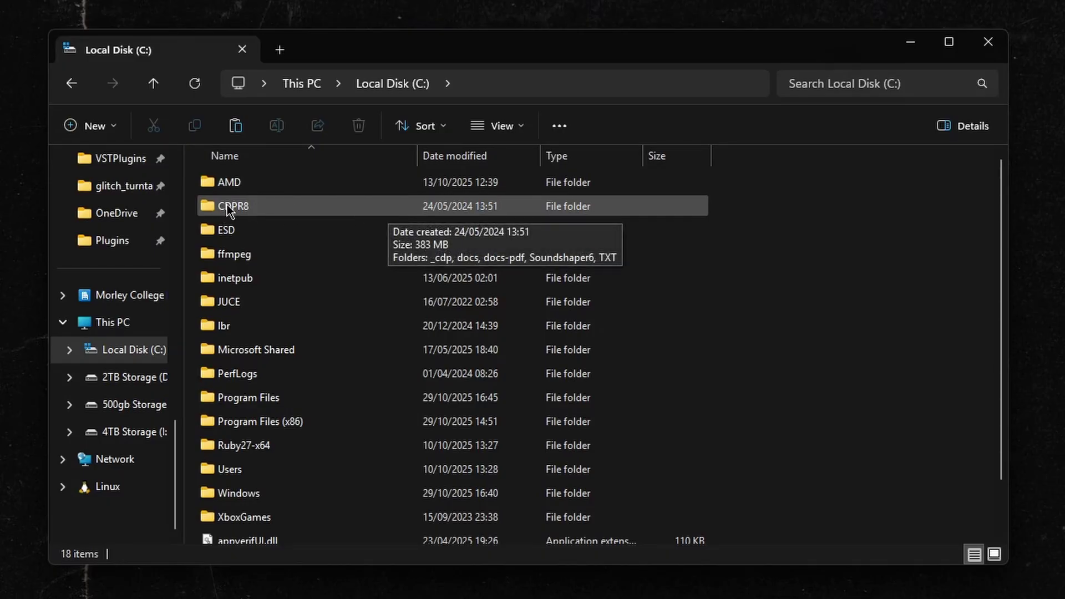
Step: Go into SoundThread_v0-4-0-beta_windows\filter_patch and copy the 481 KB filter.exe
{"action": "left_click", "coordinate": [68, 84]}
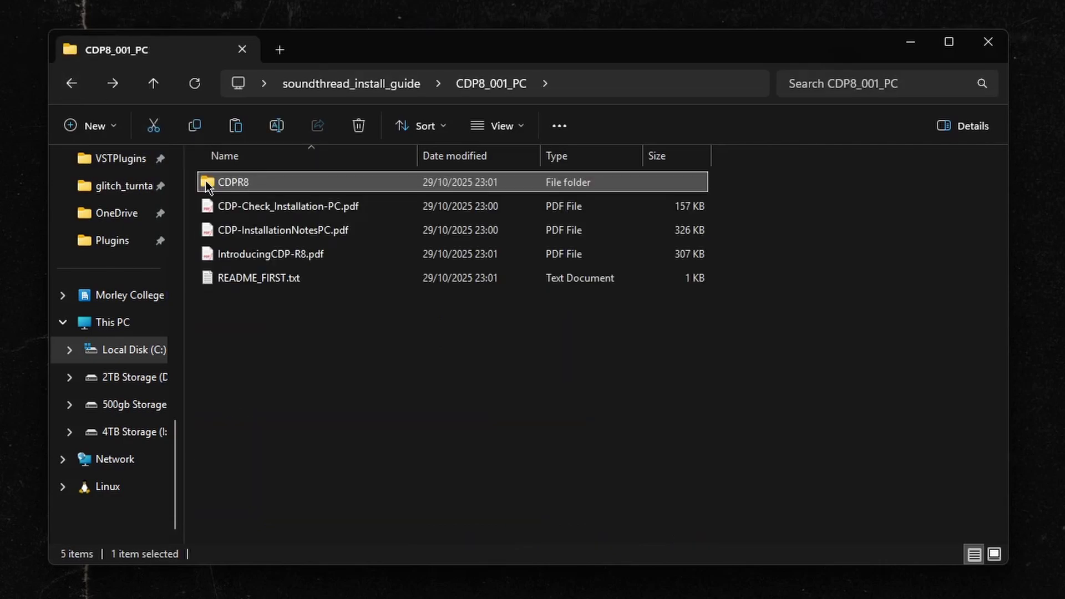
{"action": "left_click", "coordinate": [72, 85]}
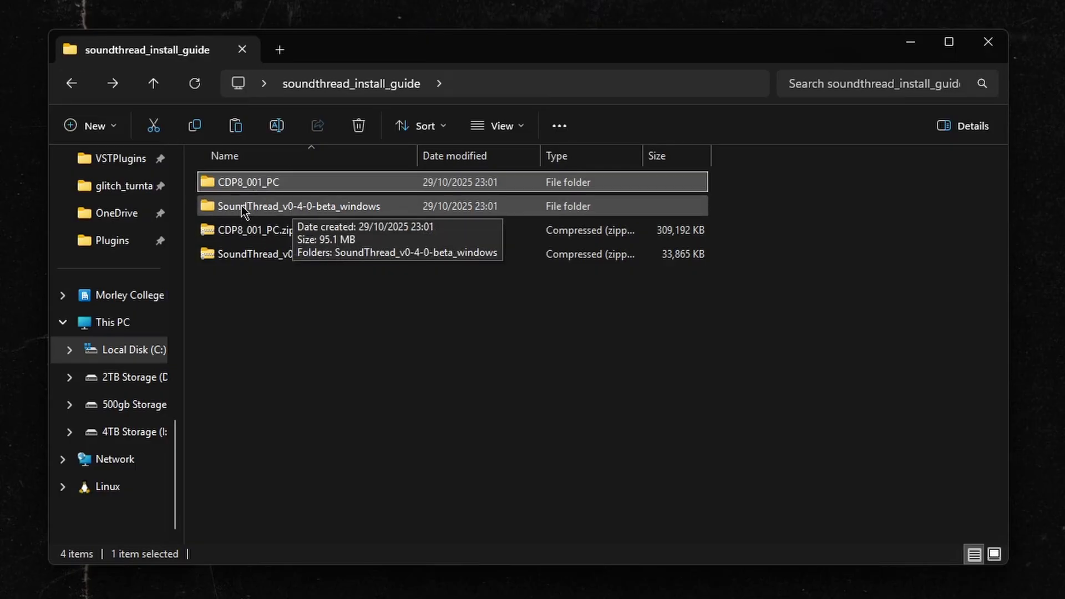
{"action": "left_click", "coordinate": [221, 205]}
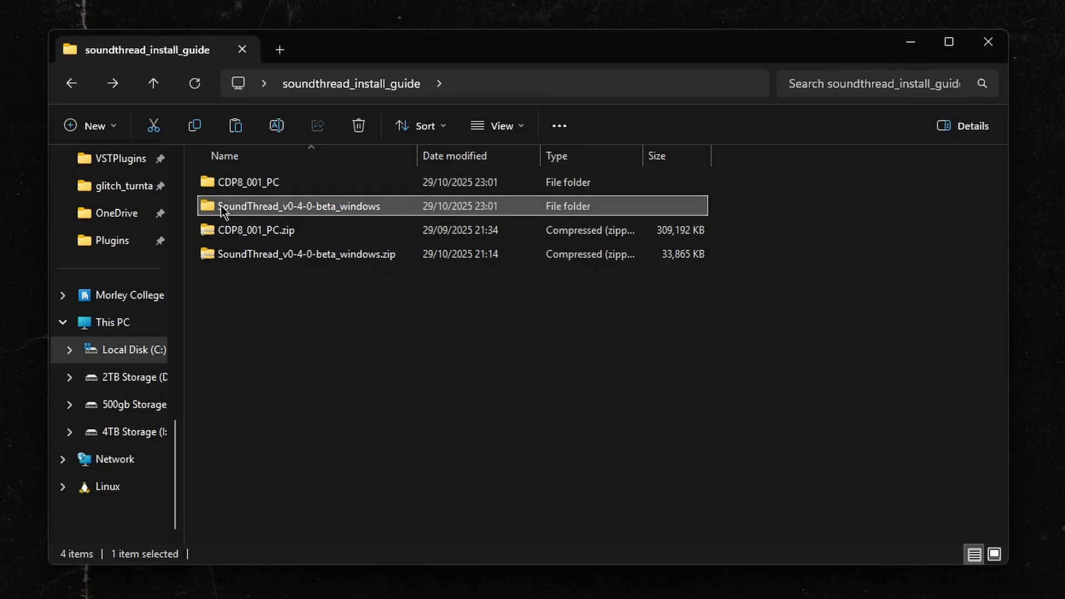
{"action": "double_click", "coordinate": [352, 211]}
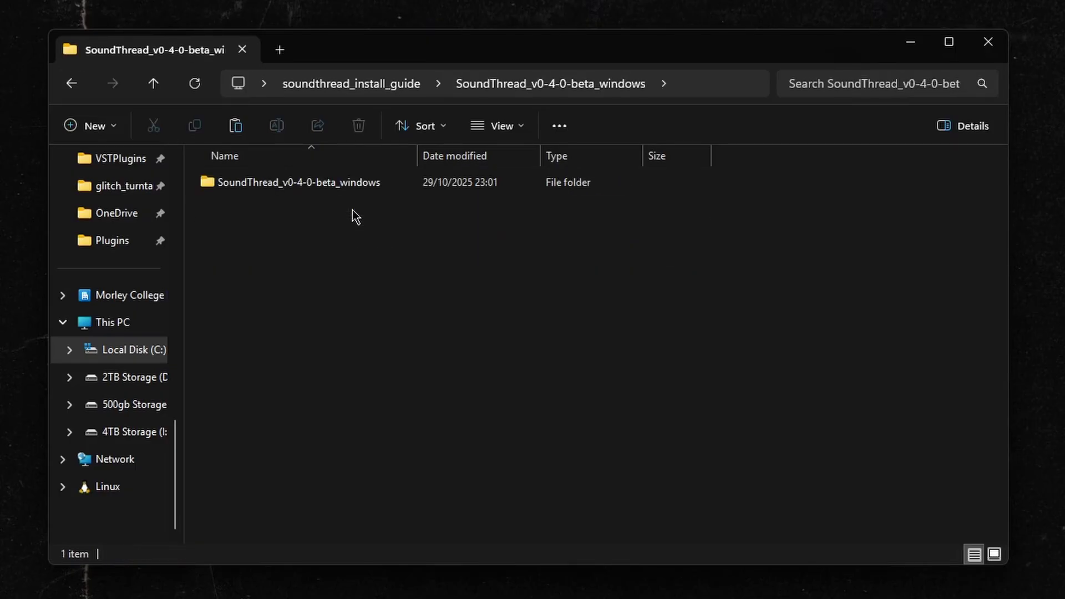
{"action": "double_click", "coordinate": [241, 186]}
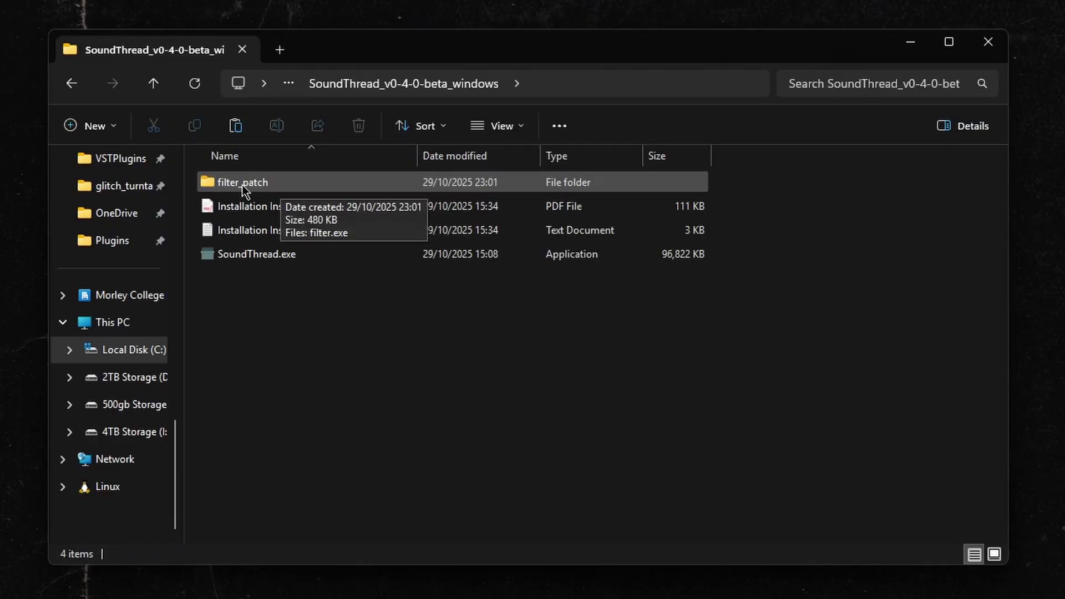
{"action": "double_click", "coordinate": [268, 185]}
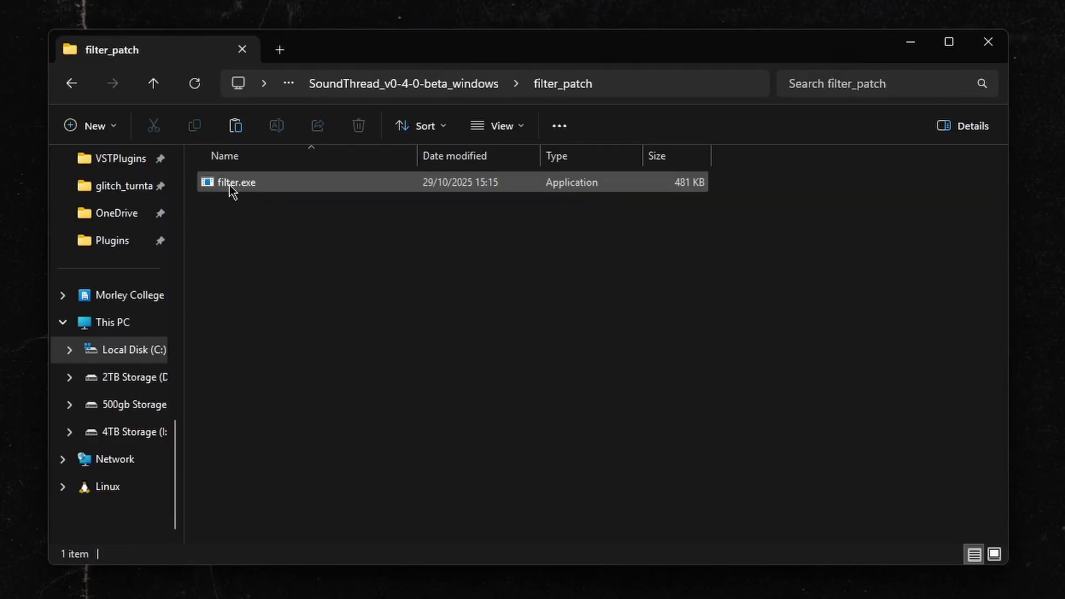
{"action": "right_click", "coordinate": [230, 189]}
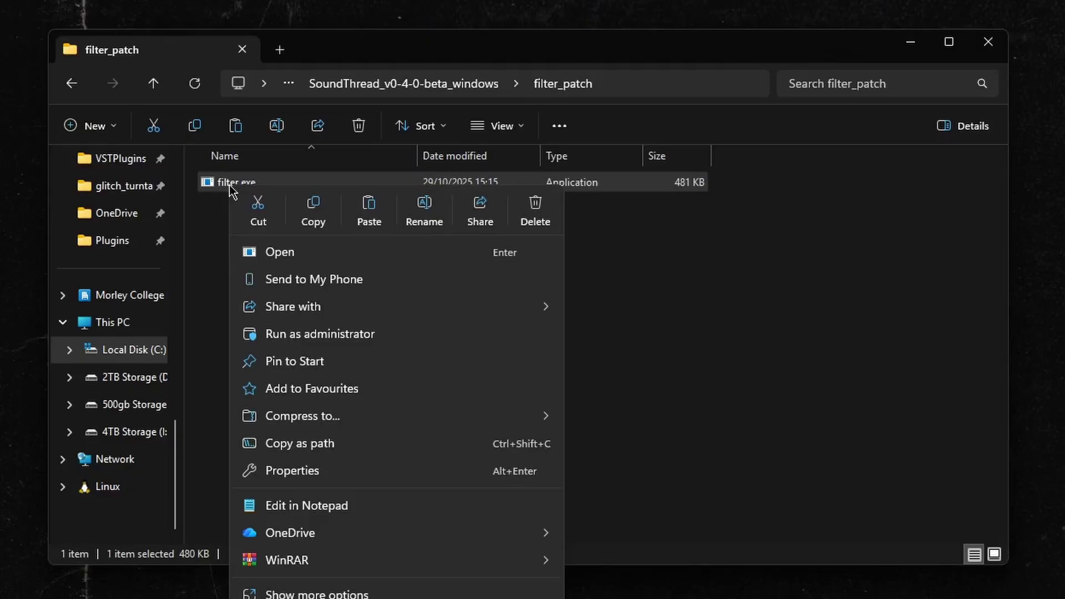
{"action": "left_click", "coordinate": [323, 207]}
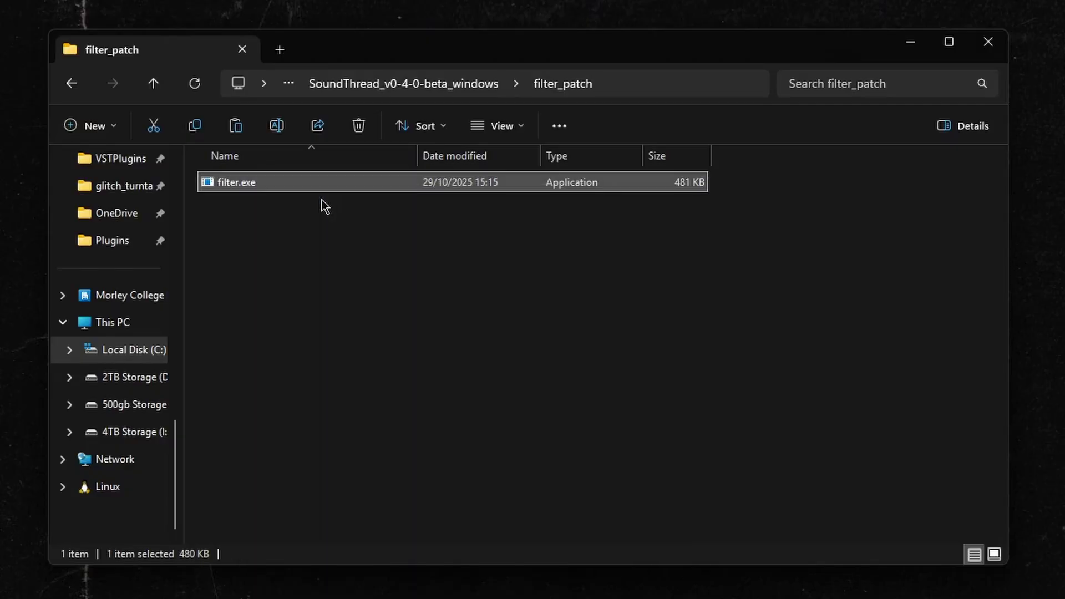
Step: Browse to C:\CDPR8\_cdp\_cdprogs and scroll down to filter.exe
{"action": "left_click", "coordinate": [143, 364]}
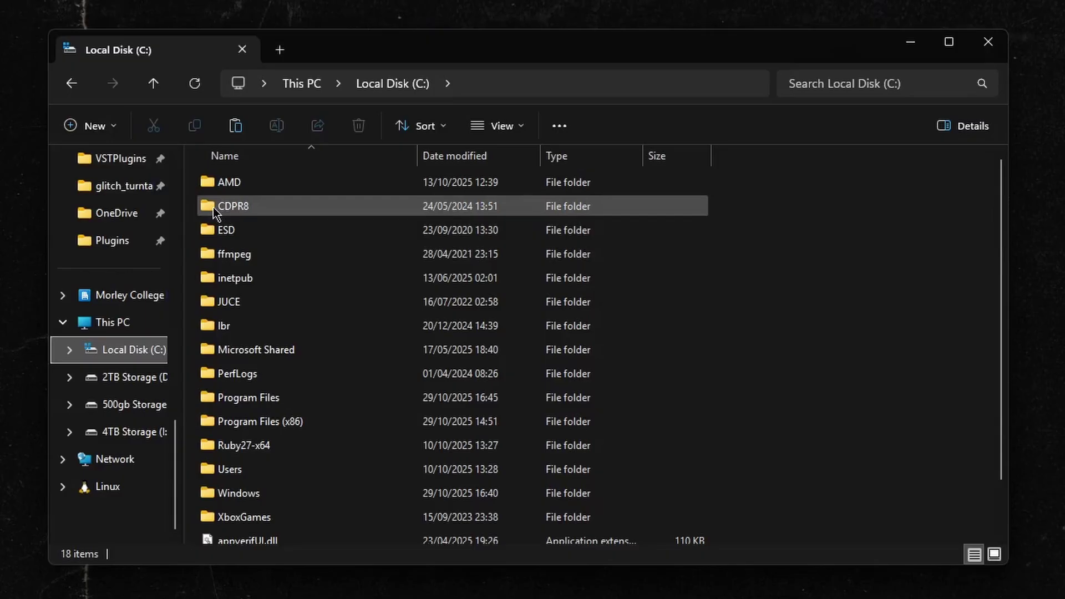
{"action": "mouse_move", "coordinate": [209, 207]}
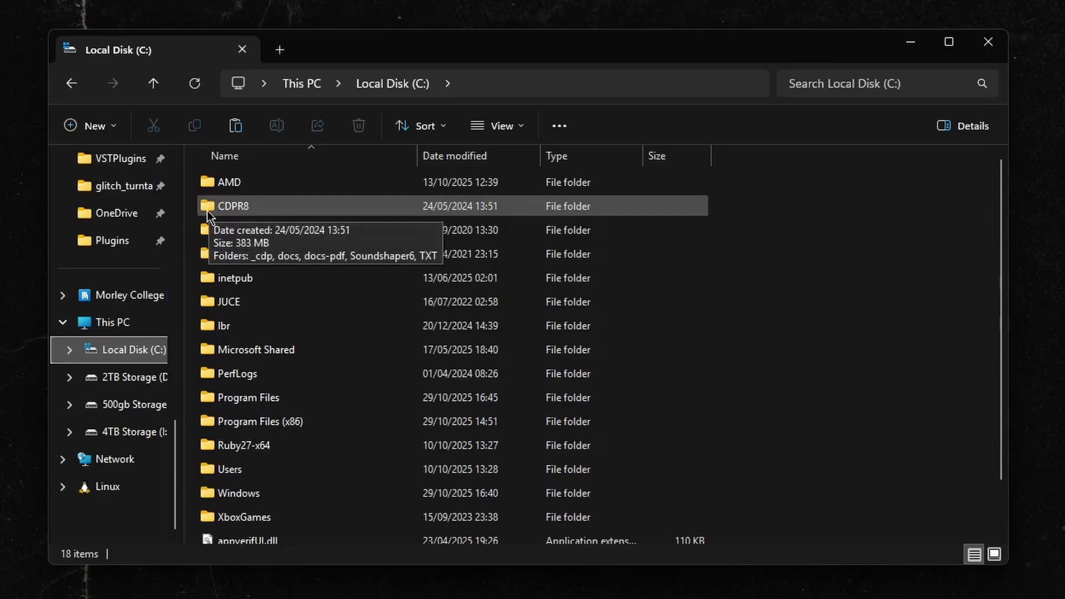
{"action": "double_click", "coordinate": [271, 206]}
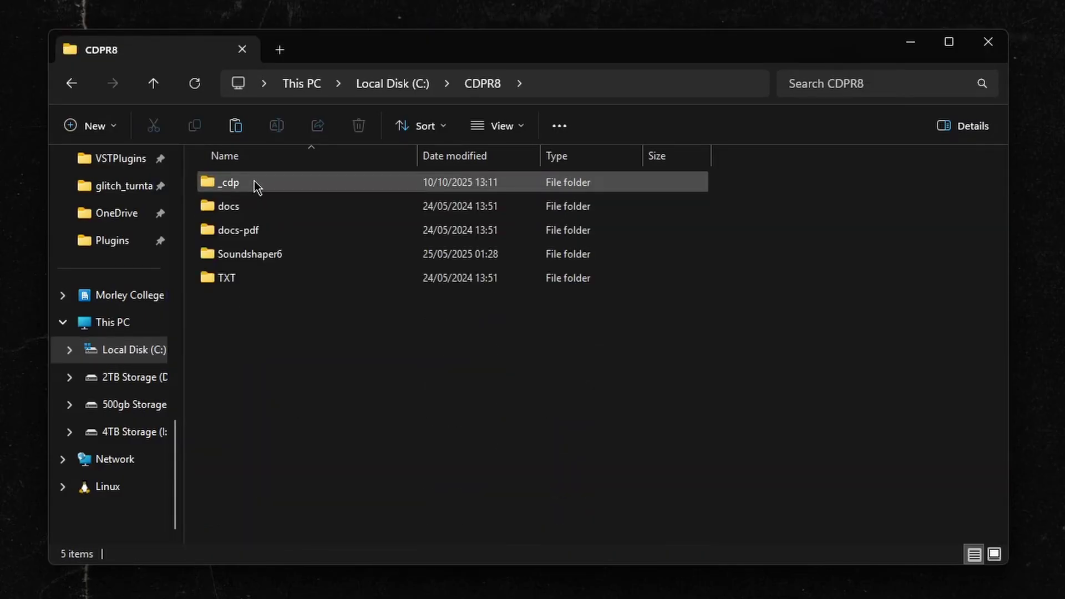
{"action": "left_click", "coordinate": [249, 182]}
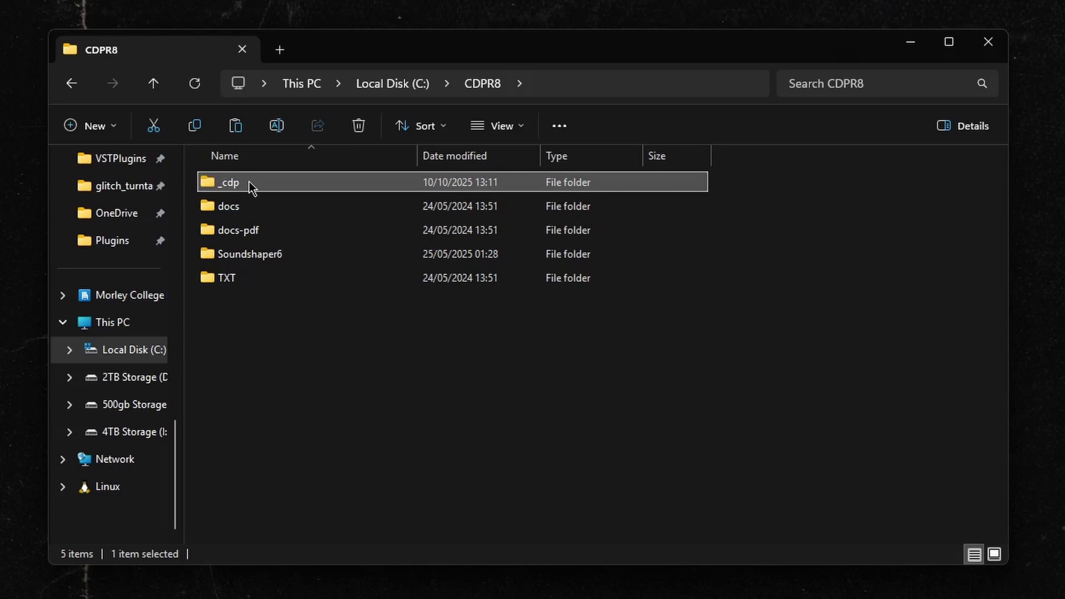
{"action": "double_click", "coordinate": [278, 184]}
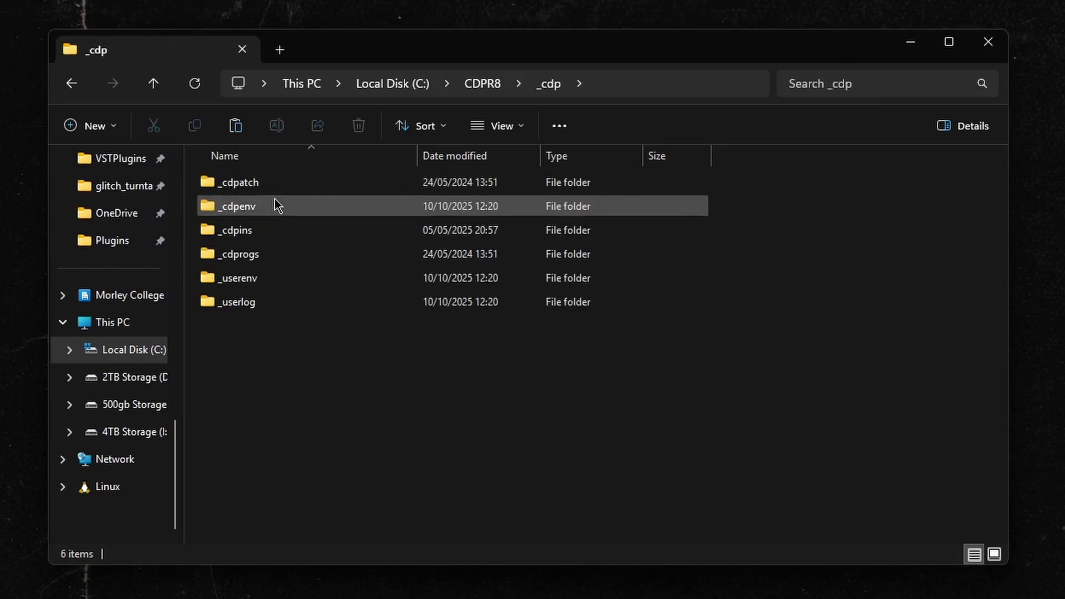
{"action": "left_click", "coordinate": [273, 255]}
{"action": "double_click", "coordinate": [272, 254]}
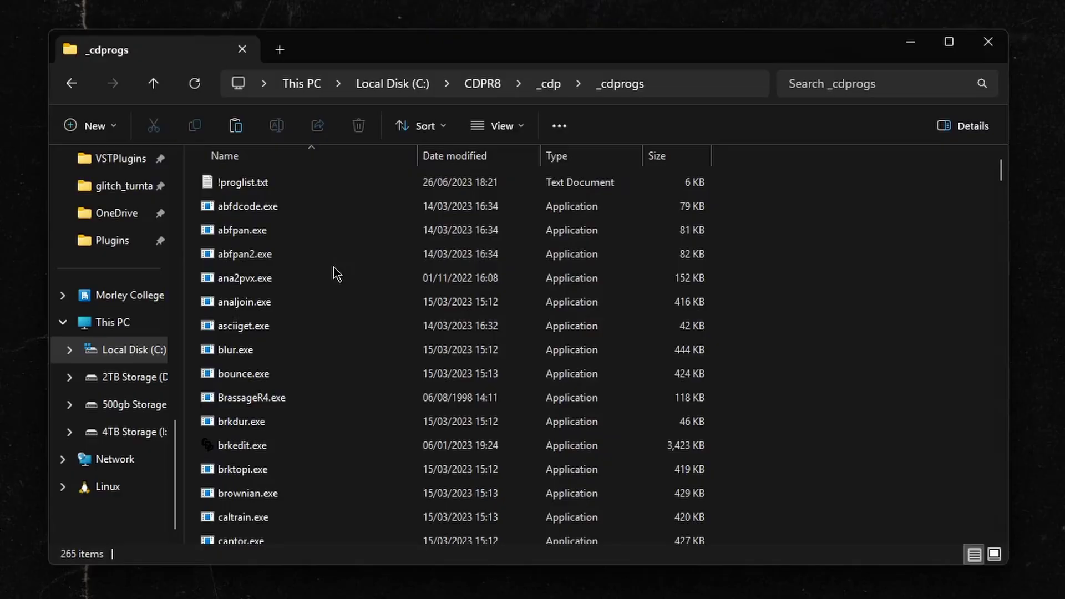
{"action": "scroll", "coordinate": [335, 272], "scroll_direction": "down", "scroll_amount": 8}
{"action": "scroll", "coordinate": [334, 271], "scroll_direction": "down", "scroll_amount": 12}
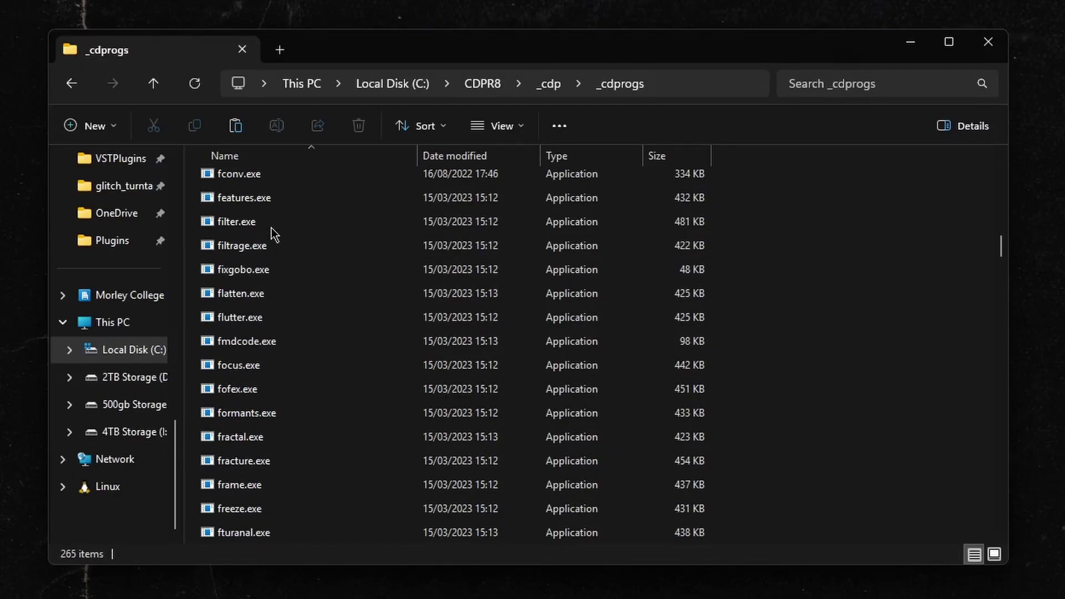
Step: Delete the old filter.exe in _cdprogs and paste in the patched copy
{"action": "left_click", "coordinate": [247, 224]}
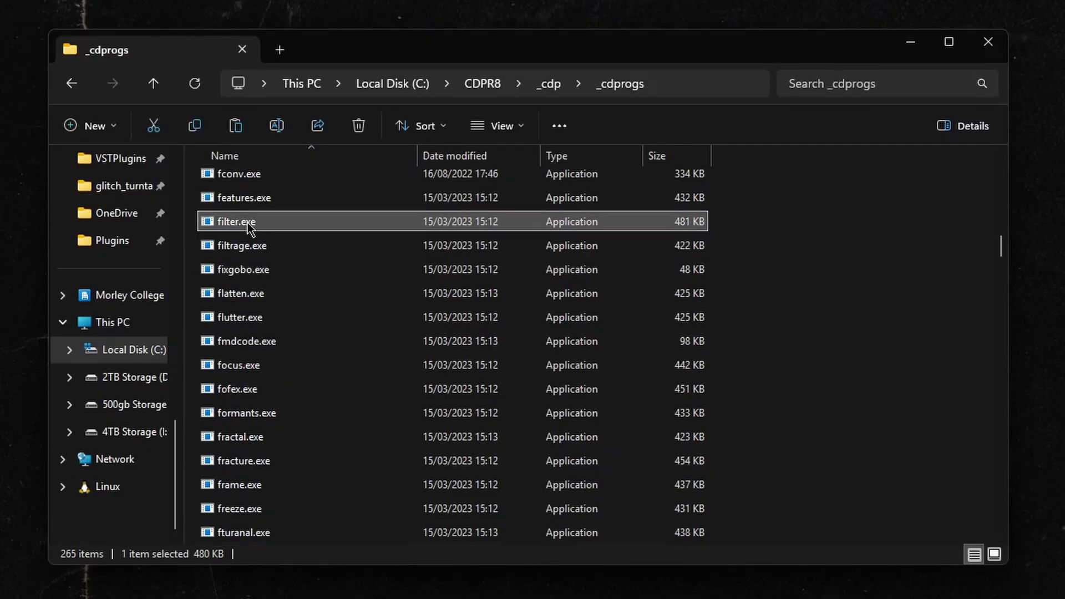
{"action": "right_click", "coordinate": [315, 218]}
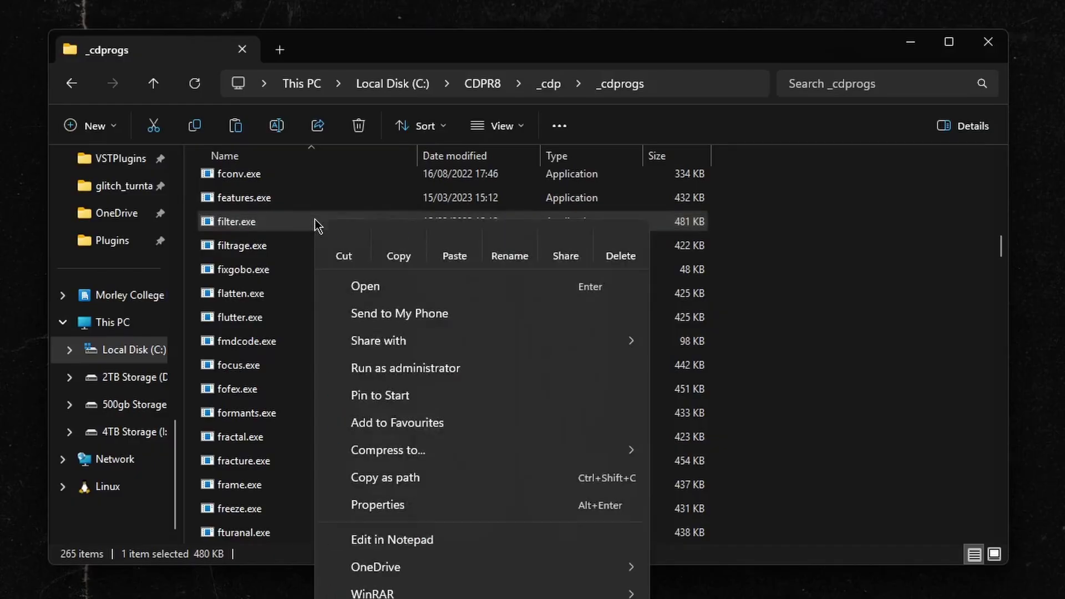
{"action": "left_click", "coordinate": [622, 240]}
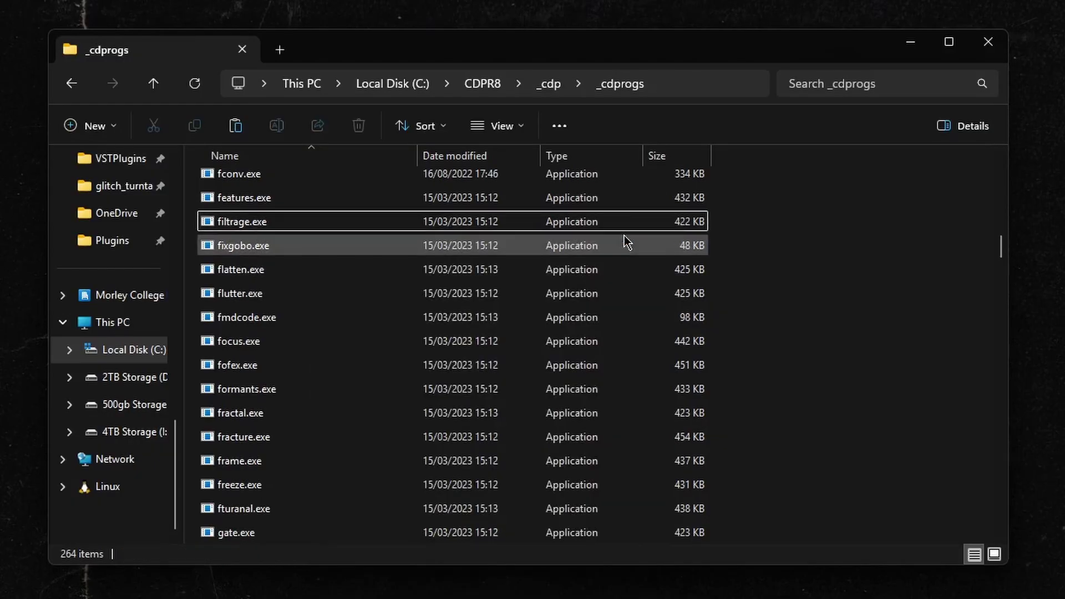
{"action": "right_click", "coordinate": [755, 221]}
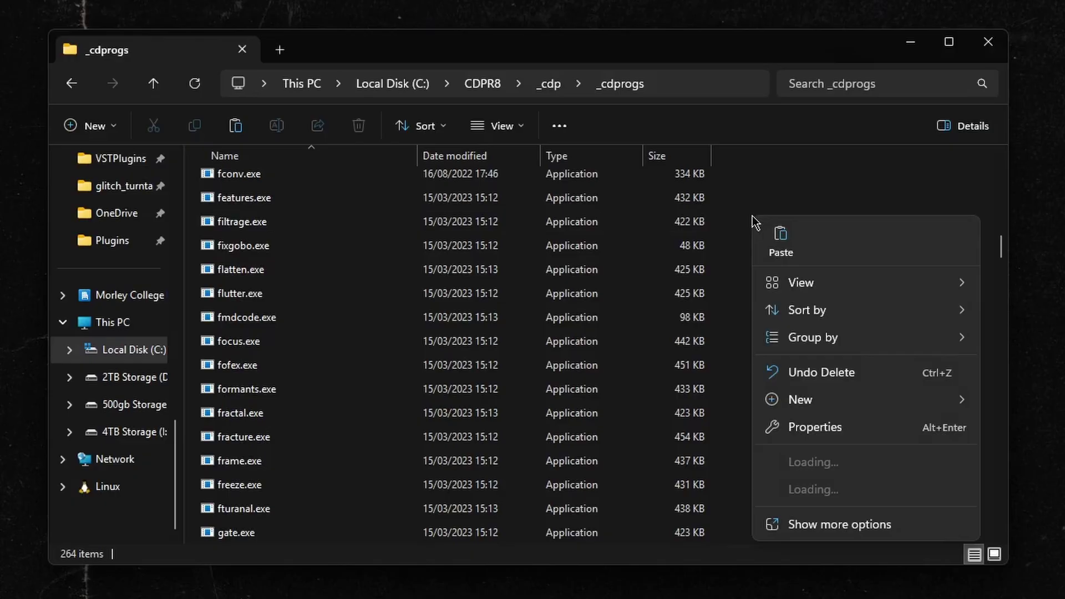
{"action": "left_click", "coordinate": [780, 246]}
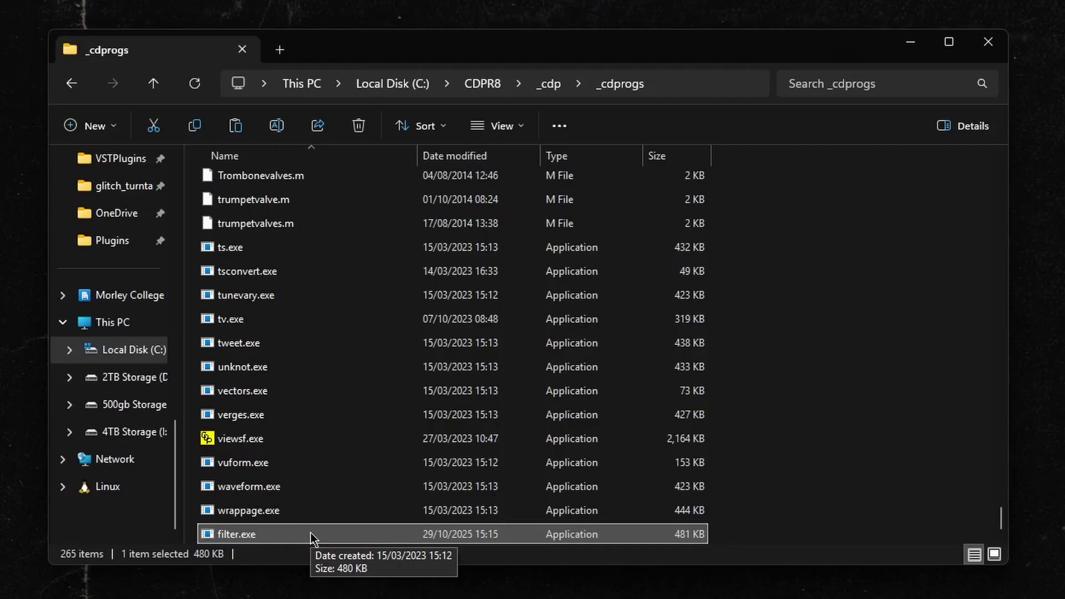
Step: Go back through the folder history to the SoundThread_v0-4-0-beta_windows folder
{"action": "left_click", "coordinate": [71, 84]}
{"action": "left_click", "coordinate": [70, 85]}
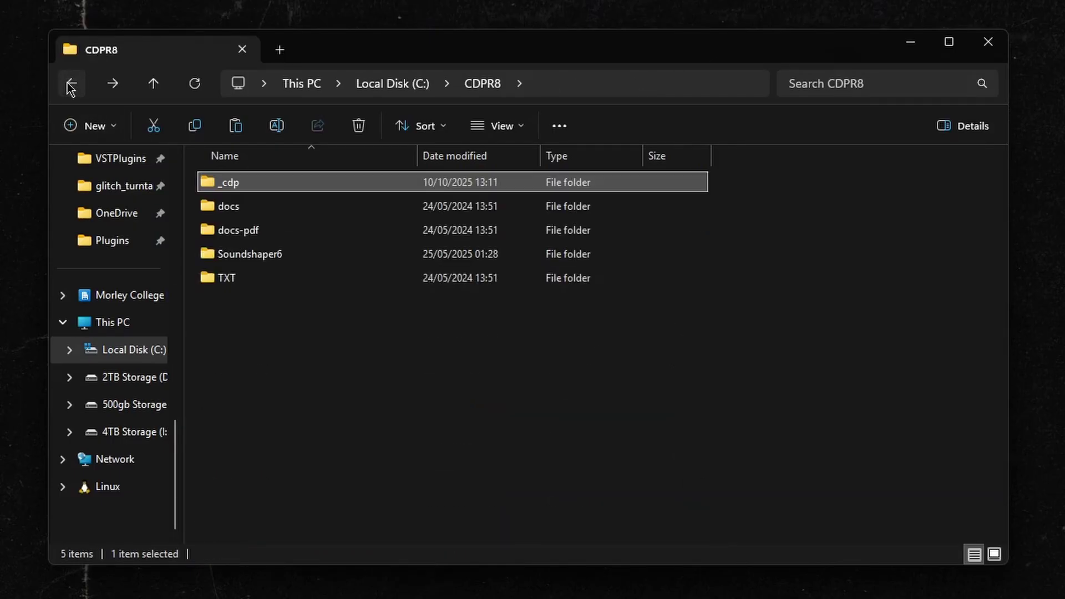
{"action": "left_click", "coordinate": [71, 84]}
{"action": "left_click", "coordinate": [71, 84]}
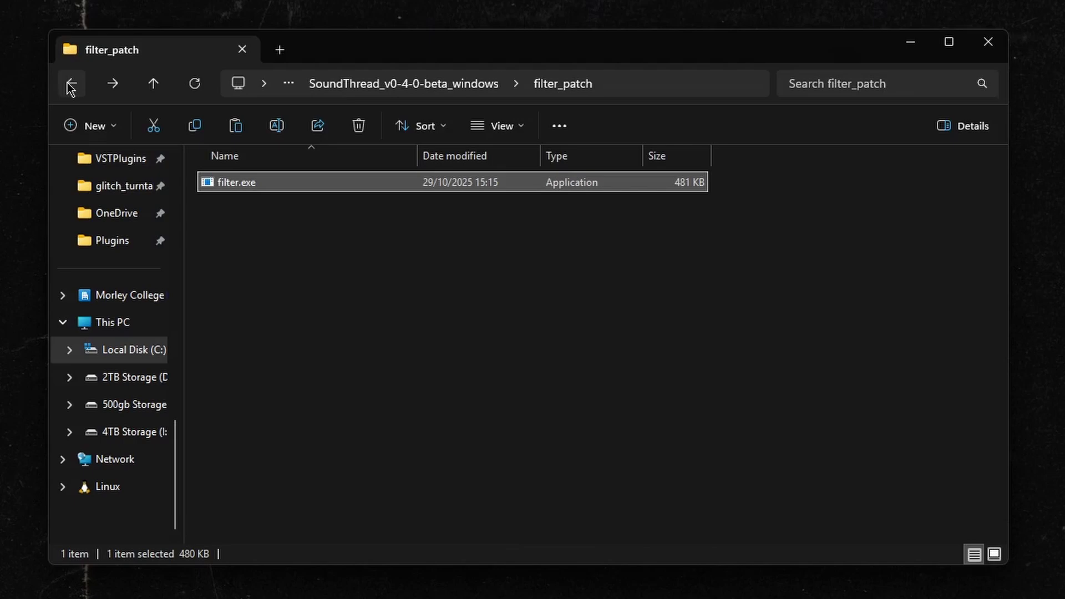
{"action": "left_click", "coordinate": [71, 85]}
{"action": "left_click", "coordinate": [258, 311]}
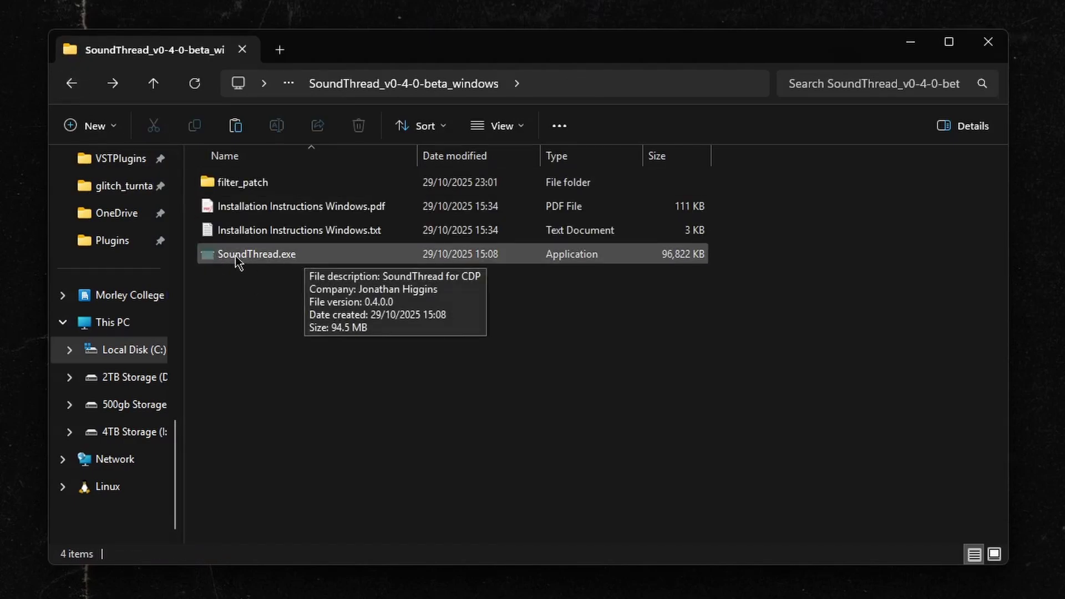
Step: Launch SoundThread.exe, allowing it past the Windows security warning
{"action": "double_click", "coordinate": [277, 256]}
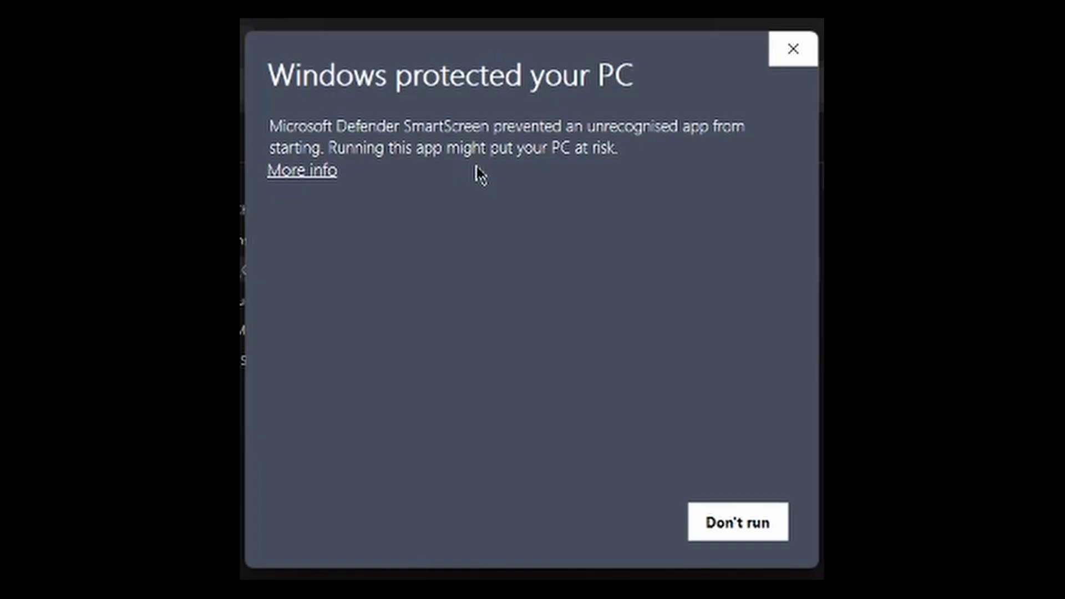
{"action": "left_click", "coordinate": [305, 171]}
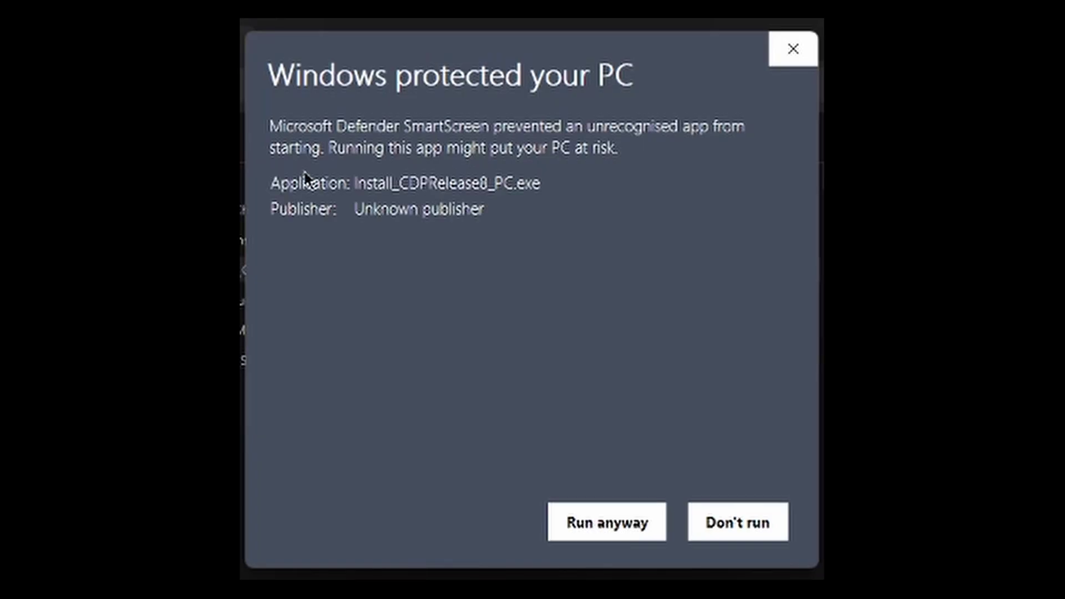
{"action": "left_click", "coordinate": [582, 521]}
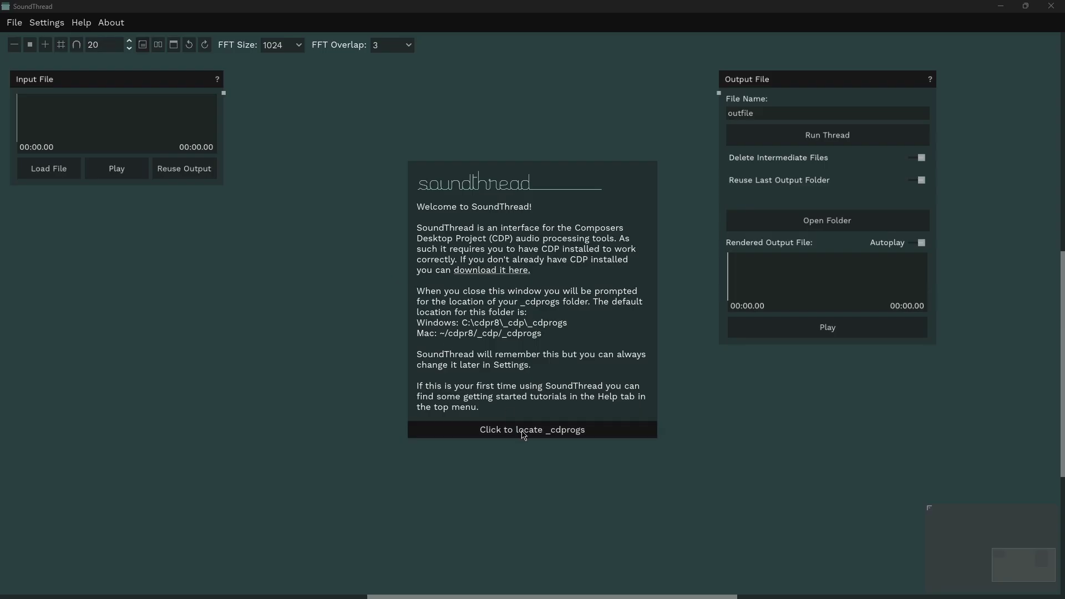
Step: Set C:\CDPR8\_cdp\_cdprogs as SoundThread's CDP programs folder
{"action": "left_click", "coordinate": [524, 435]}
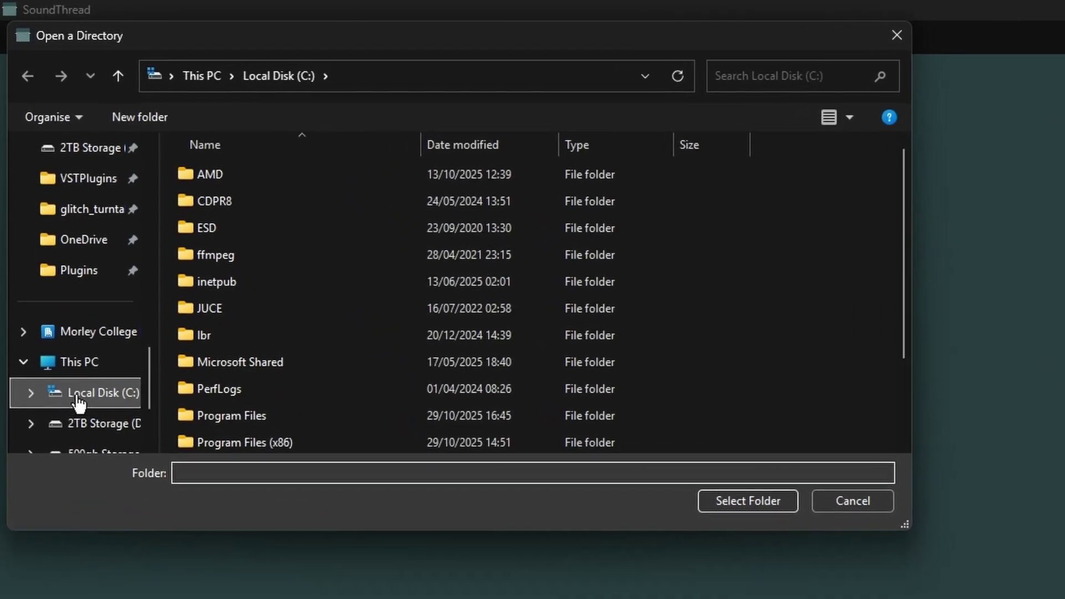
{"action": "left_click", "coordinate": [84, 401]}
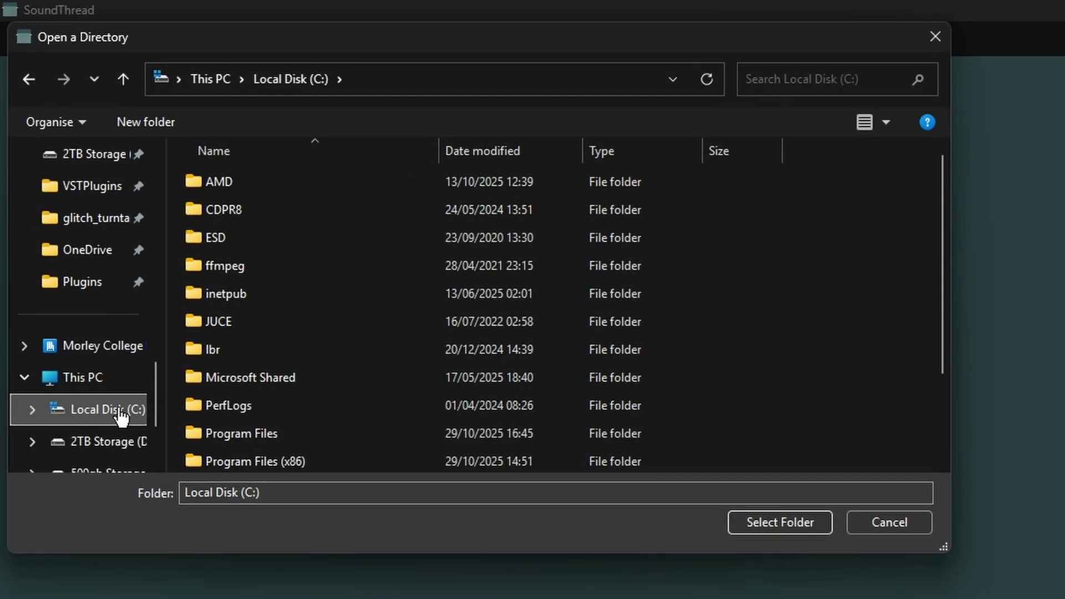
{"action": "double_click", "coordinate": [220, 210]}
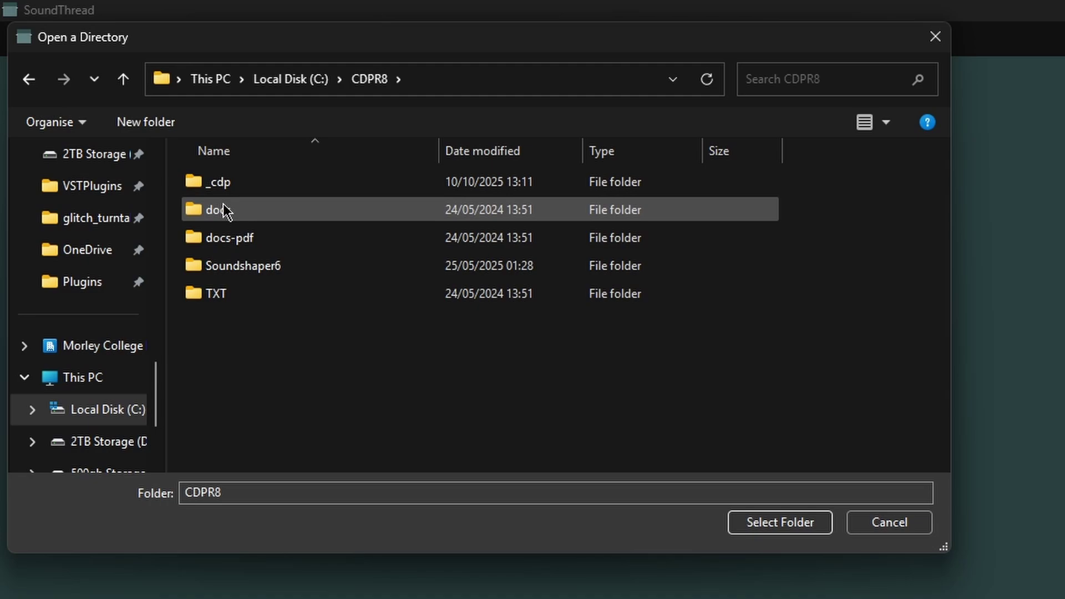
{"action": "double_click", "coordinate": [231, 180]}
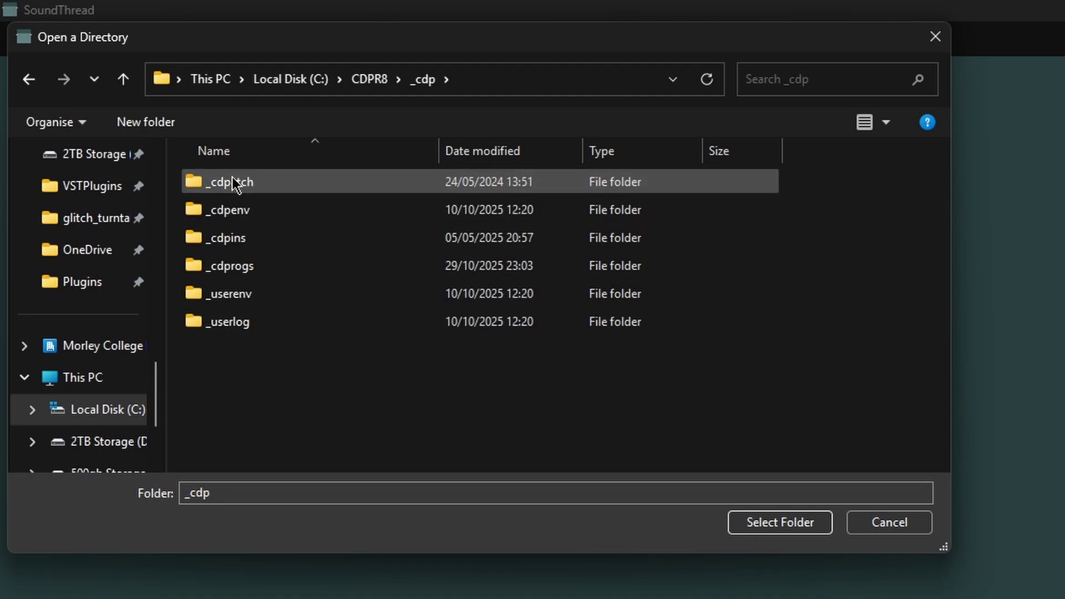
{"action": "left_click", "coordinate": [242, 271]}
{"action": "left_click", "coordinate": [756, 526]}
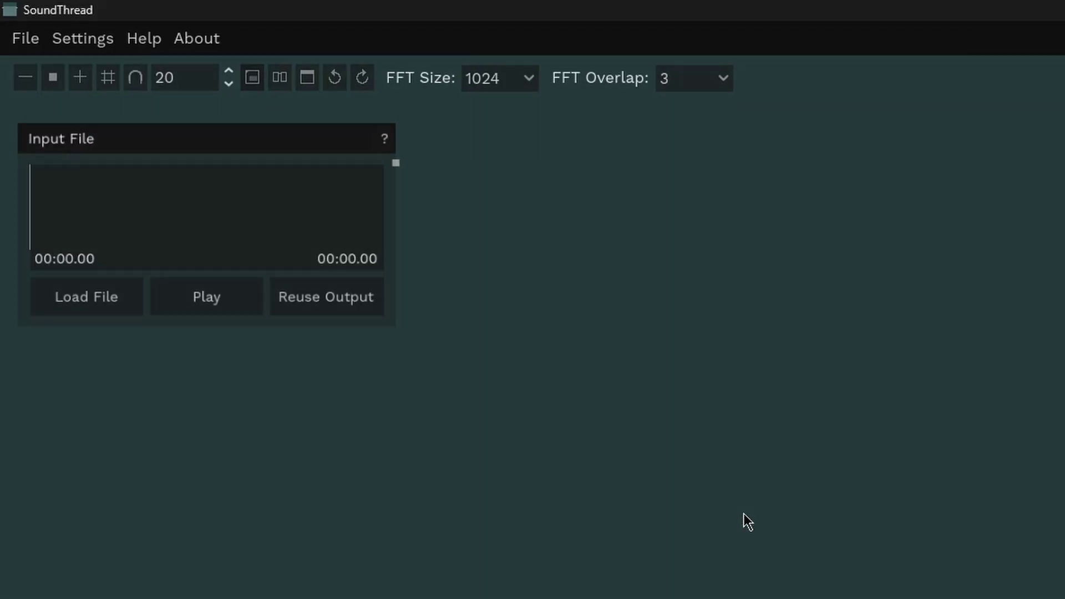
Step: Add a Distort: Average node and connect Input File to it
{"action": "right_click", "coordinate": [498, 218]}
{"action": "left_click", "coordinate": [551, 259]}
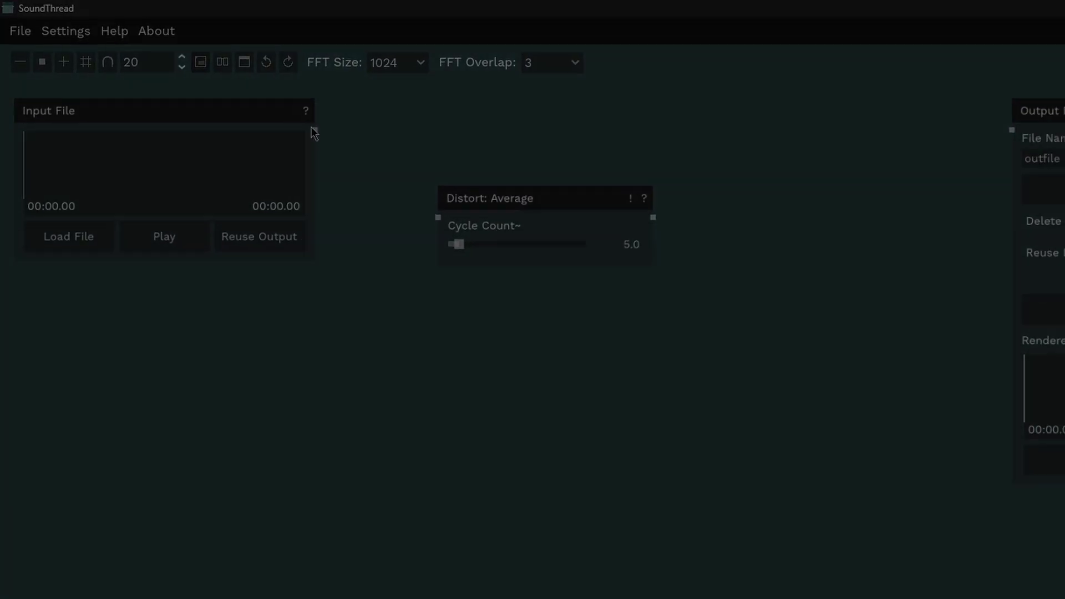
{"action": "left_click_drag", "start_coordinate": [311, 130], "coordinate": [437, 218]}
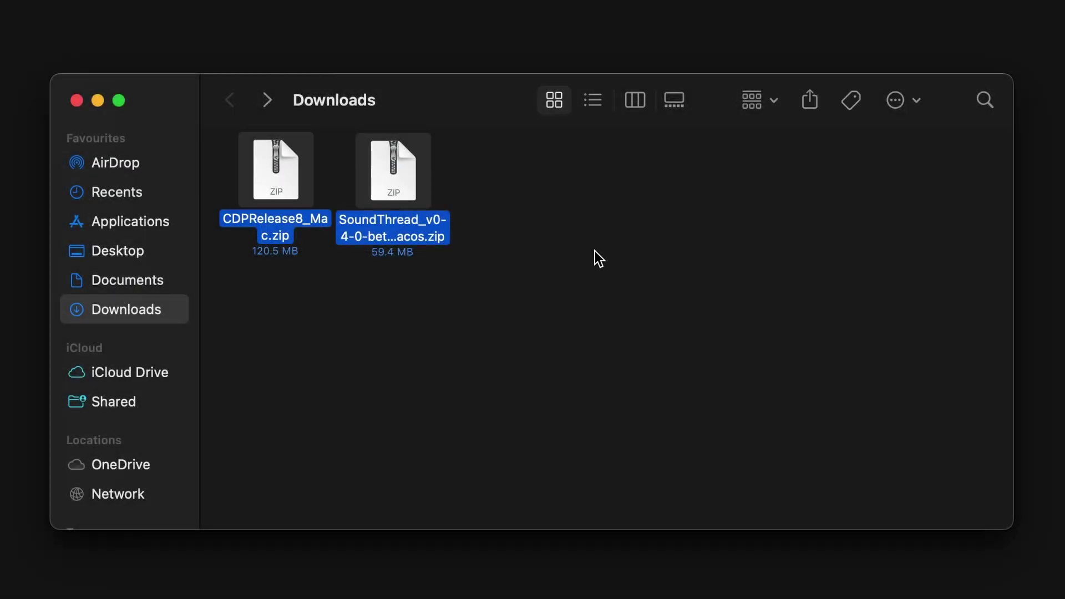
Step: Expand CDPRelease8_Mac.zip and the SoundThread macOS zip, then open SoundThread_v0-4-0-beta_macos
{"action": "left_click", "coordinate": [575, 245]}
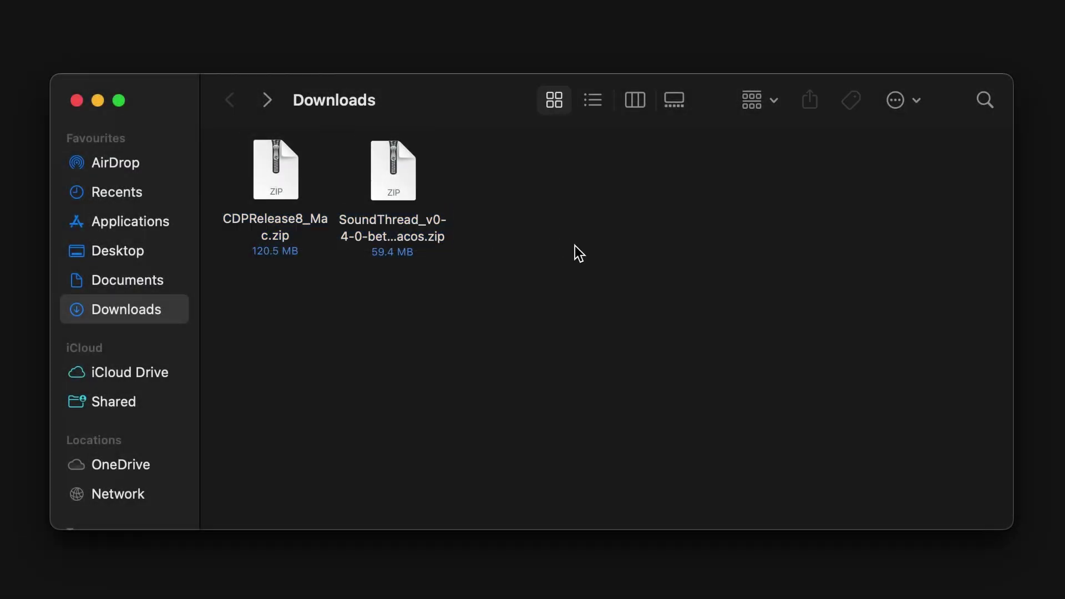
{"action": "left_click", "coordinate": [280, 187]}
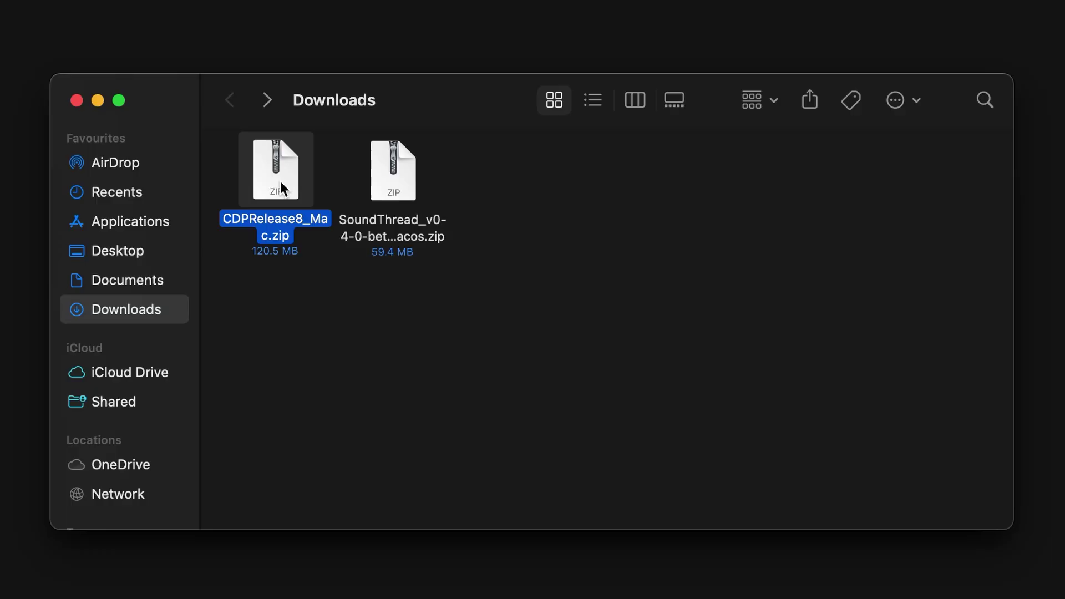
{"action": "double_click", "coordinate": [388, 176]}
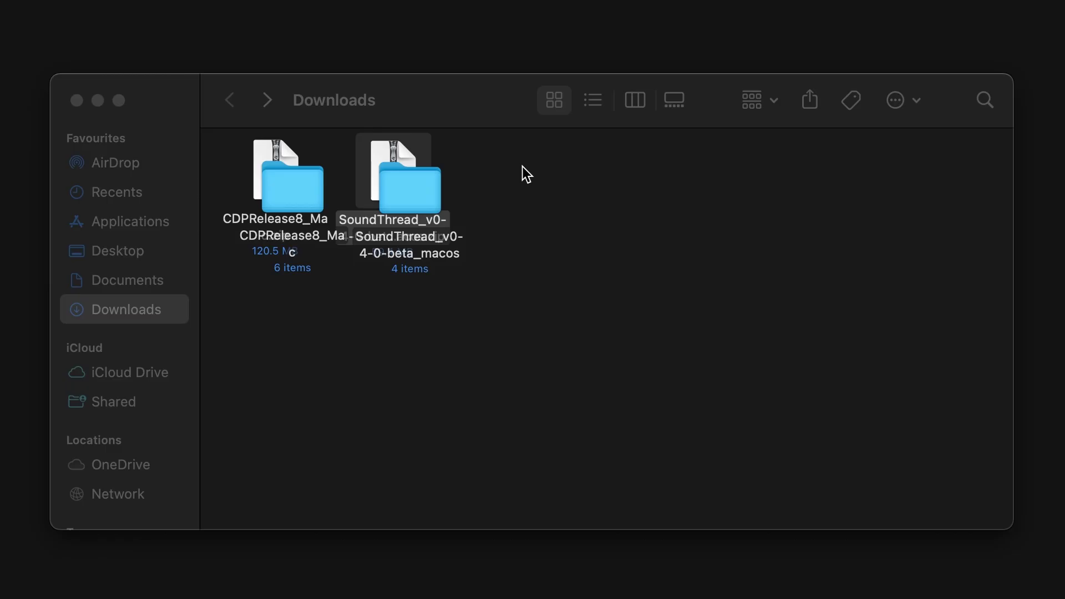
{"action": "left_click_drag", "start_coordinate": [423, 198], "coordinate": [408, 315]}
{"action": "left_click", "coordinate": [528, 309]}
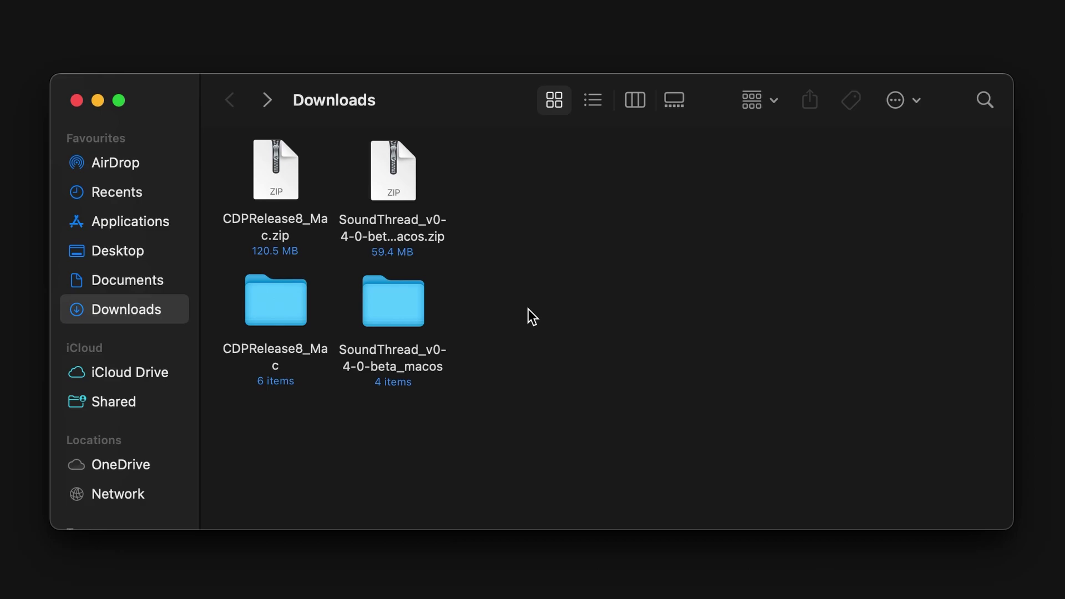
{"action": "double_click", "coordinate": [381, 292]}
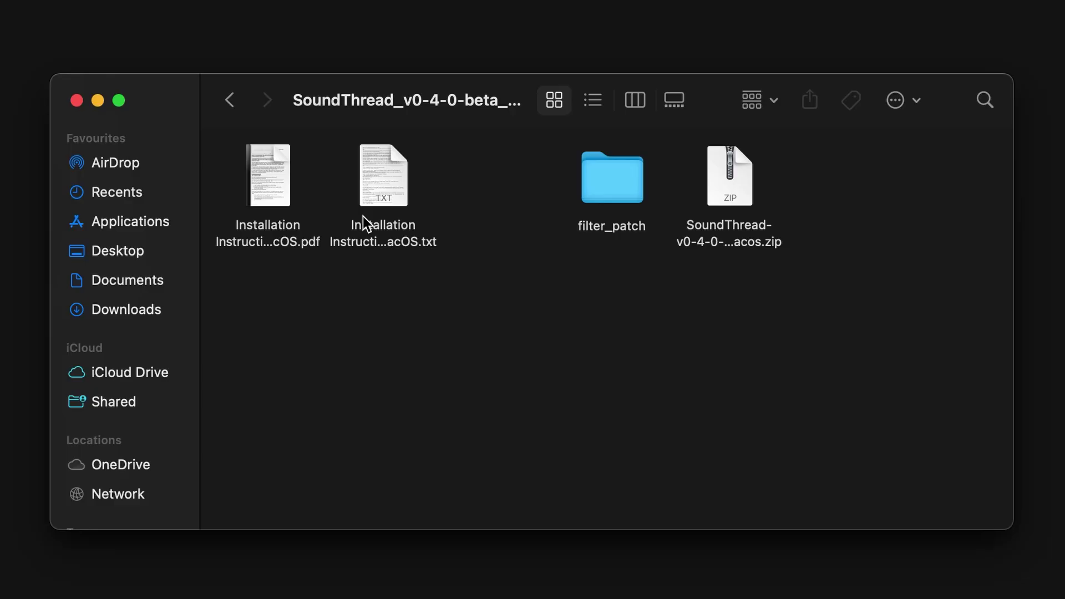
Step: Open Installation Instructions macOS.txt, then return Finder to the Downloads folder
{"action": "left_click", "coordinate": [267, 176]}
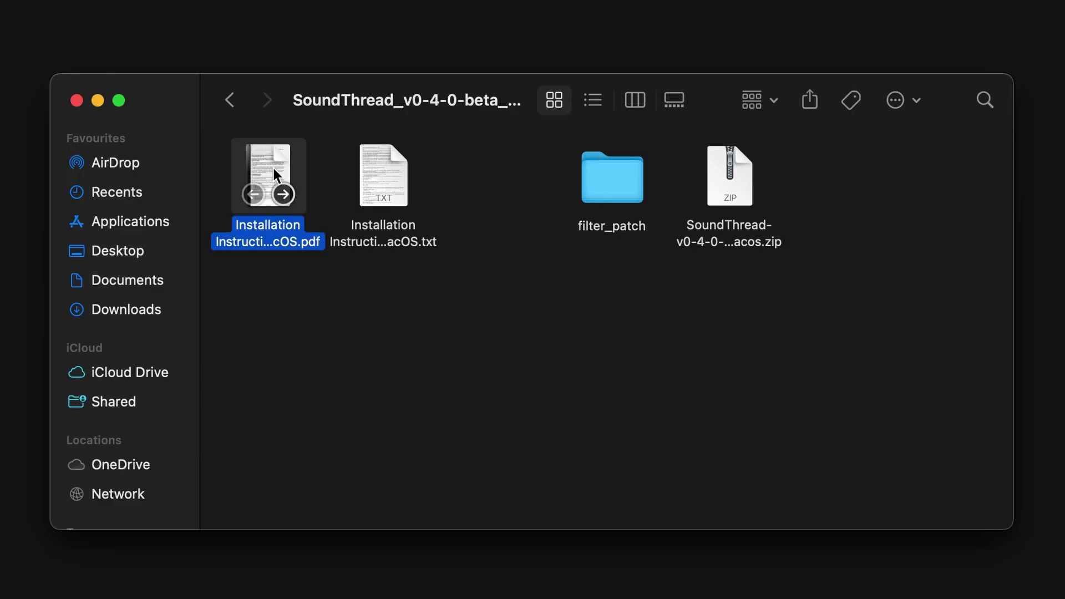
{"action": "left_click", "coordinate": [376, 165]}
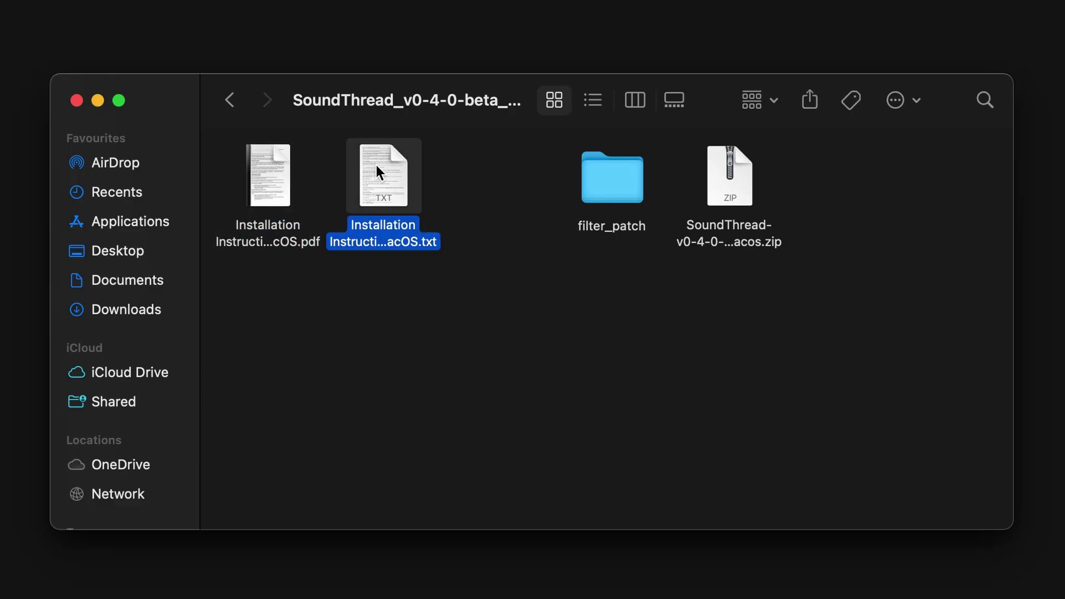
{"action": "double_click", "coordinate": [376, 165]}
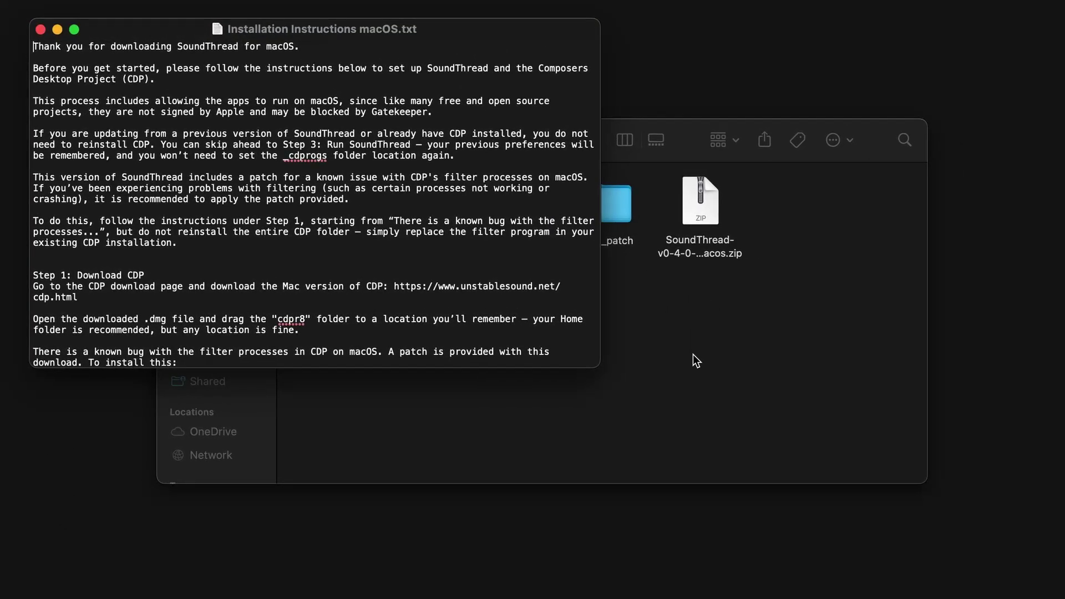
{"action": "left_click", "coordinate": [693, 360]}
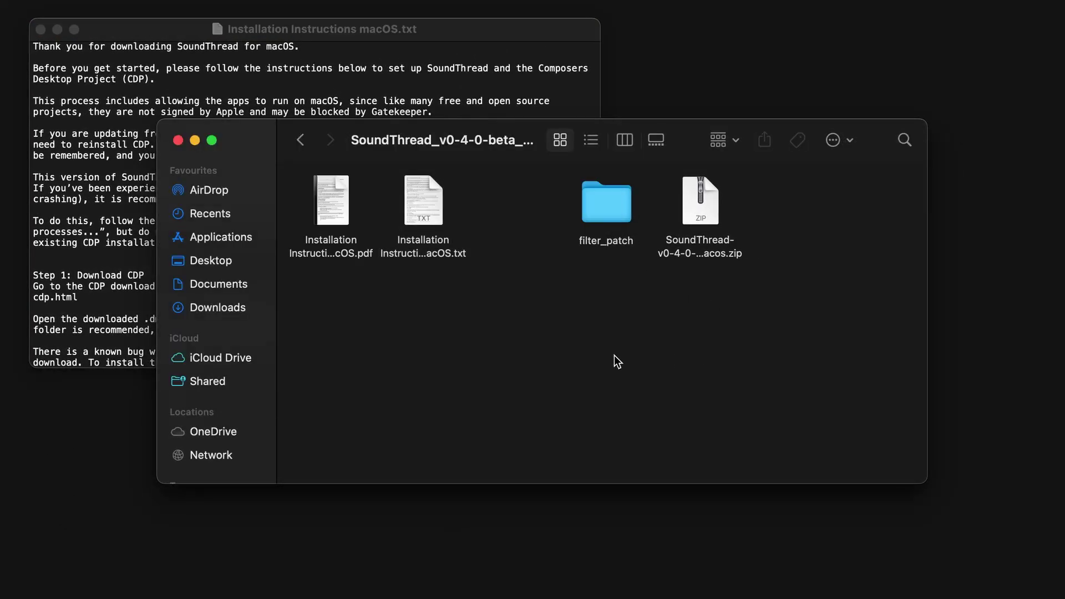
{"action": "left_click", "coordinate": [302, 141]}
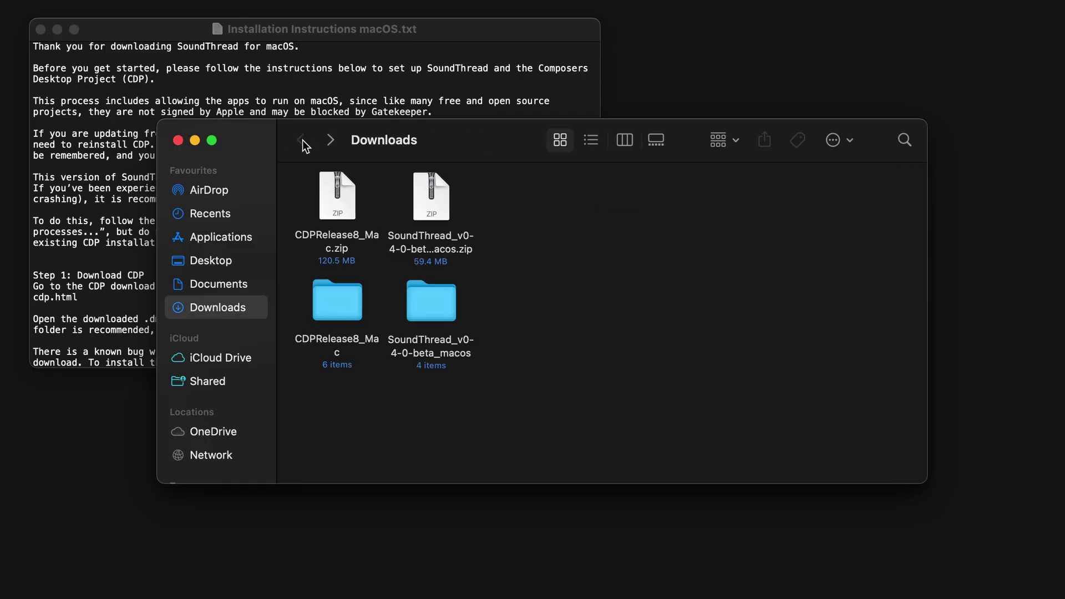
Step: Open CDPRelease8-Full.dmg from CDPRelease8_Mac and copy its cdpr8 folder
{"action": "double_click", "coordinate": [336, 300]}
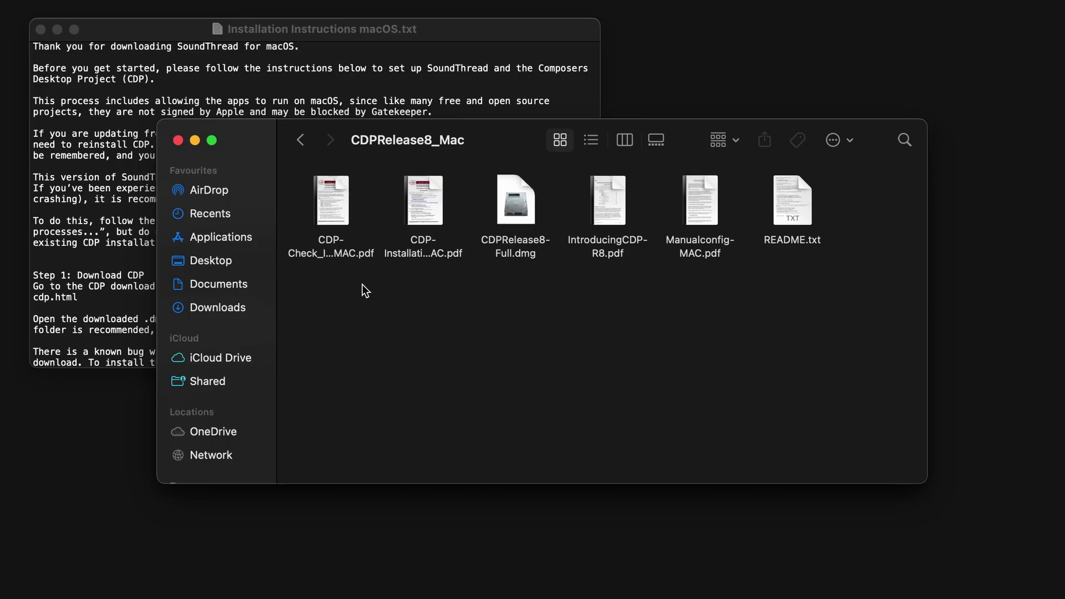
{"action": "left_click", "coordinate": [509, 203]}
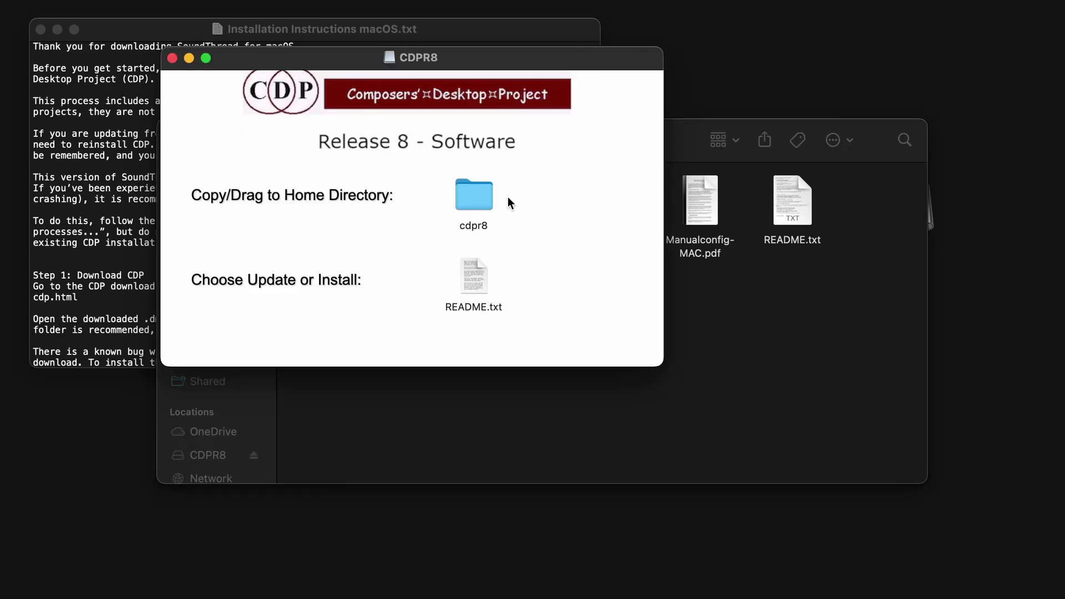
{"action": "right_click", "coordinate": [475, 201]}
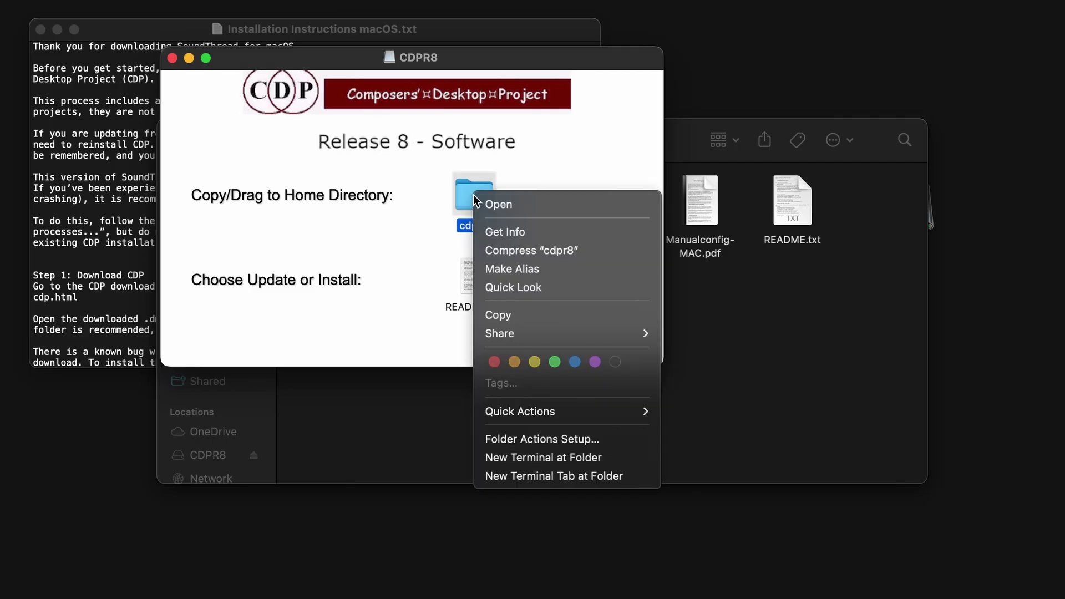
{"action": "left_click", "coordinate": [499, 315]}
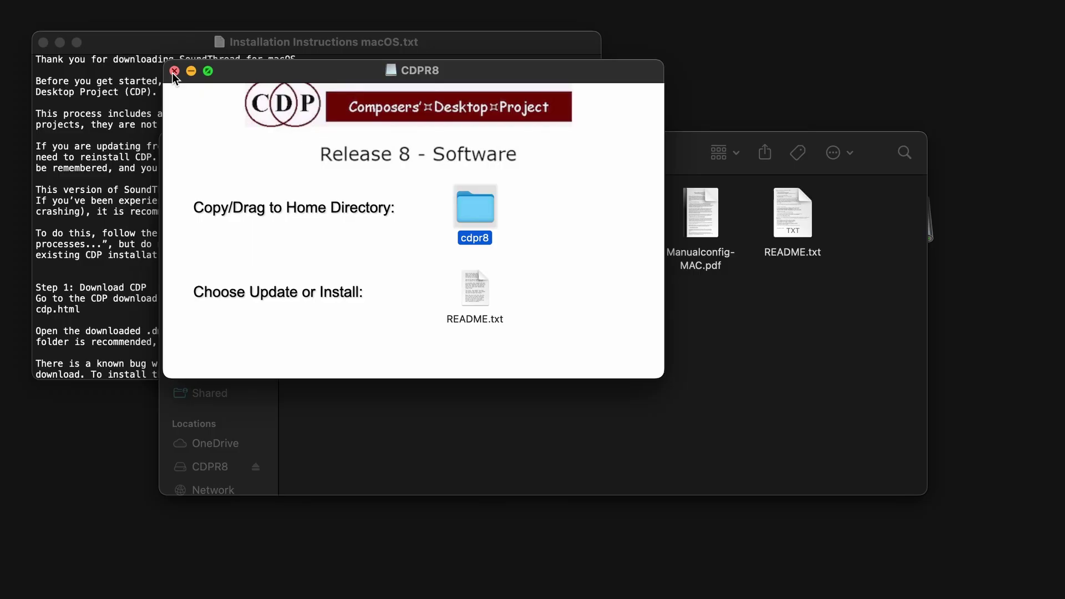
Step: Close the disk image window and paste cdpr8 into the home folder
{"action": "left_click", "coordinate": [174, 71]}
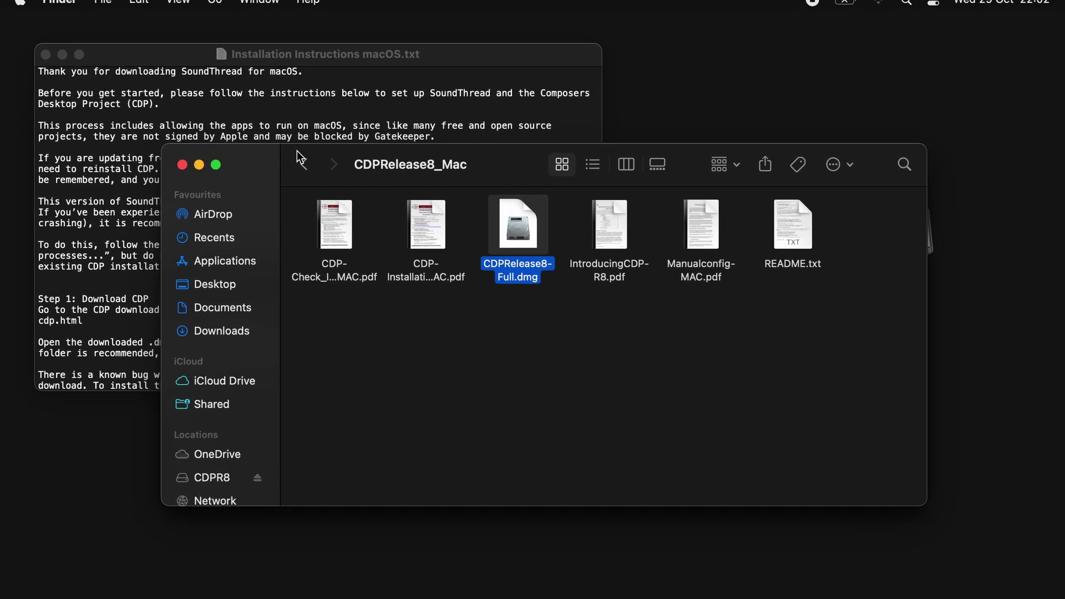
{"action": "left_click", "coordinate": [217, 3]}
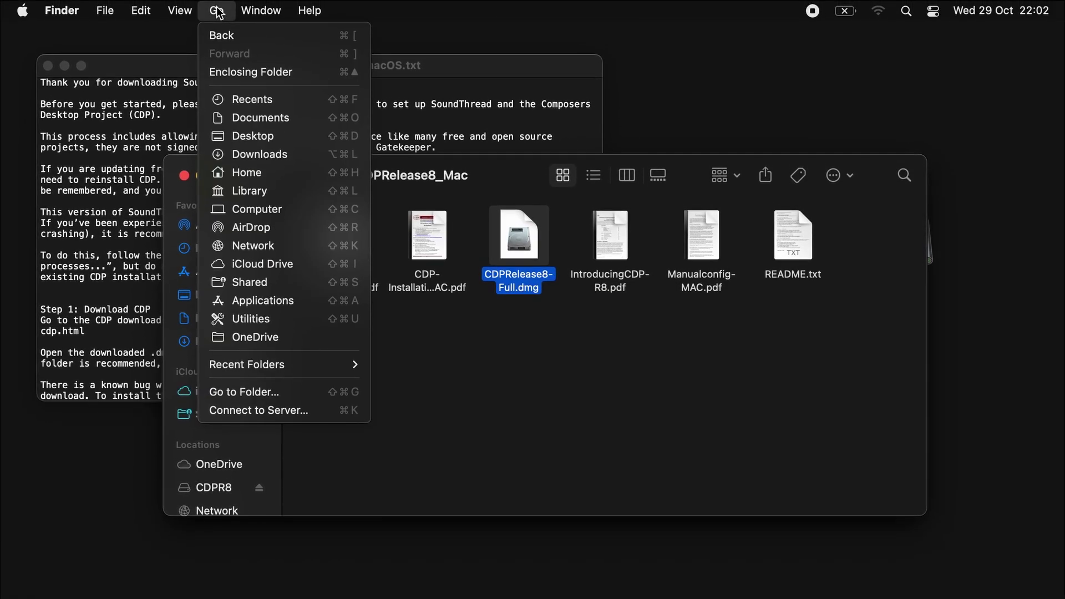
{"action": "key", "text": "Escape"}
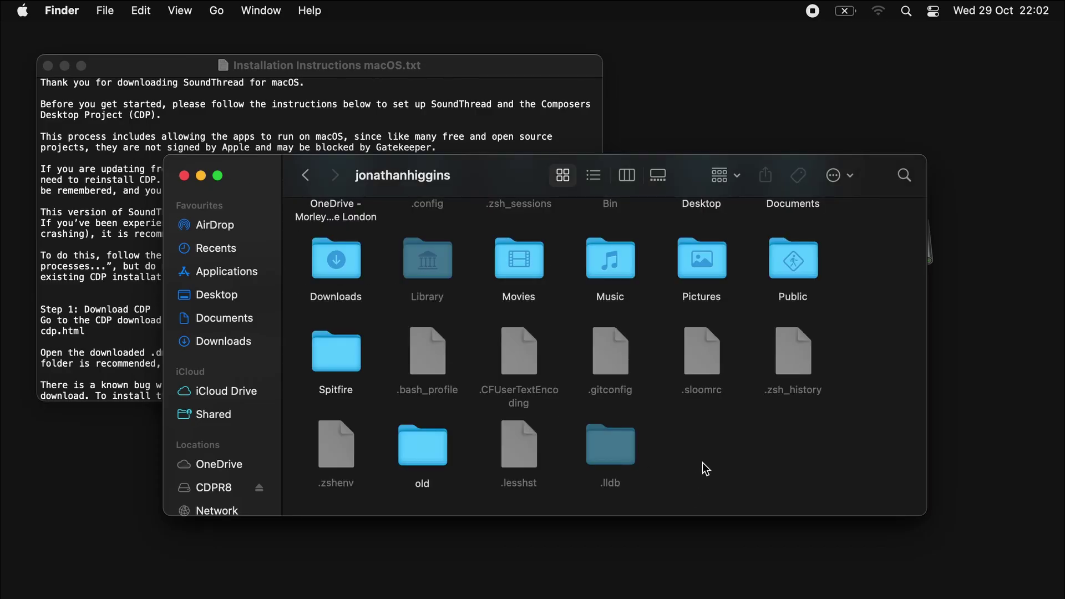
{"action": "key", "text": "super+v"}
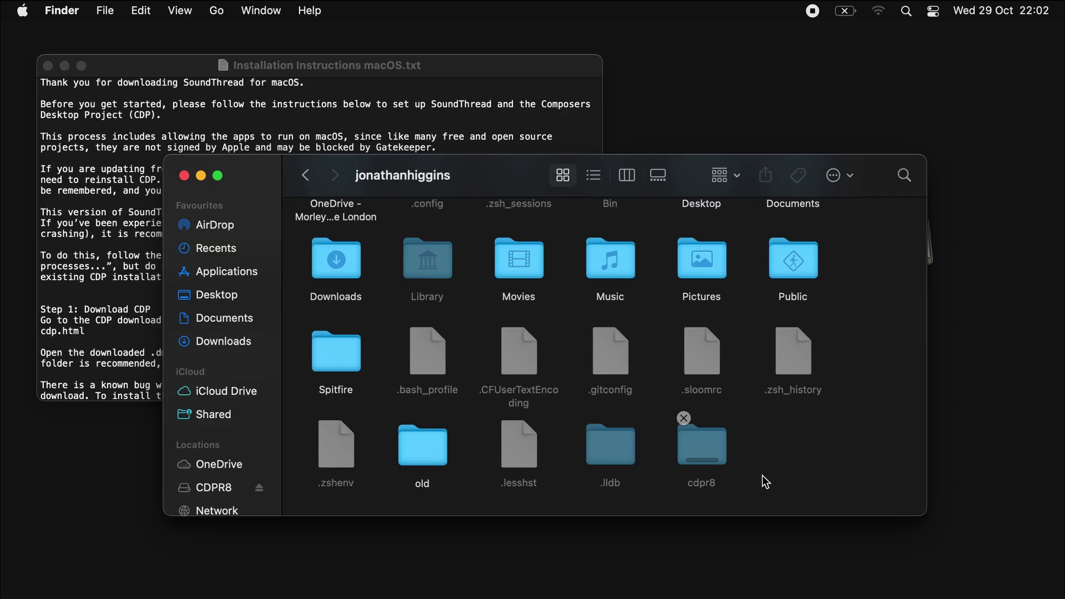
{"action": "left_click_drag", "start_coordinate": [867, 445], "coordinate": [697, 442]}
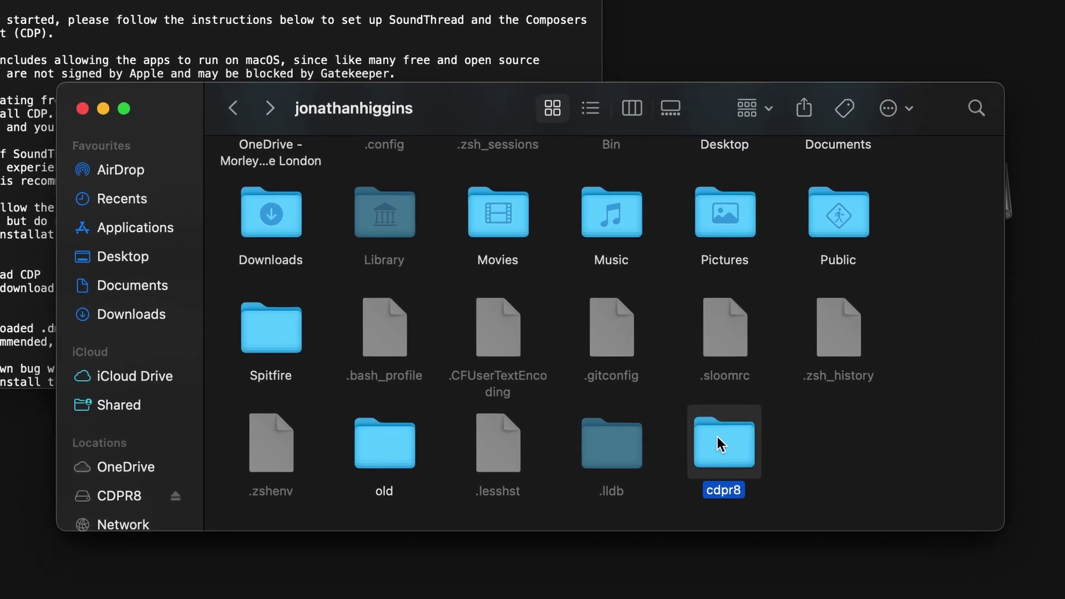
Step: Bin the old filter program in cdpr8/_cdp/_cdprogs, then open Downloads' SoundThread_v0-4-0-beta_macos folder
{"action": "double_click", "coordinate": [718, 441]}
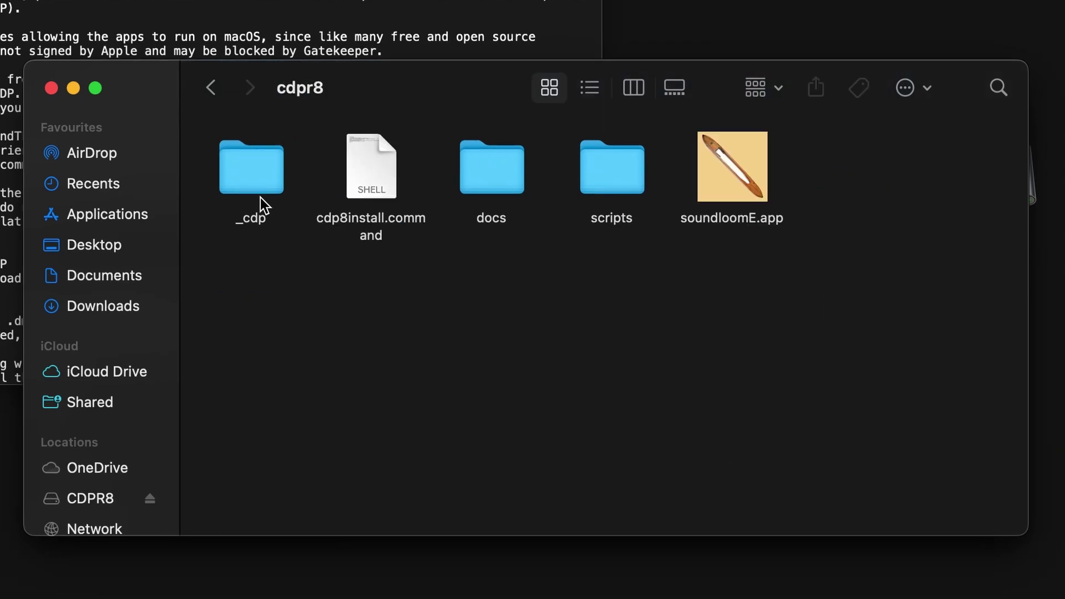
{"action": "double_click", "coordinate": [254, 182]}
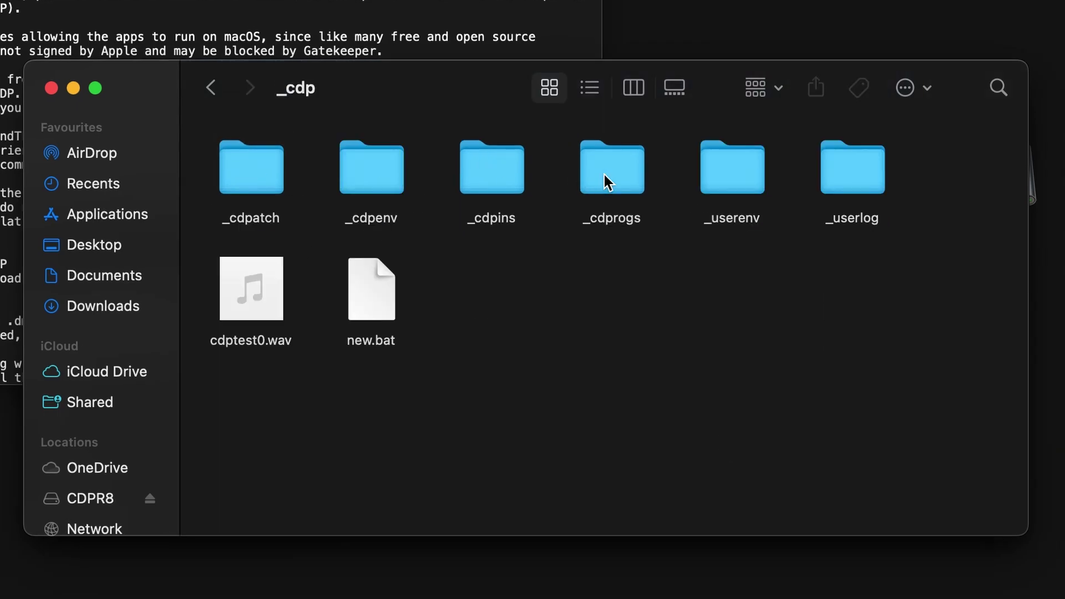
{"action": "double_click", "coordinate": [604, 177]}
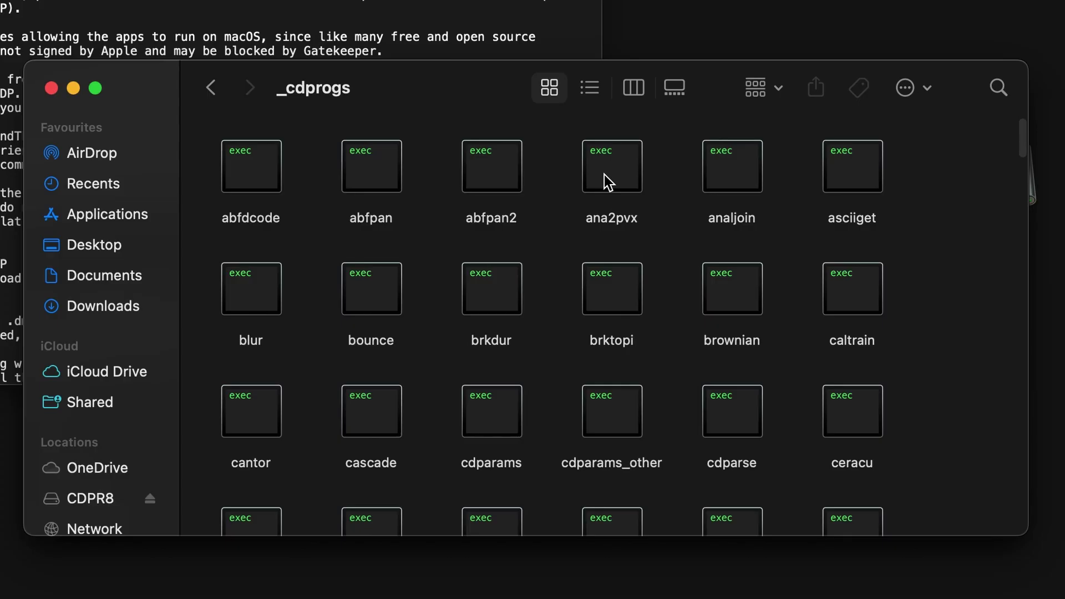
{"action": "scroll", "coordinate": [604, 175], "scroll_direction": "down", "scroll_amount": 6}
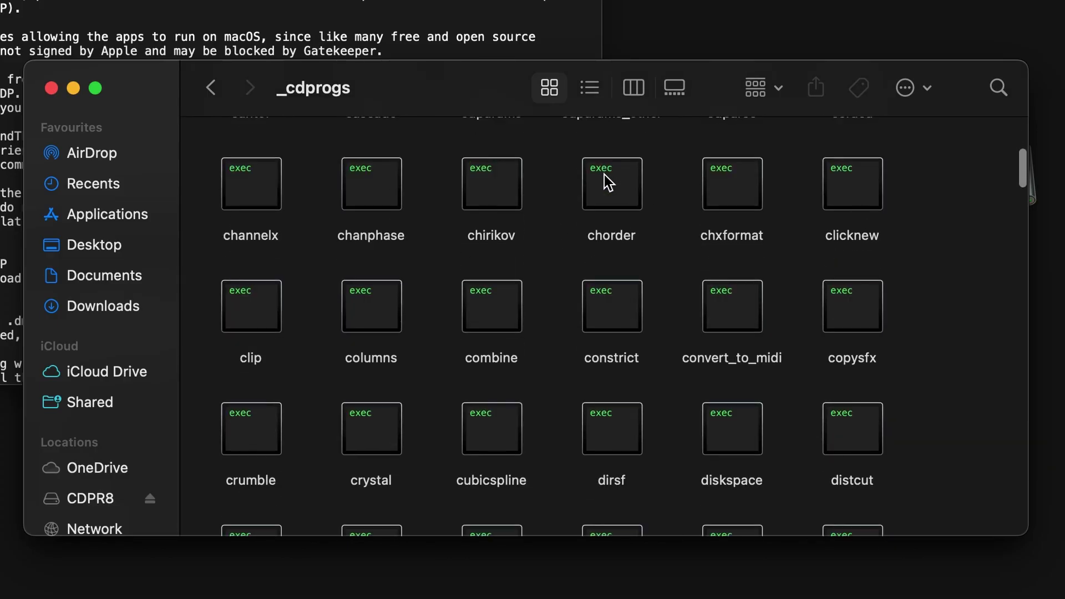
{"action": "scroll", "coordinate": [604, 174], "scroll_direction": "down", "scroll_amount": 8}
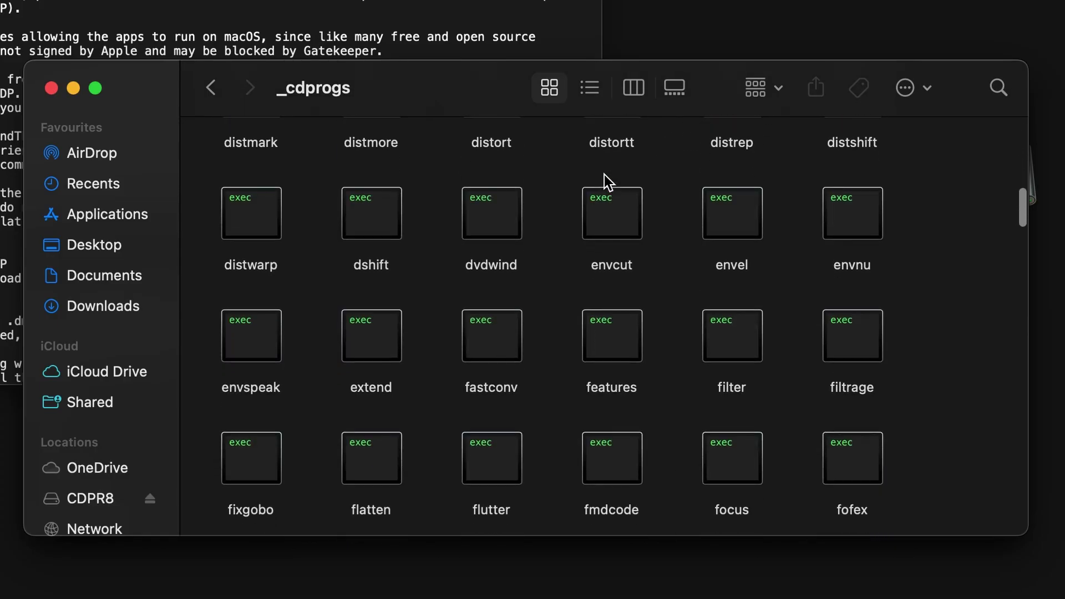
{"action": "left_click", "coordinate": [727, 349]}
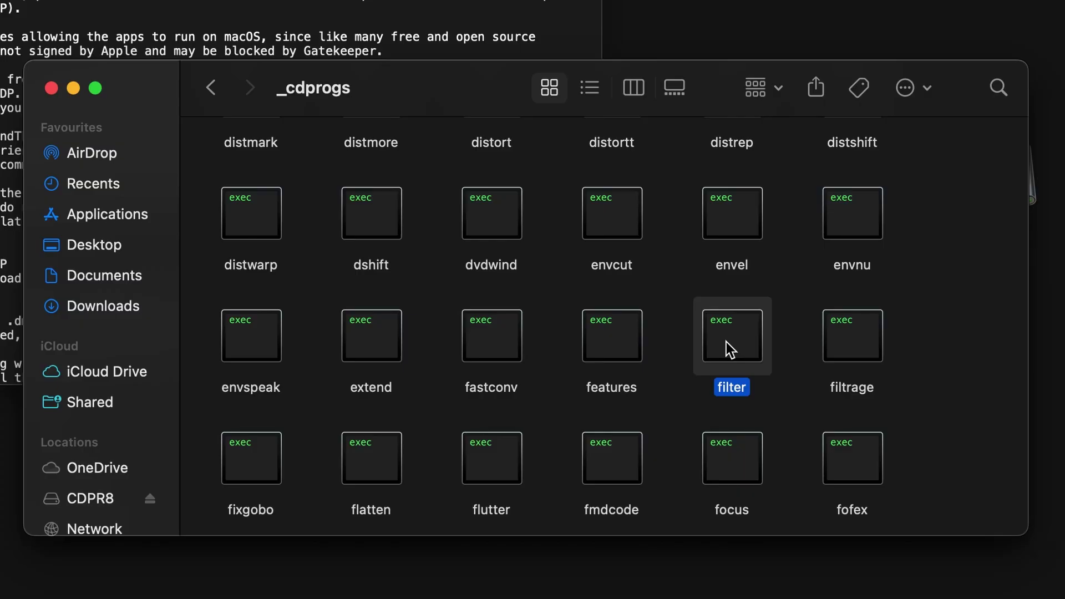
{"action": "right_click", "coordinate": [727, 343]}
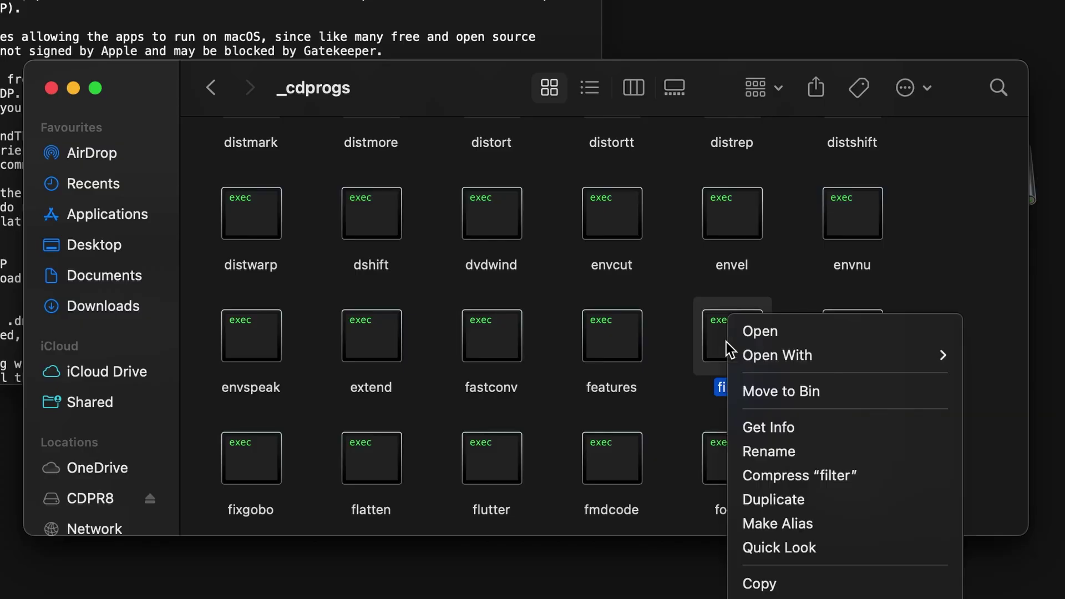
{"action": "left_click", "coordinate": [766, 391]}
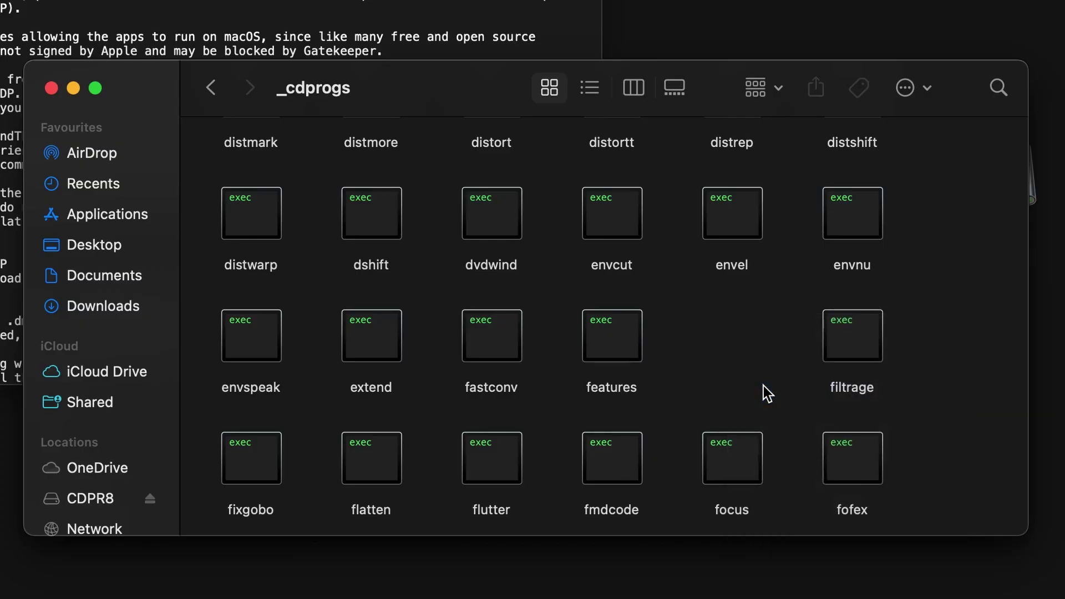
{"action": "left_click", "coordinate": [114, 307]}
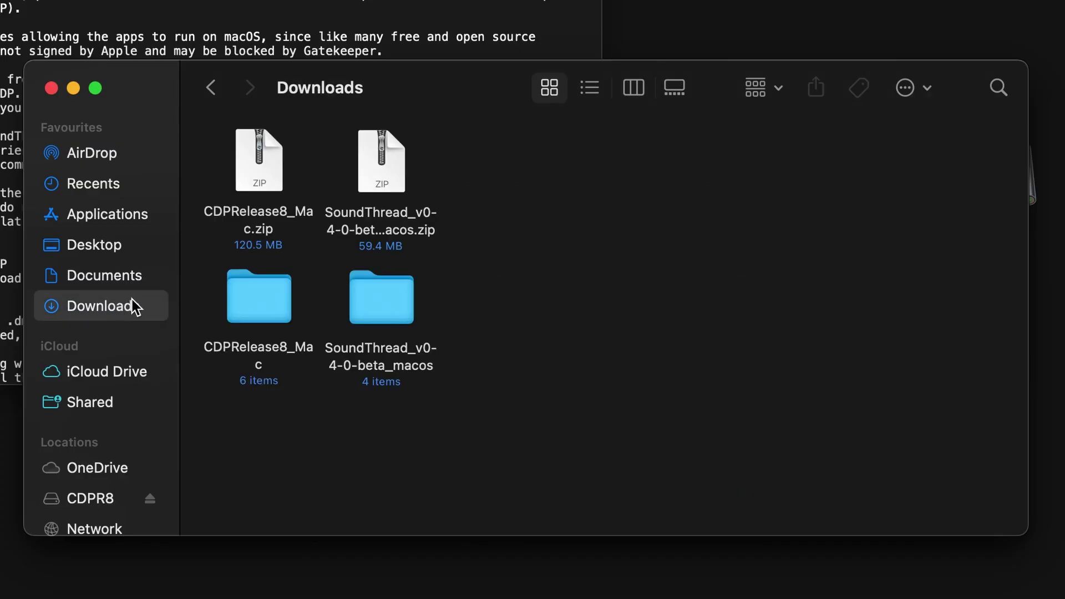
{"action": "double_click", "coordinate": [369, 285]}
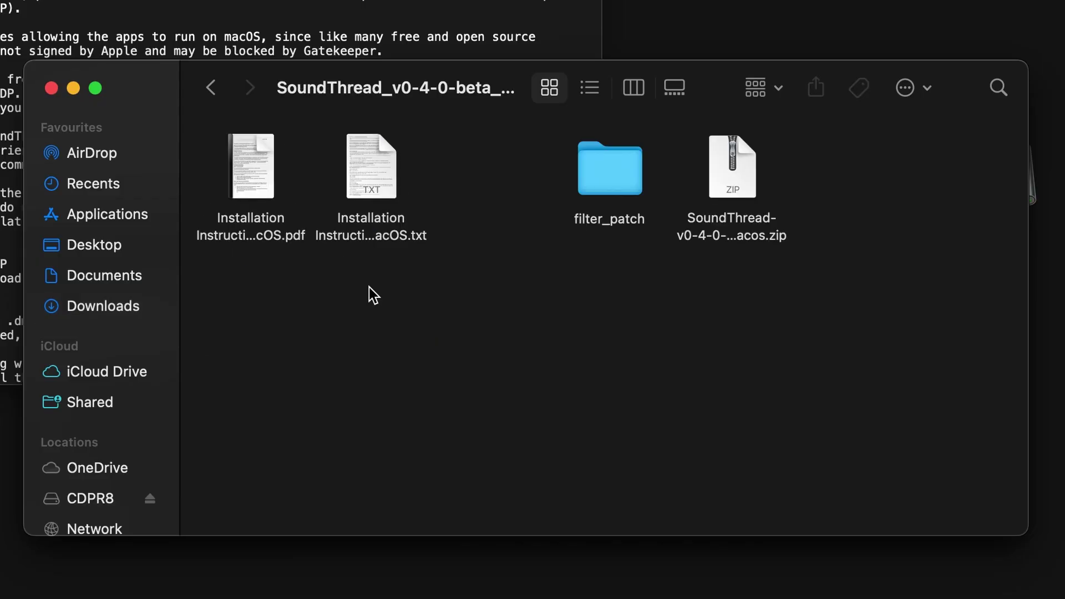
Step: Copy the patched filter from filter_patch and paste it into the _cdprogs folder
{"action": "double_click", "coordinate": [600, 149]}
{"action": "left_click", "coordinate": [269, 163]}
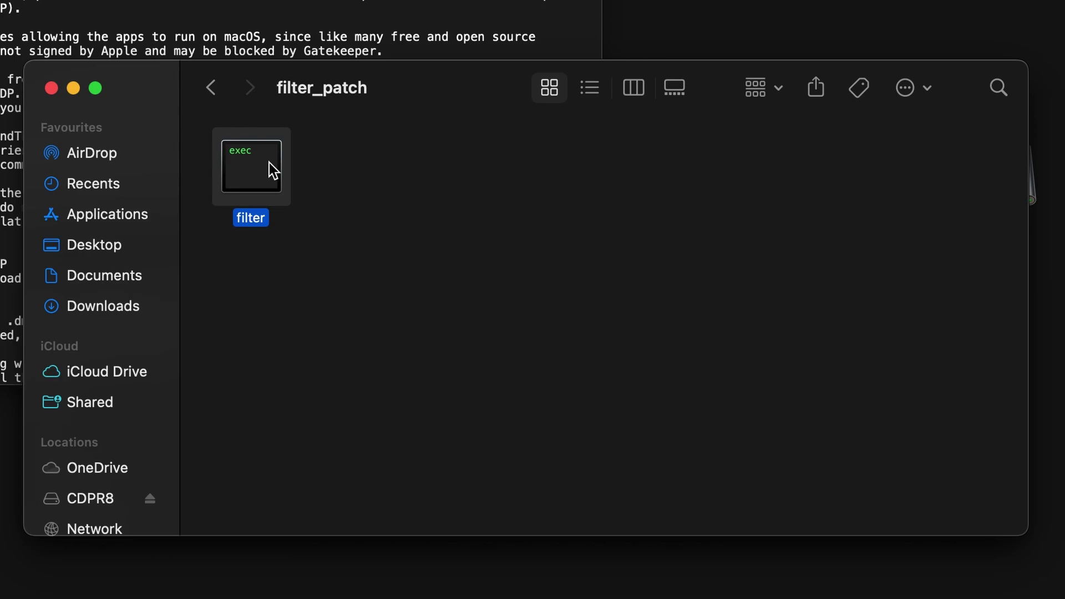
{"action": "right_click", "coordinate": [269, 163]}
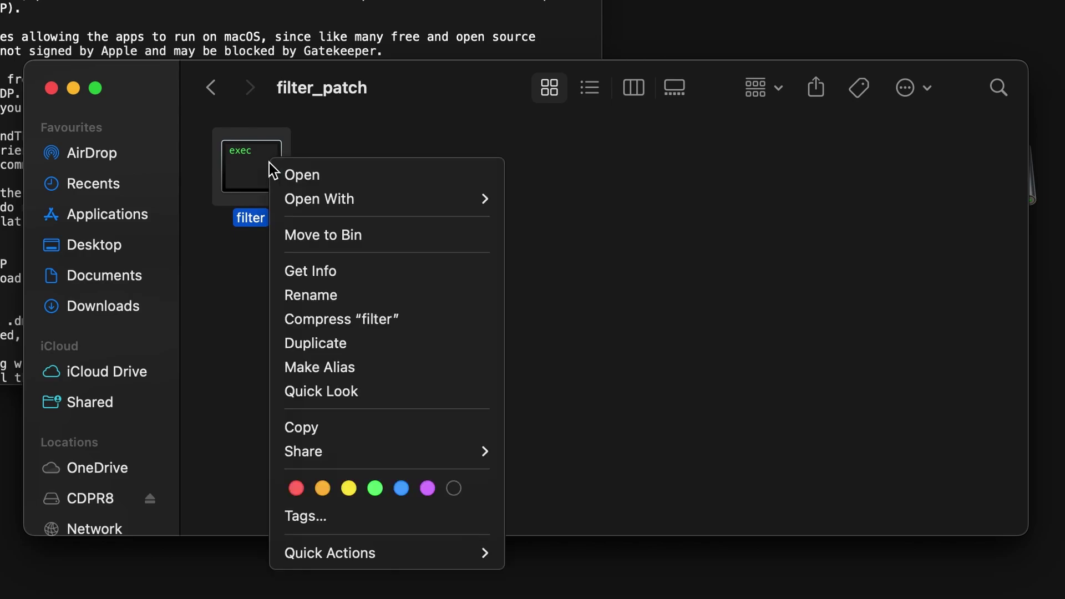
{"action": "left_click", "coordinate": [309, 427]}
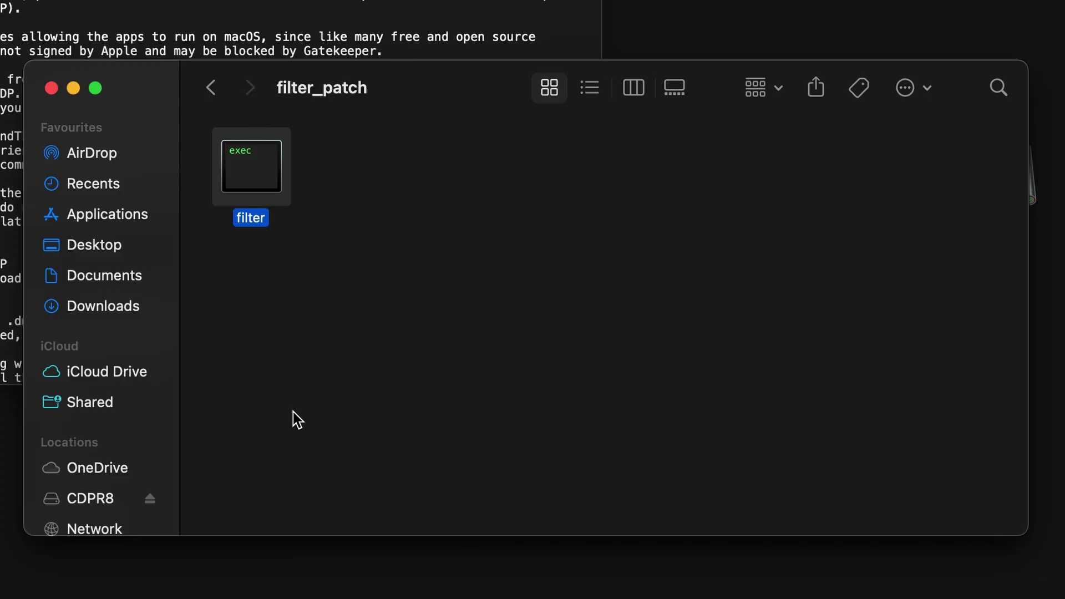
{"action": "left_click", "coordinate": [211, 88]}
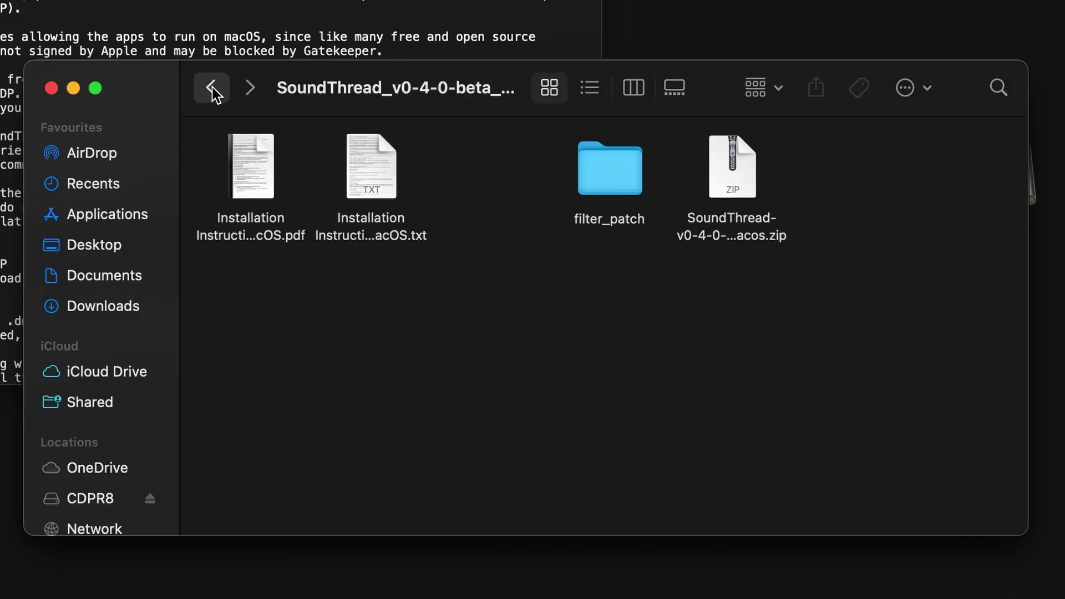
{"action": "left_click", "coordinate": [211, 88]}
{"action": "left_click", "coordinate": [211, 88]}
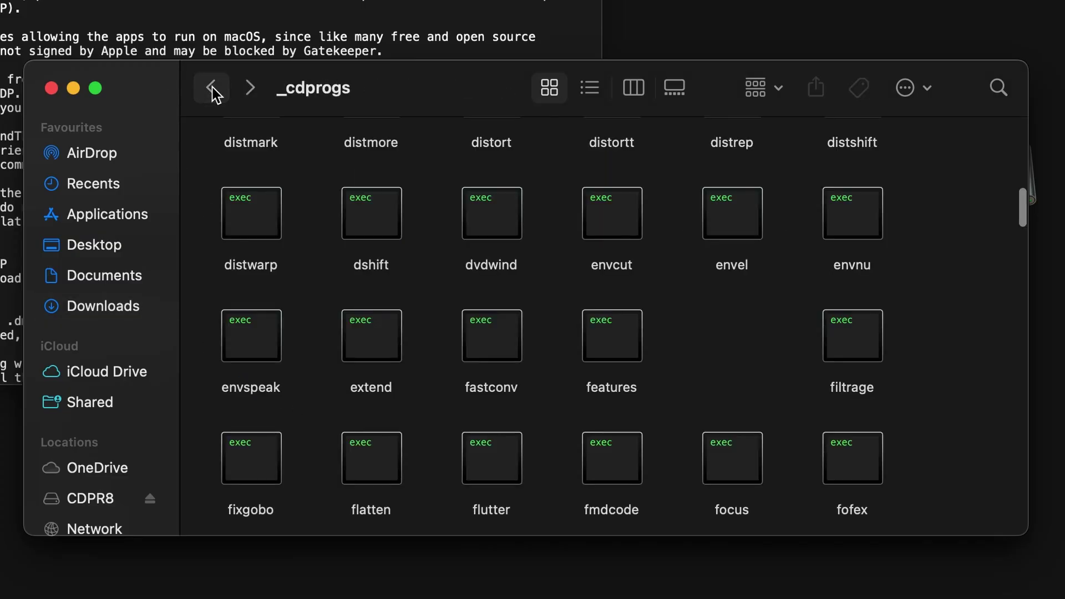
{"action": "right_click", "coordinate": [738, 336]}
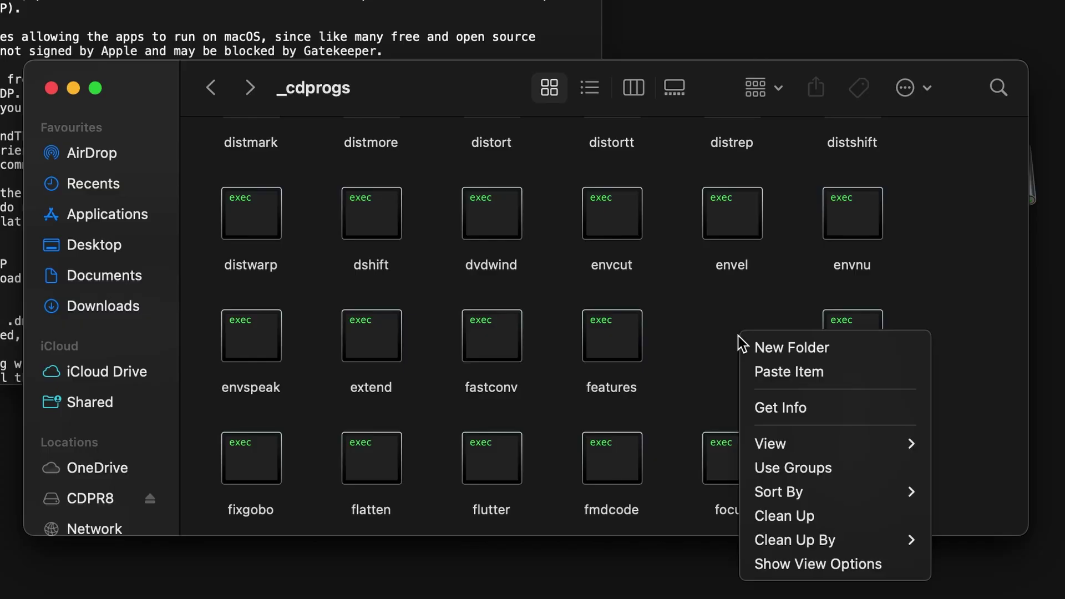
{"action": "left_click", "coordinate": [757, 372]}
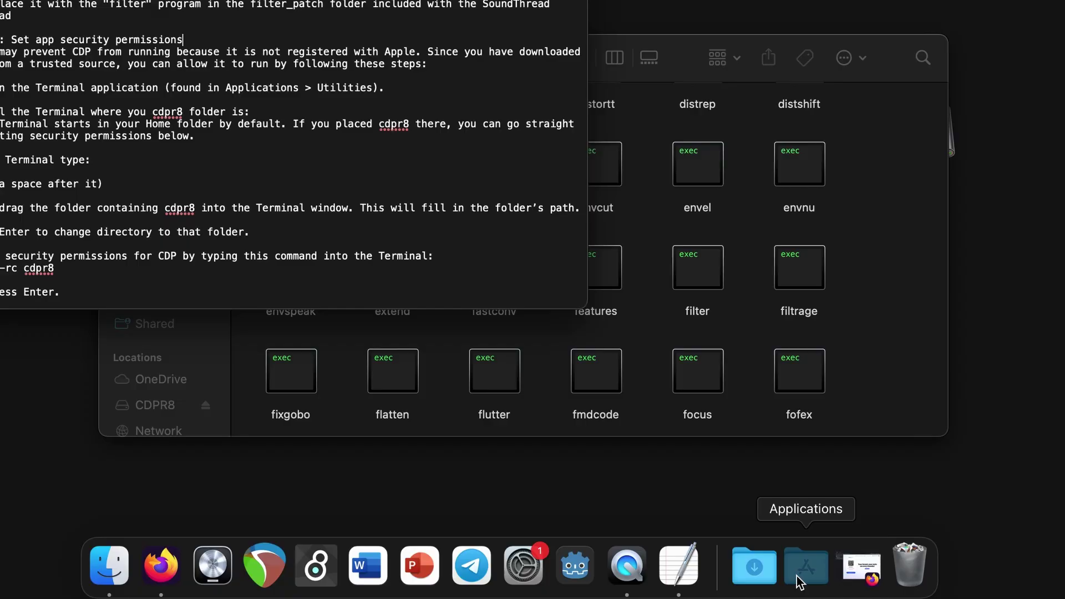
Step: Launch Terminal from Applications > Utilities
{"action": "left_click", "coordinate": [804, 571]}
{"action": "scroll", "coordinate": [666, 437], "scroll_direction": "down", "scroll_amount": 8}
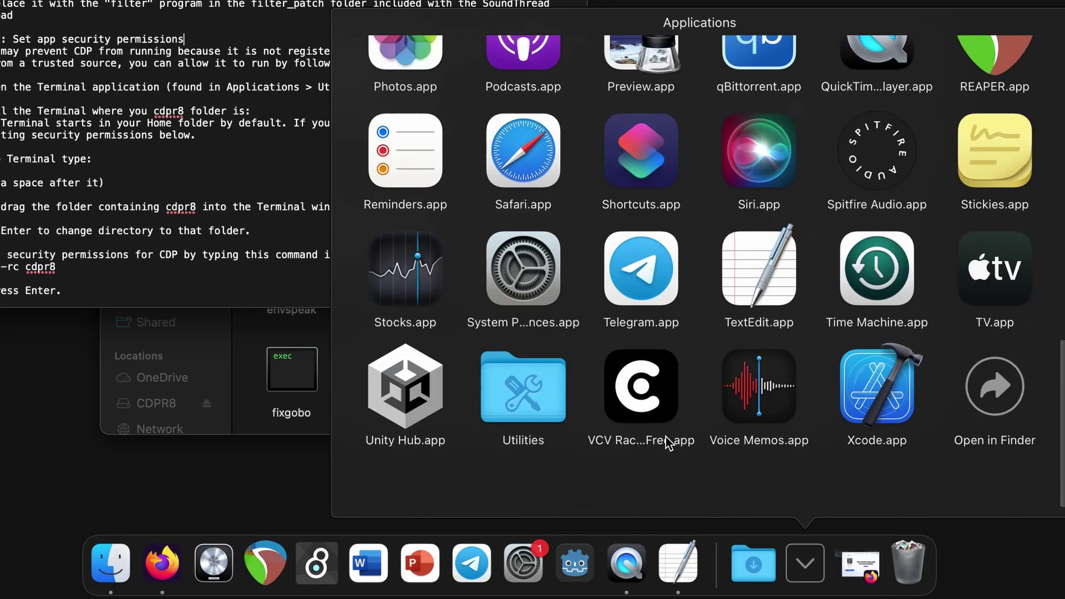
{"action": "left_click", "coordinate": [534, 441]}
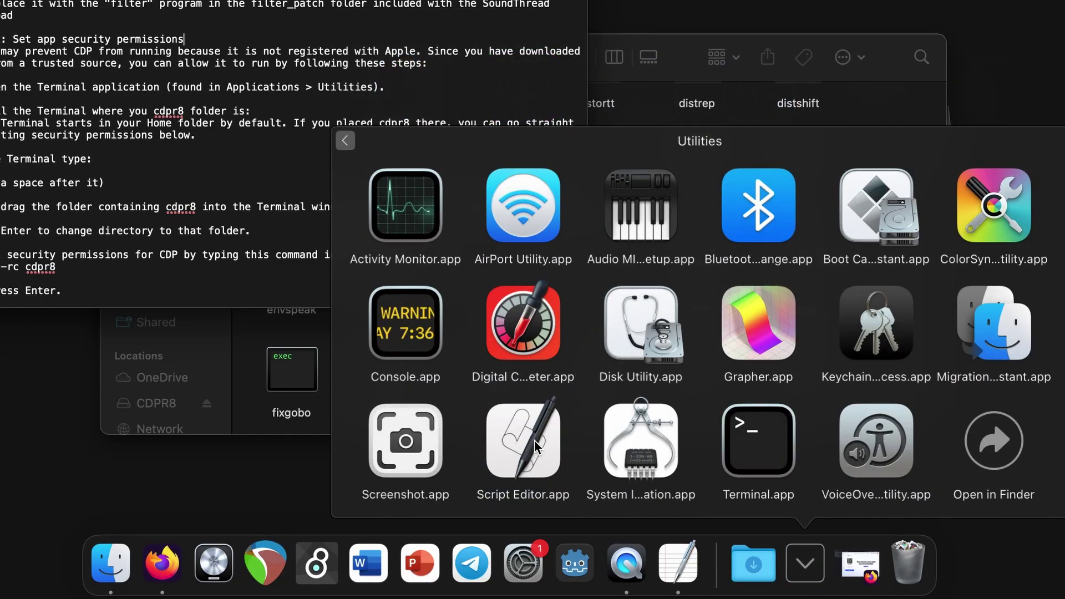
{"action": "left_click", "coordinate": [753, 433]}
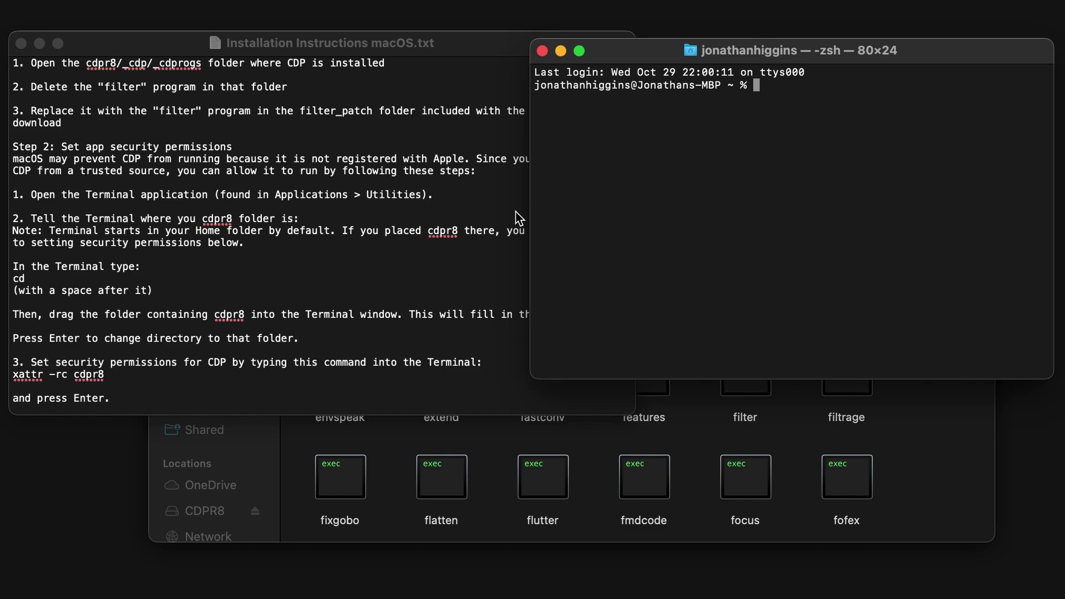
Step: Copy the xattr -rc cdpr8 command from the installation instructions
{"action": "scroll", "coordinate": [394, 249], "scroll_direction": "down", "scroll_amount": 5}
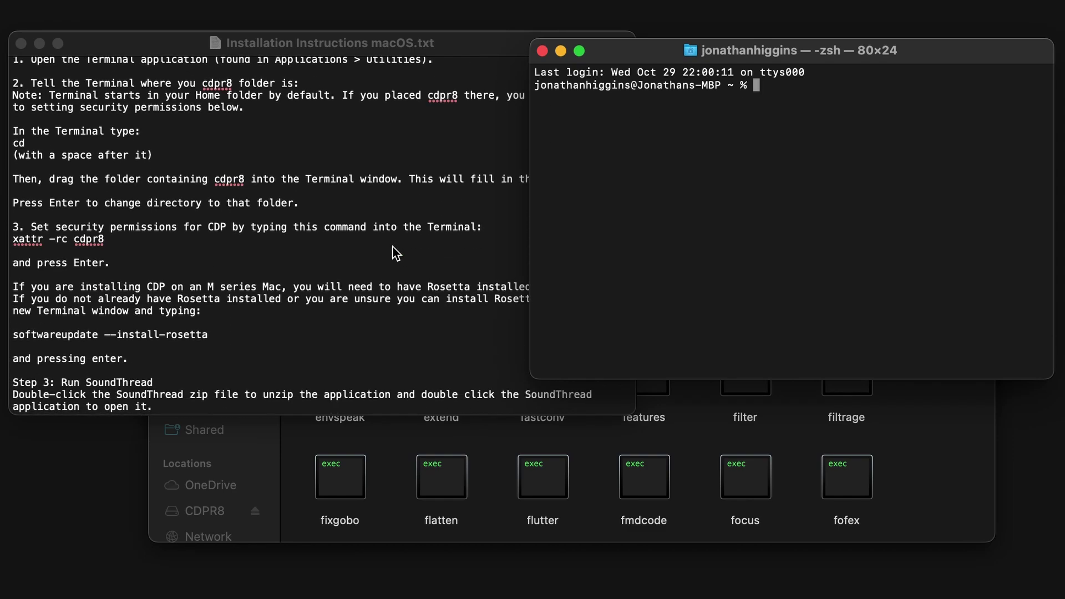
{"action": "scroll", "coordinate": [392, 247], "scroll_direction": "down", "scroll_amount": 1}
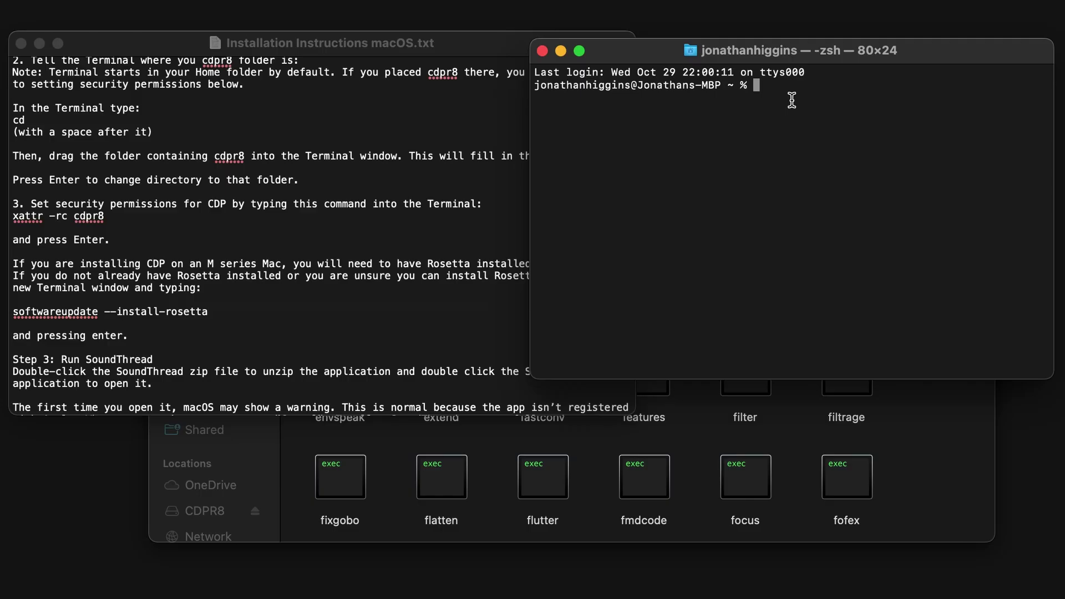
{"action": "left_click", "coordinate": [121, 218]}
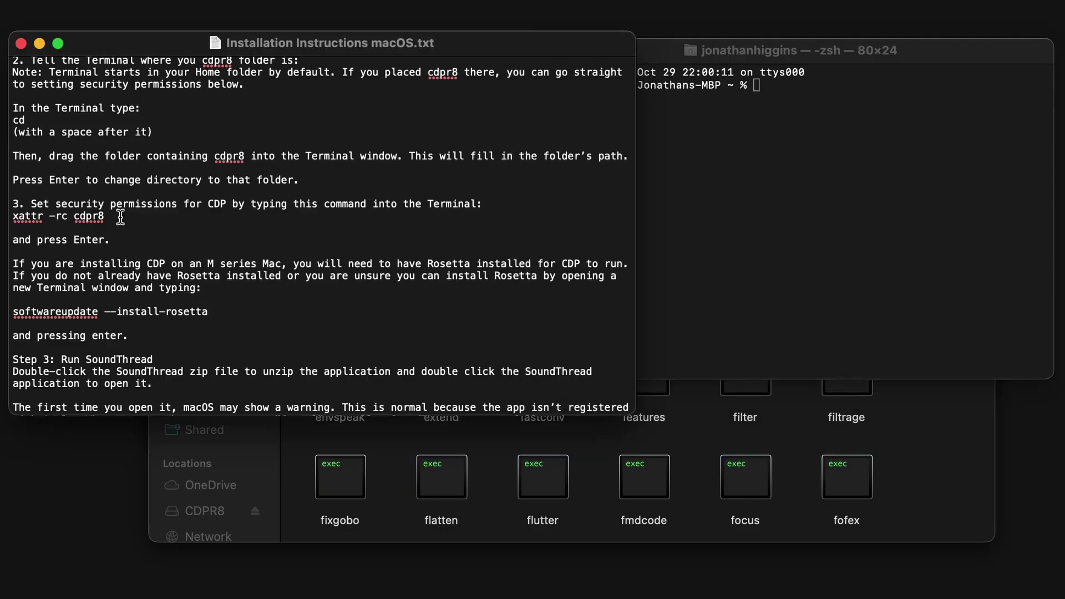
{"action": "left_click_drag", "start_coordinate": [105, 216], "coordinate": [13, 217]}
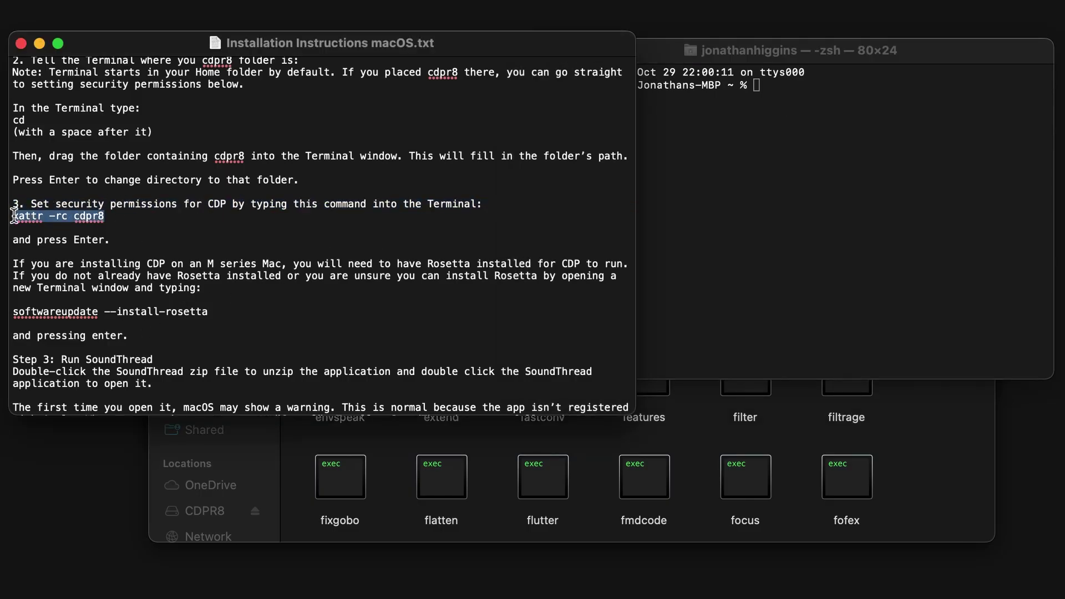
{"action": "right_click", "coordinate": [63, 219]}
{"action": "left_click", "coordinate": [100, 333]}
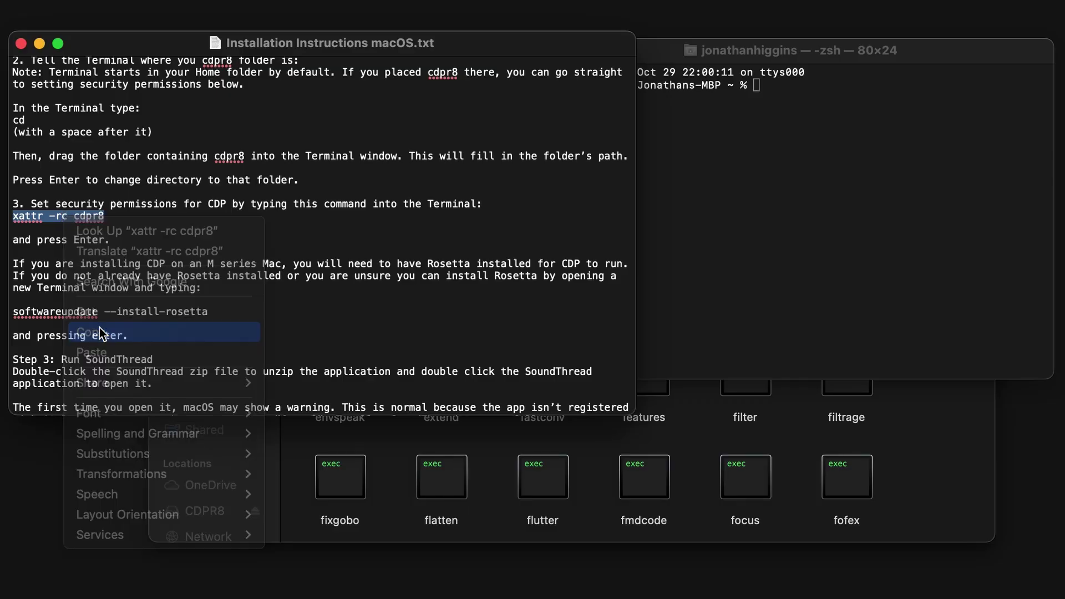
Step: Paste xattr -rc cdpr8 at the Terminal prompt and run it
{"action": "left_click", "coordinate": [763, 91]}
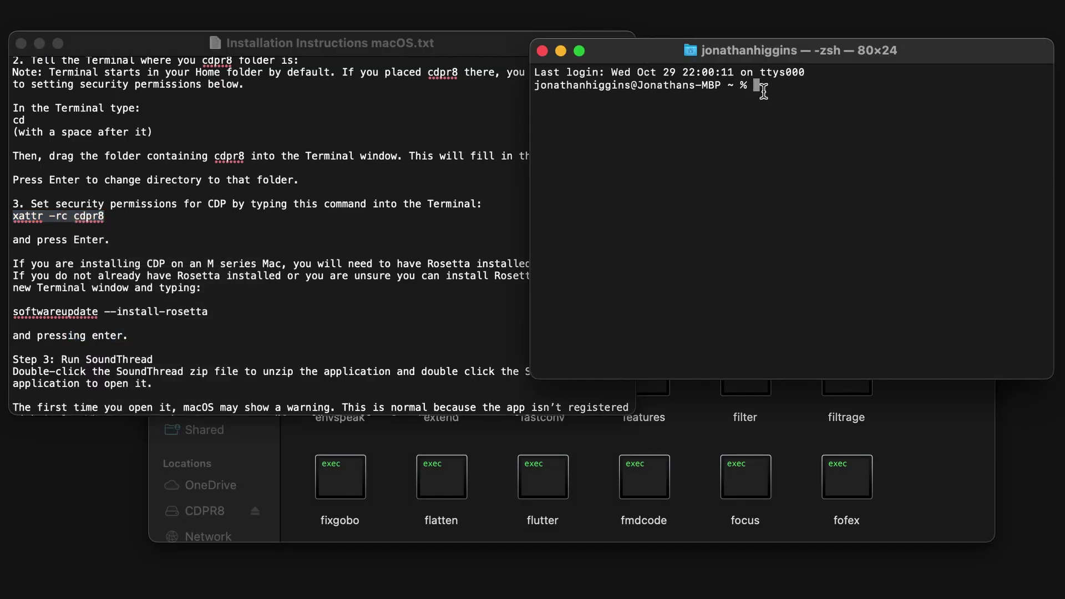
{"action": "right_click", "coordinate": [763, 91]}
{"action": "left_click", "coordinate": [782, 116]}
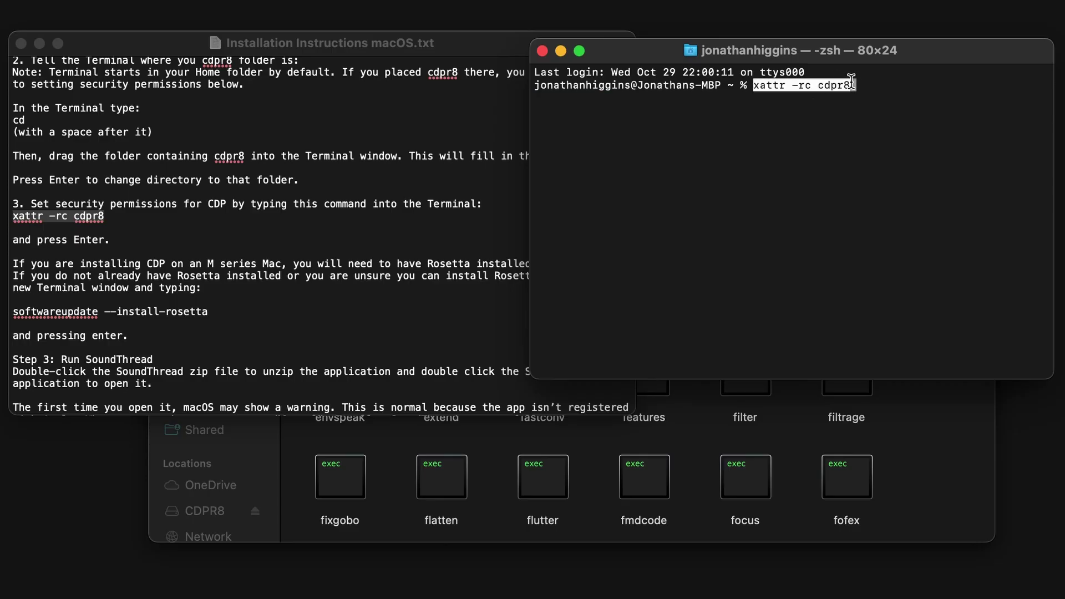
{"action": "key", "text": "Right"}
{"action": "key", "text": "Return"}
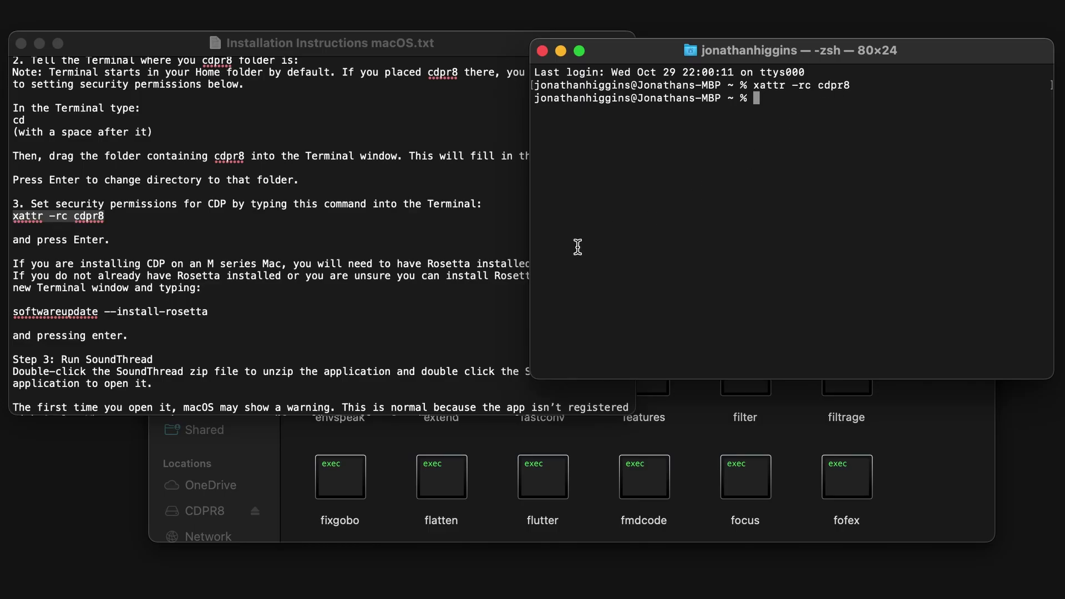
{"action": "left_click", "coordinate": [212, 309]}
Step: Highlight the optional softwareupdate --install-rosetta line, then bring the _cdprogs Finder window forward
{"action": "left_click_drag", "start_coordinate": [212, 309], "coordinate": [15, 308]}
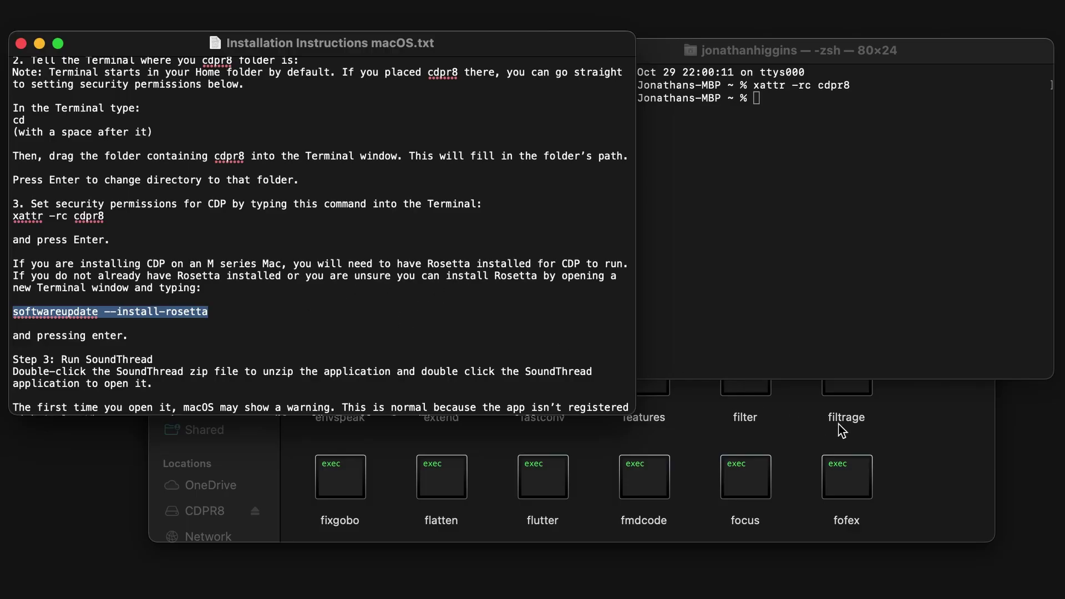
{"action": "left_click", "coordinate": [926, 430]}
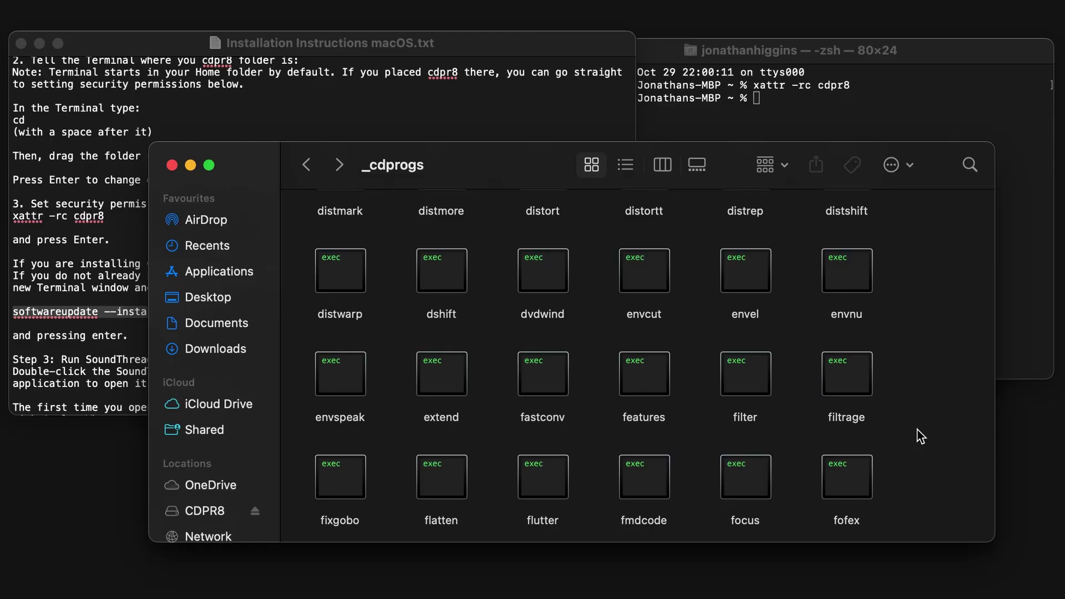
Step: Unzip the SoundThread archive in SoundThread_v0-4-0-beta_macos and launch the resulting SoundThread.app
{"action": "left_click", "coordinate": [219, 349]}
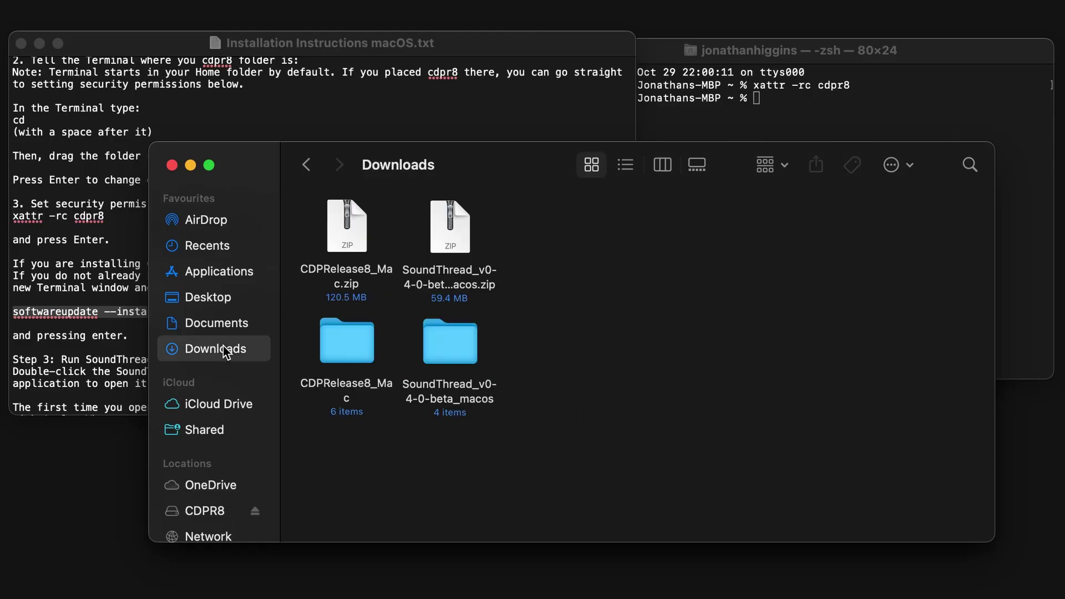
{"action": "left_click", "coordinate": [460, 338]}
{"action": "double_click", "coordinate": [461, 338]}
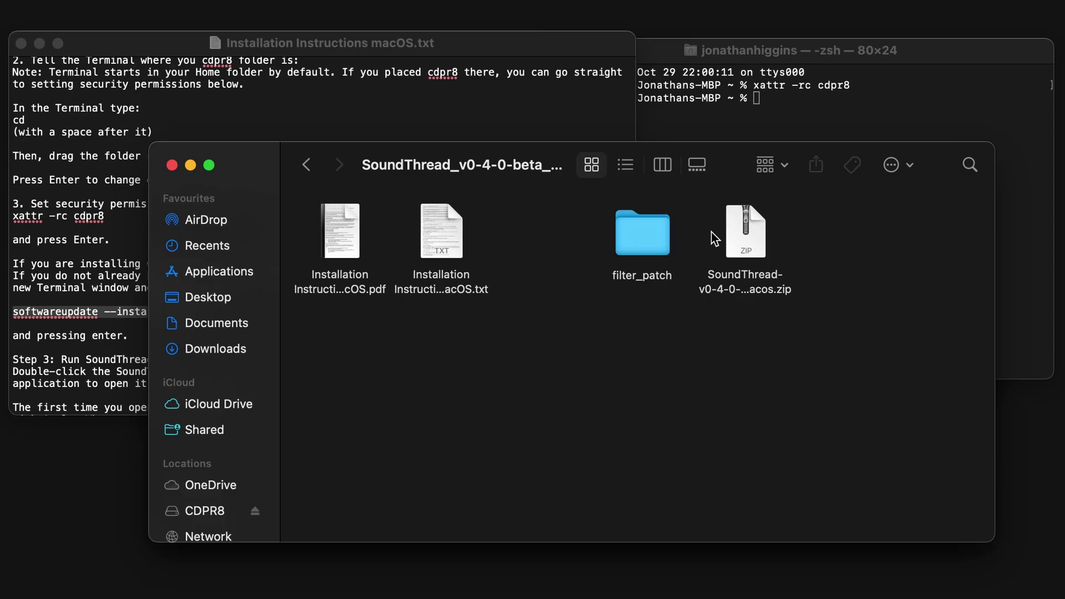
{"action": "left_click", "coordinate": [749, 227]}
{"action": "double_click", "coordinate": [749, 227]}
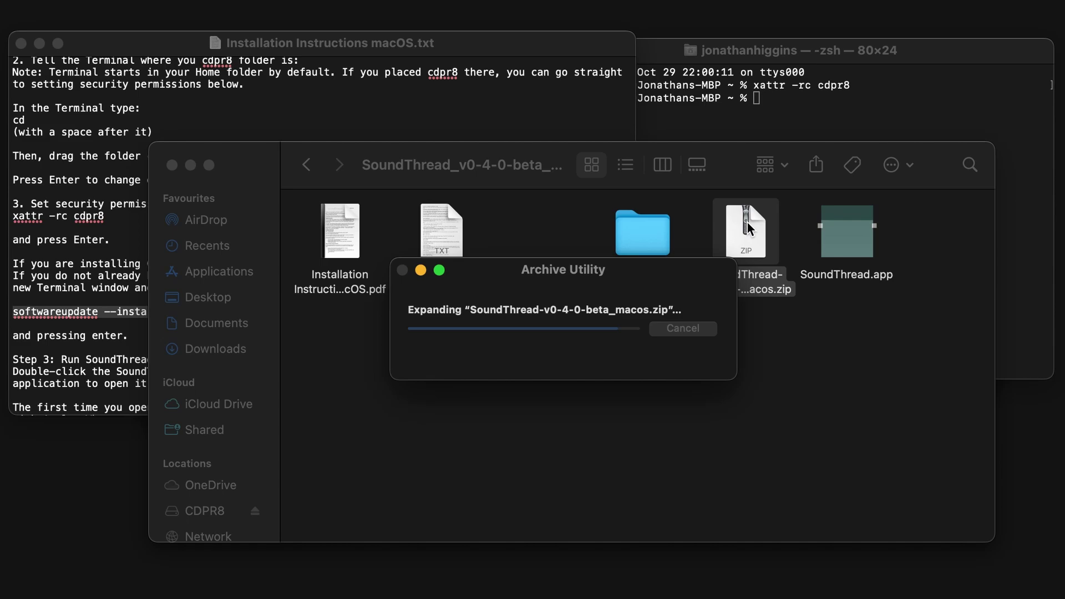
{"action": "left_click_drag", "start_coordinate": [847, 233], "coordinate": [573, 407]}
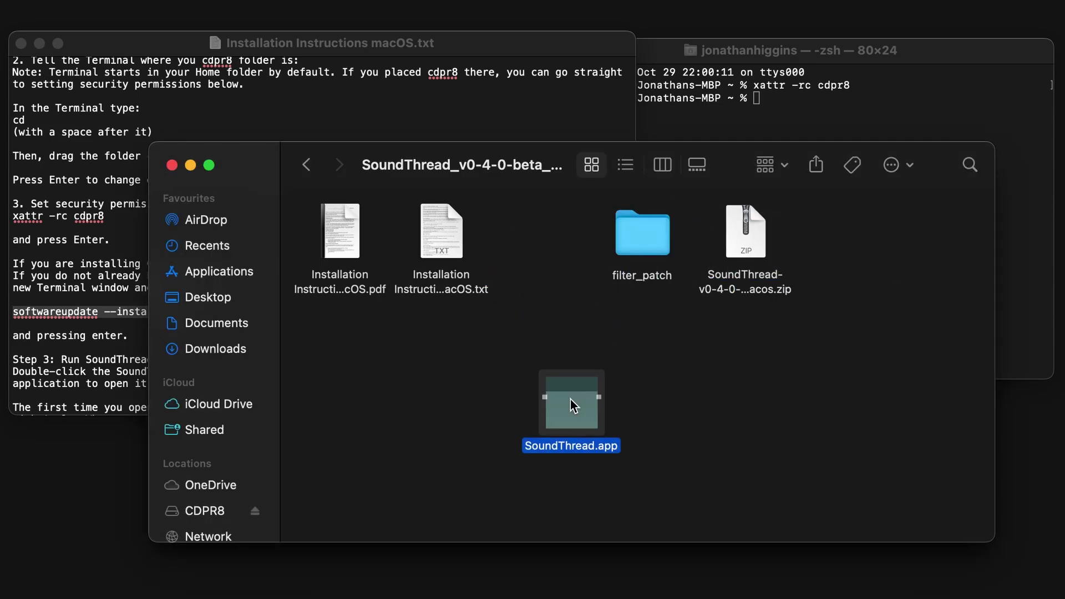
{"action": "left_click", "coordinate": [701, 374]}
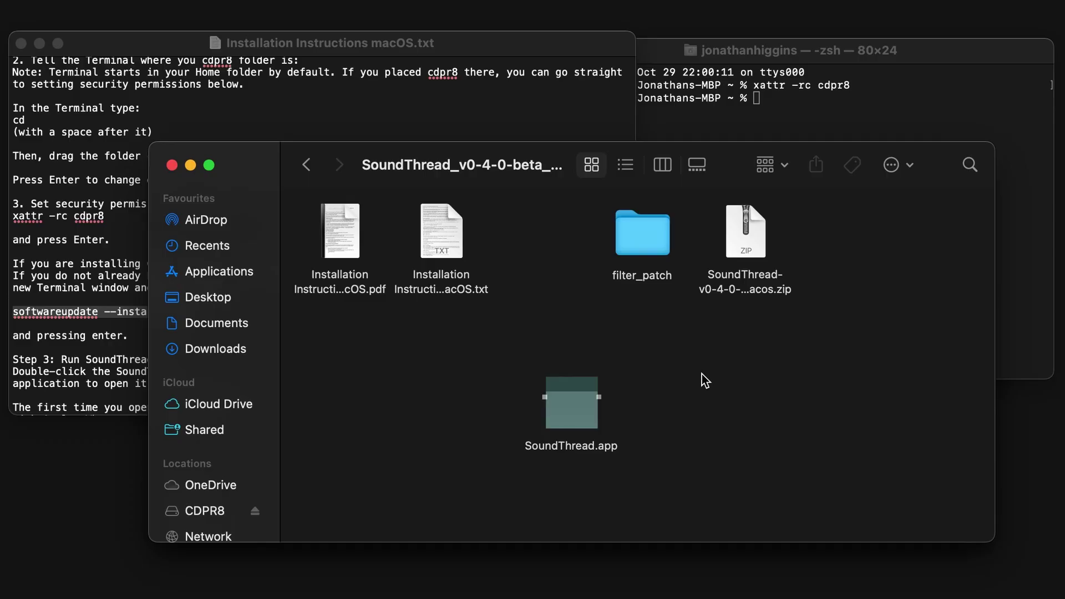
{"action": "double_click", "coordinate": [574, 397]}
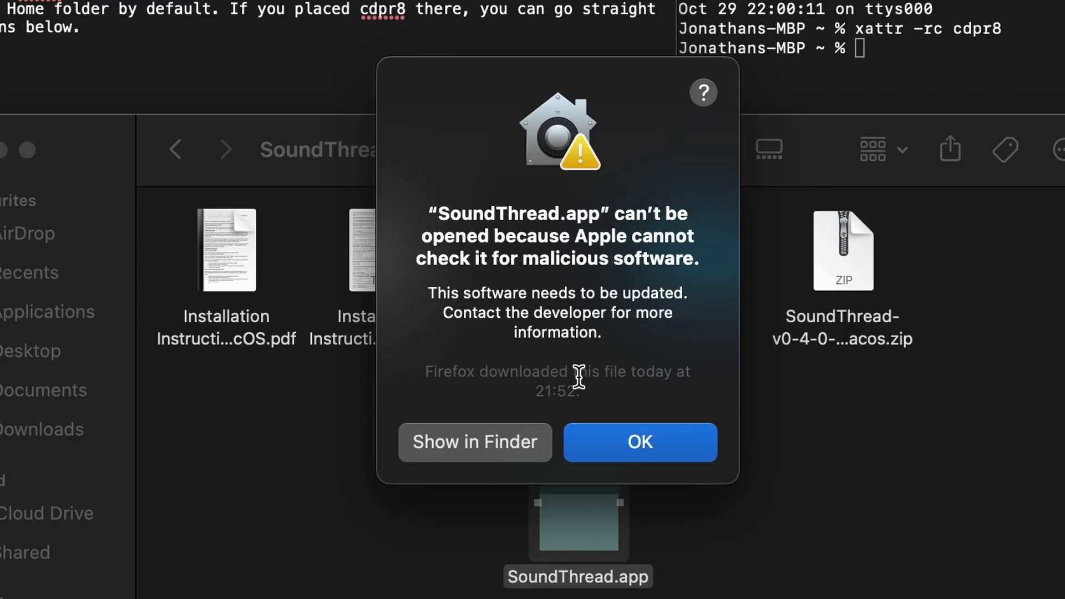
Step: Dismiss the warning, then use Security & Privacy's Open Anyway to launch SoundThread.app
{"action": "left_click", "coordinate": [638, 442]}
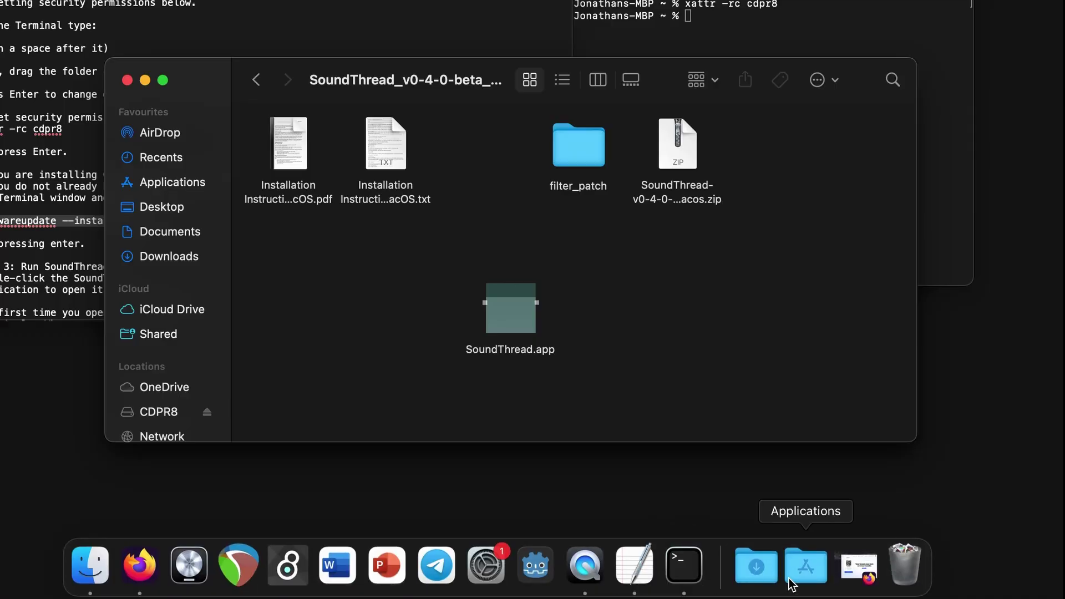
{"action": "left_click", "coordinate": [791, 582]}
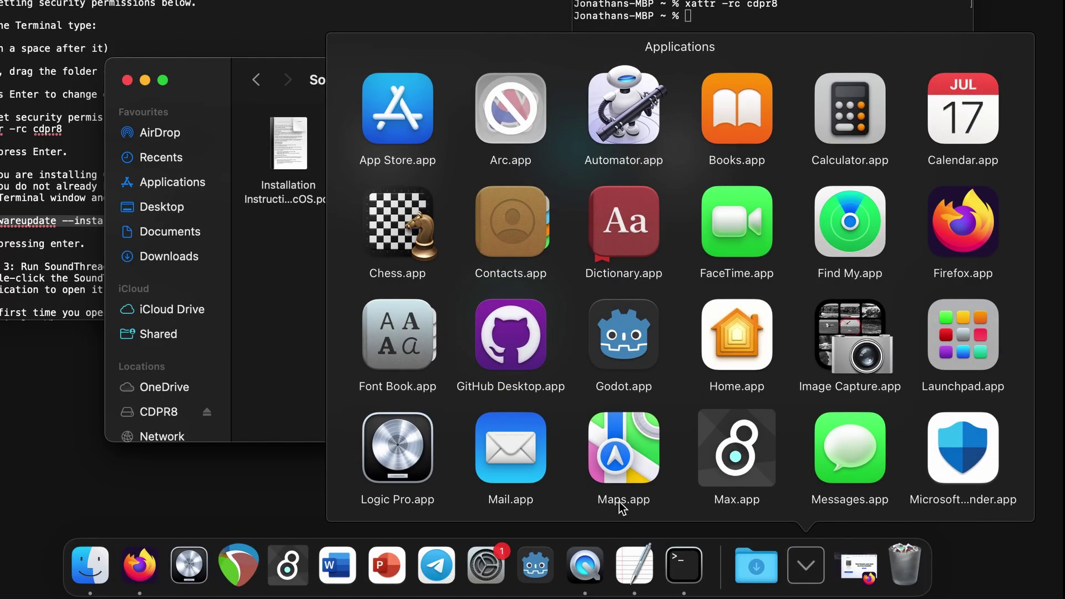
{"action": "scroll", "coordinate": [619, 502], "scroll_direction": "down", "scroll_amount": 10}
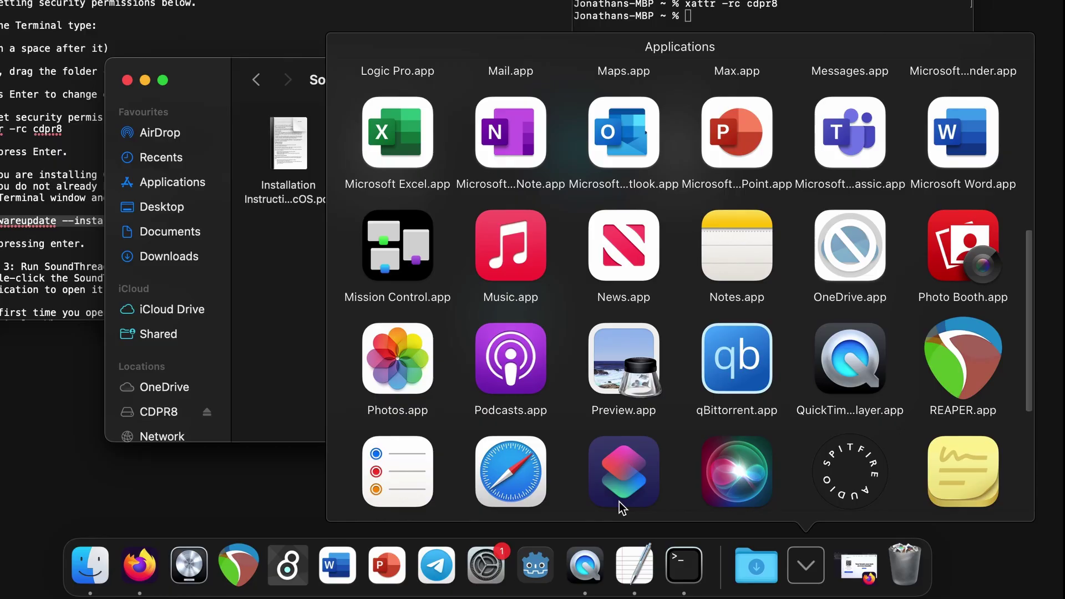
{"action": "scroll", "coordinate": [618, 501], "scroll_direction": "down", "scroll_amount": 5}
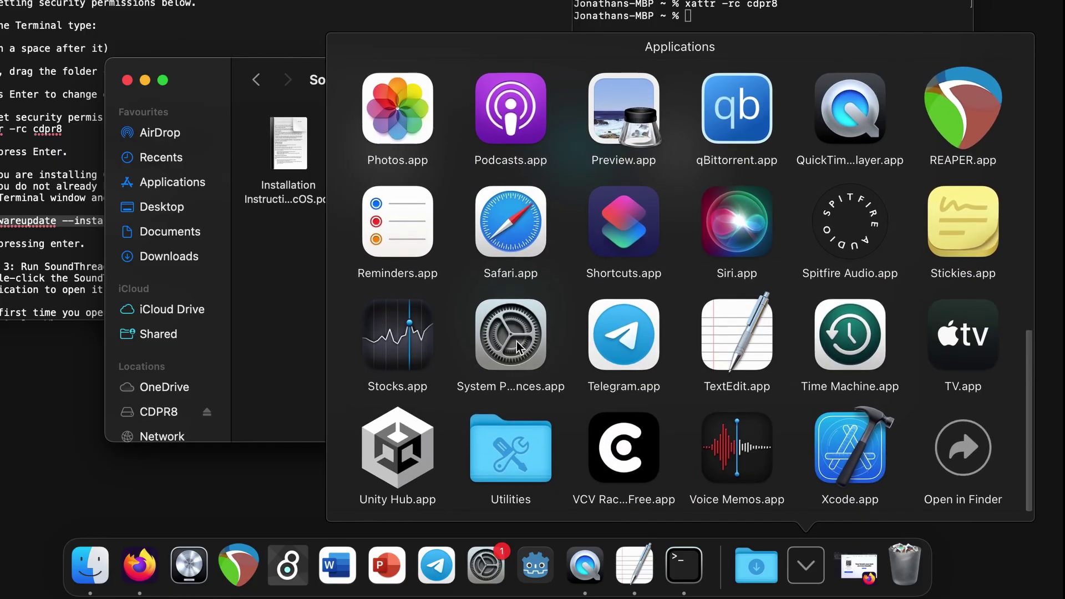
{"action": "left_click", "coordinate": [517, 343]}
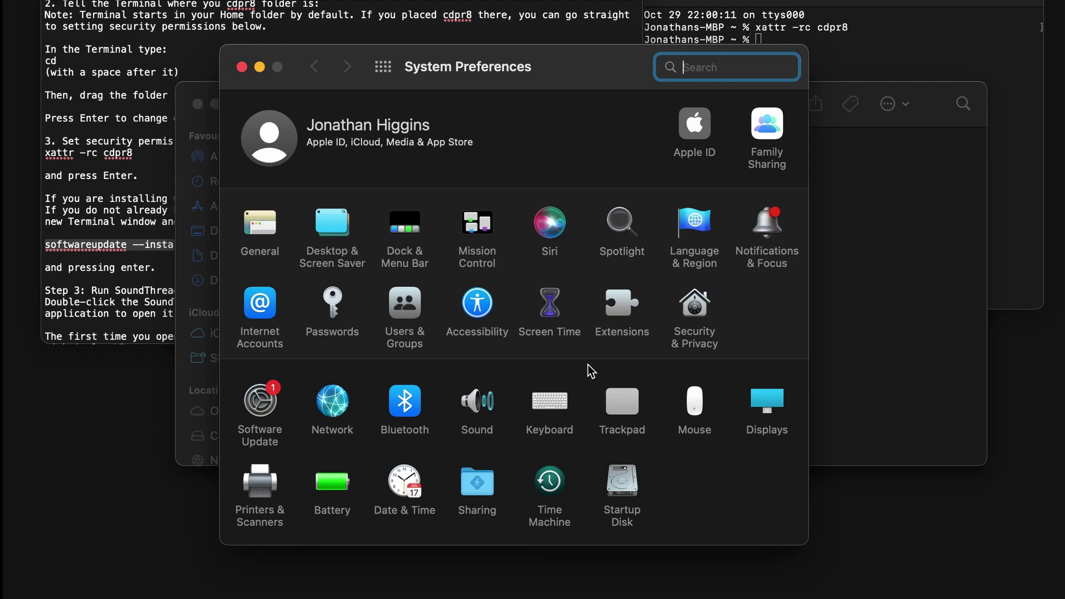
{"action": "left_click", "coordinate": [695, 315]}
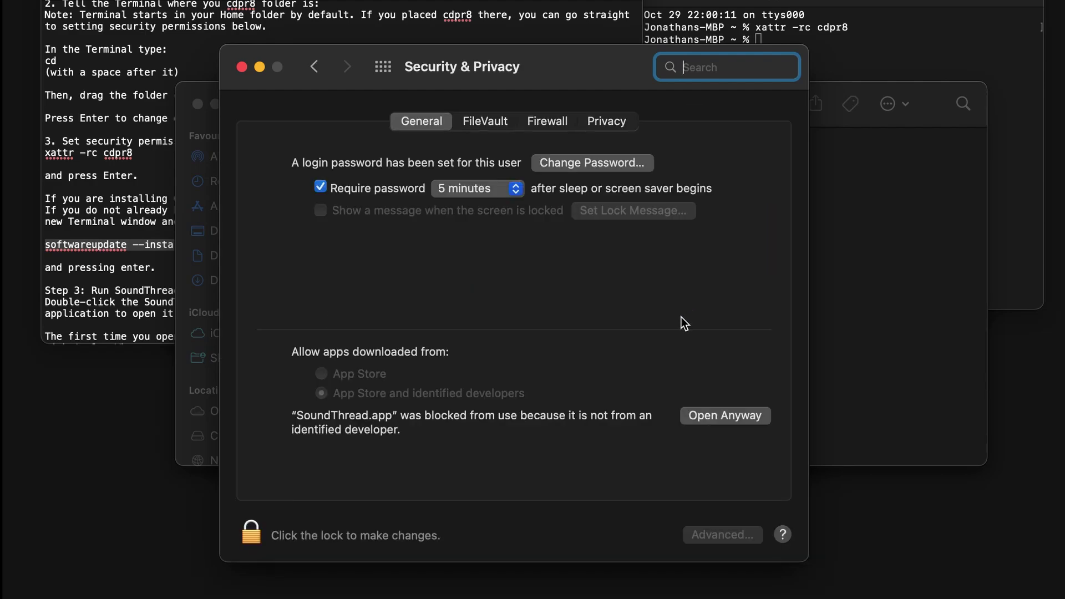
{"action": "left_click", "coordinate": [708, 417]}
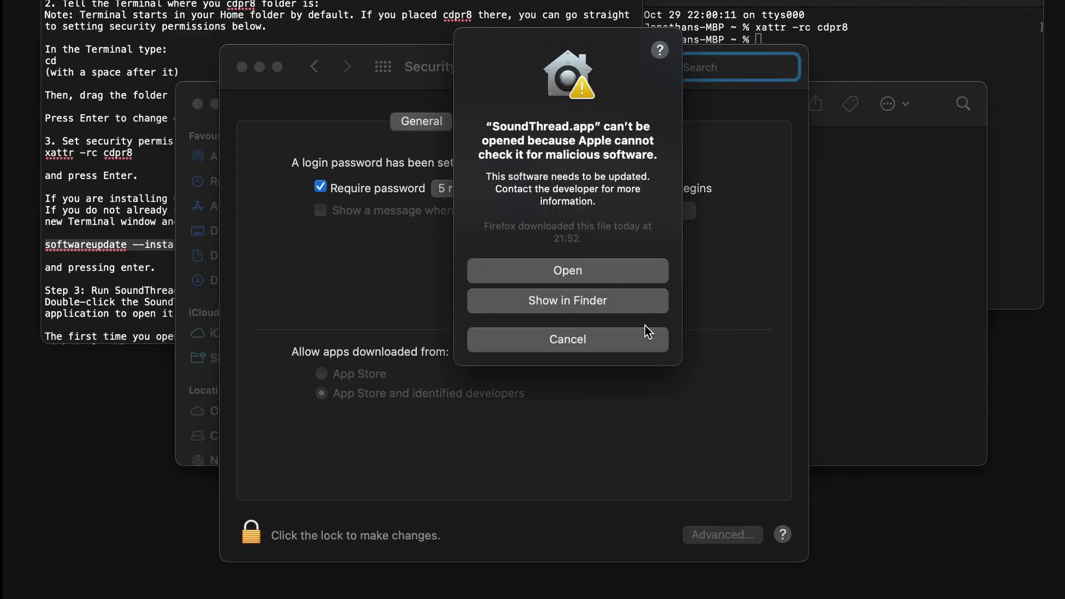
{"action": "left_click", "coordinate": [621, 271]}
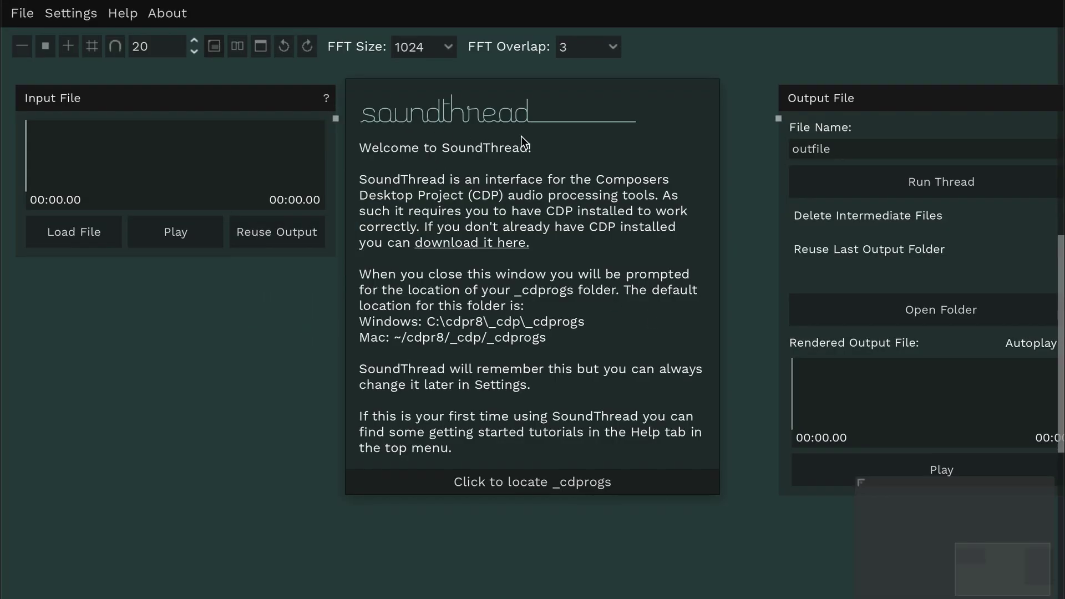
Step: Choose cdpr8 > _cdp > _cdprogs as SoundThread's CDP programs folder
{"action": "left_click", "coordinate": [568, 483]}
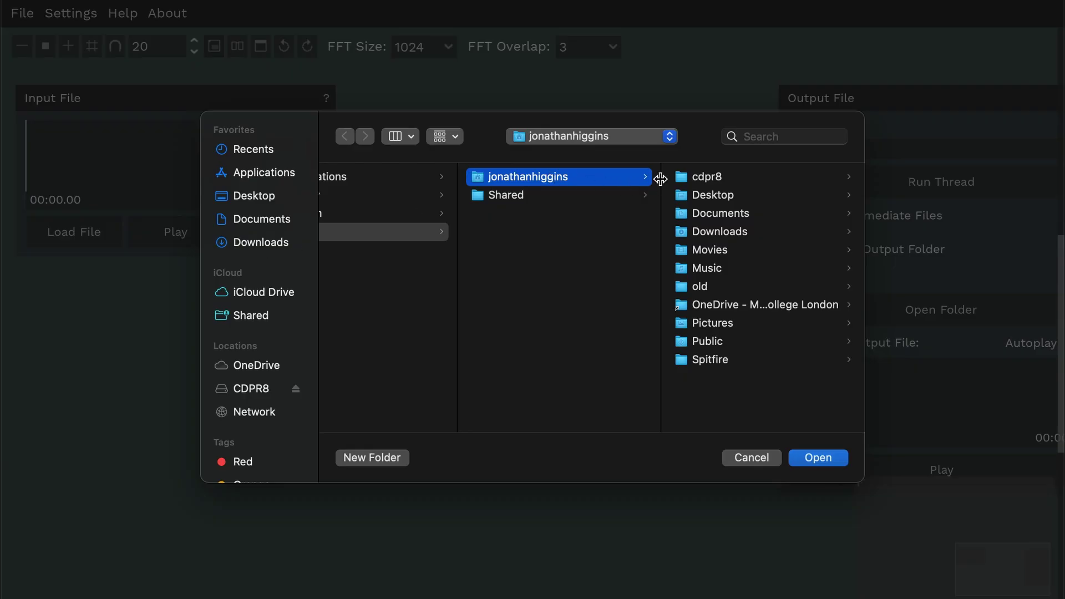
{"action": "left_click", "coordinate": [724, 175]}
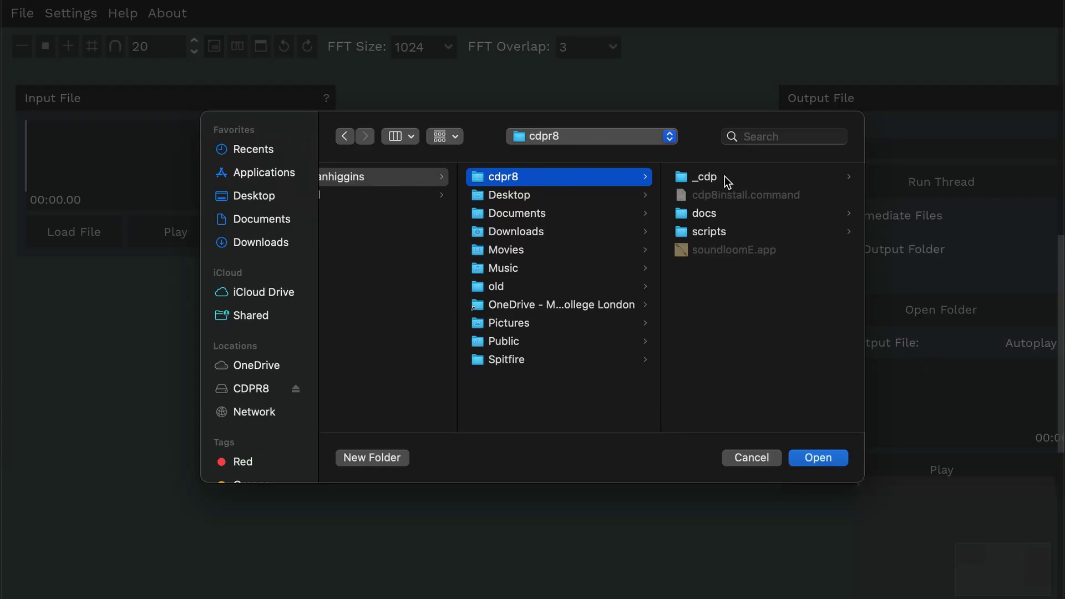
{"action": "left_click", "coordinate": [711, 178]}
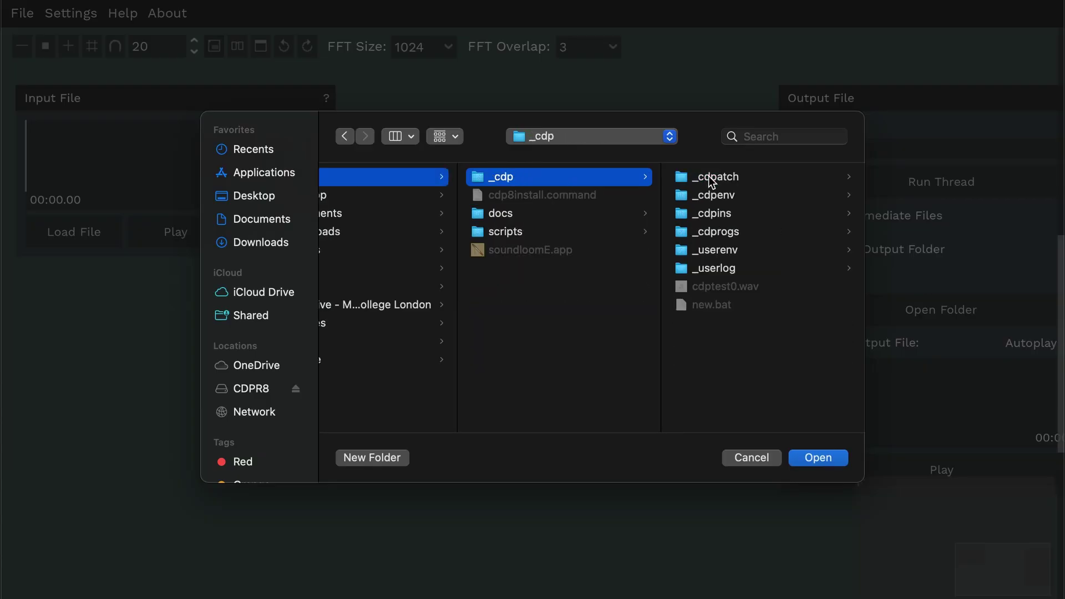
{"action": "left_click", "coordinate": [716, 233]}
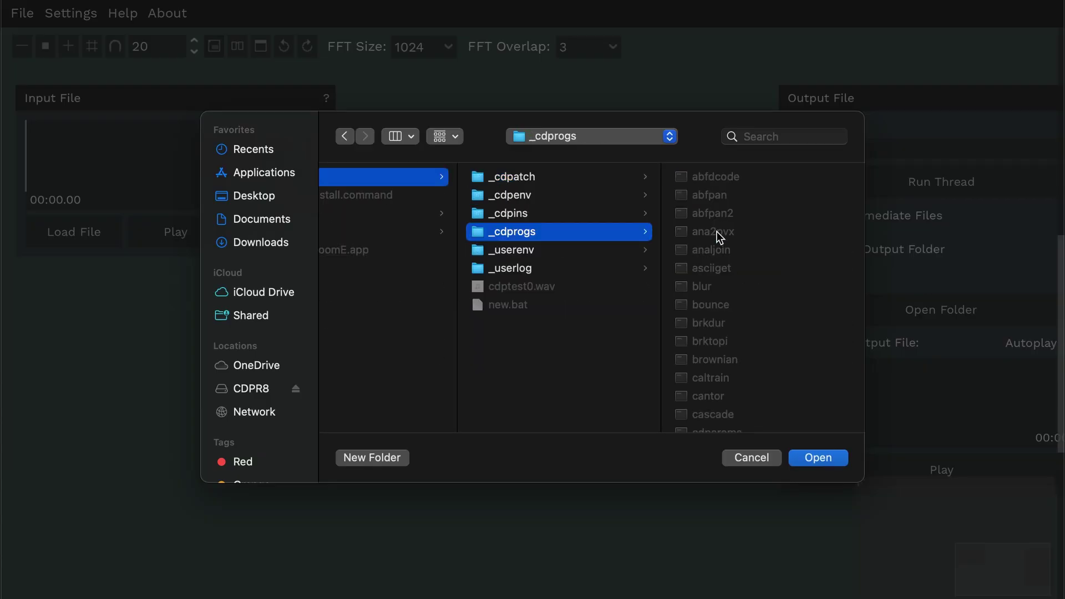
{"action": "left_click", "coordinate": [820, 460]}
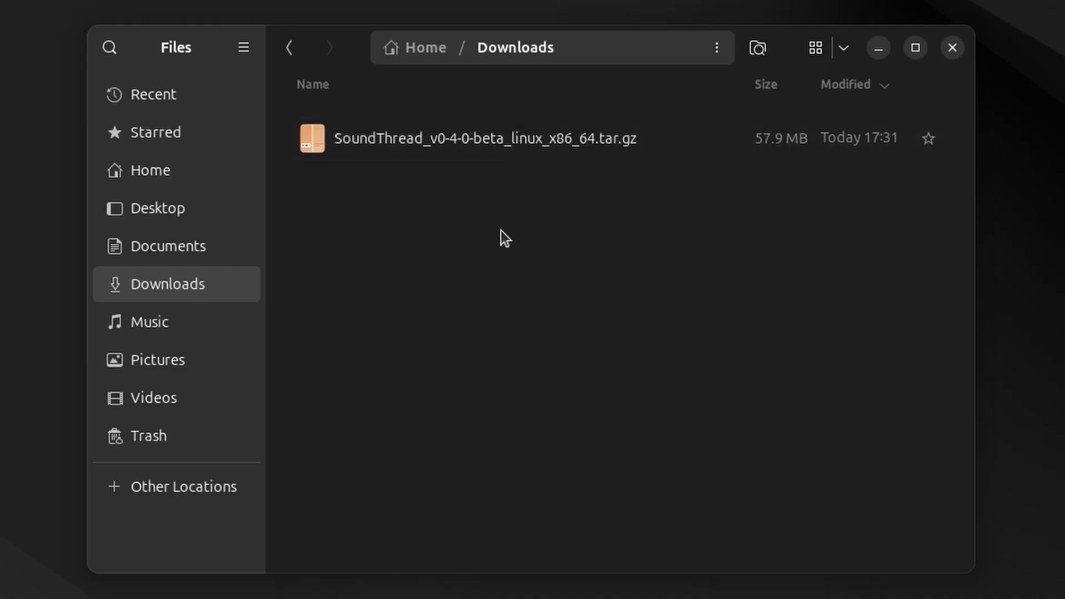
Step: Extract the linux_x86_64 archive, then cdprogs_linux.tar.gz inside it, and select SoundThread.x86_64
{"action": "left_click", "coordinate": [434, 140]}
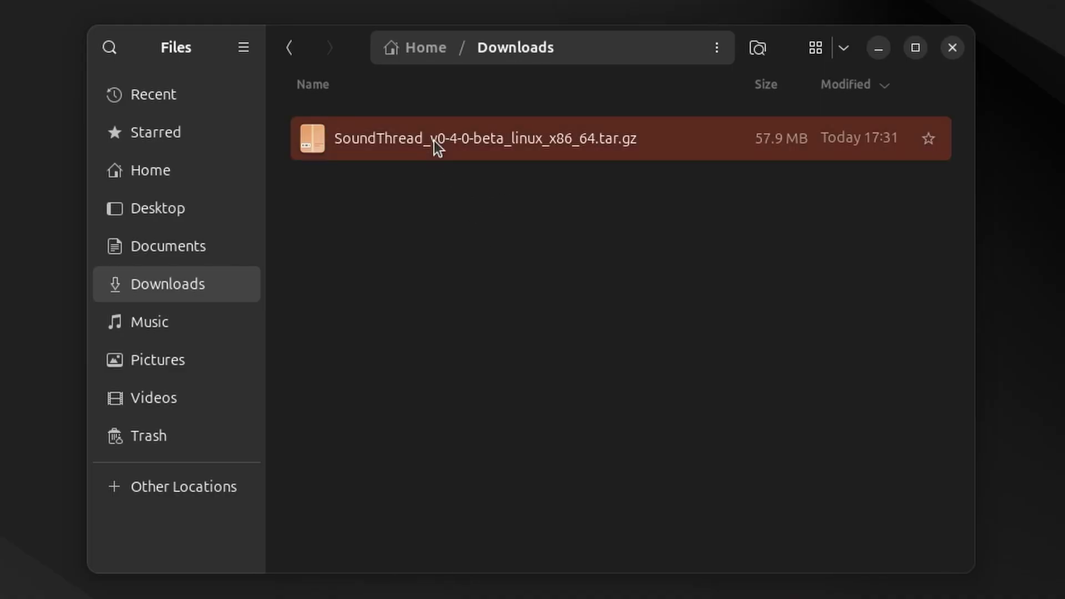
{"action": "double_click", "coordinate": [433, 141]}
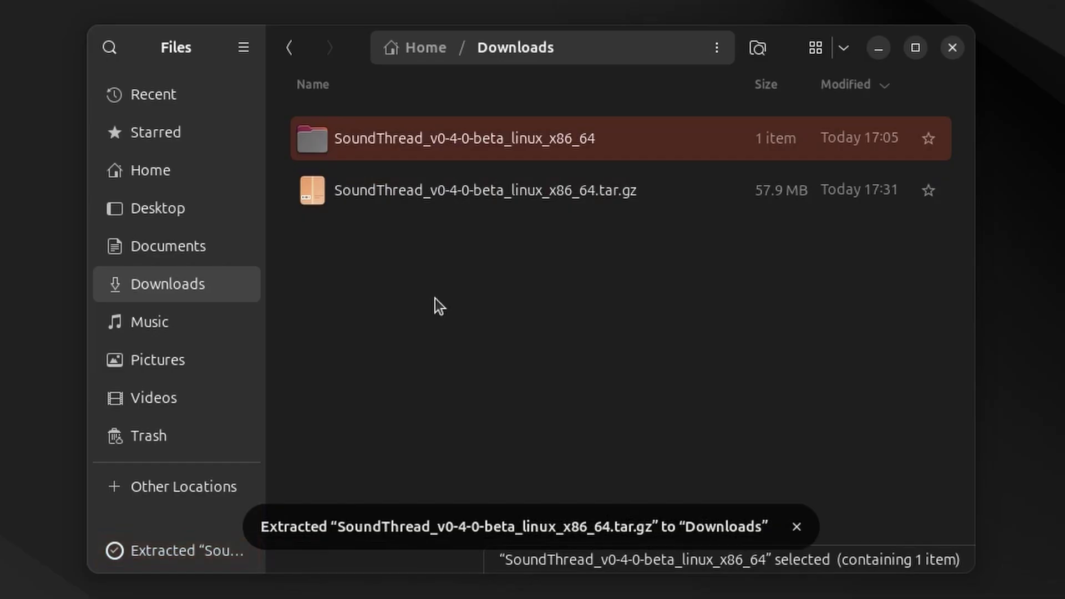
{"action": "double_click", "coordinate": [418, 137]}
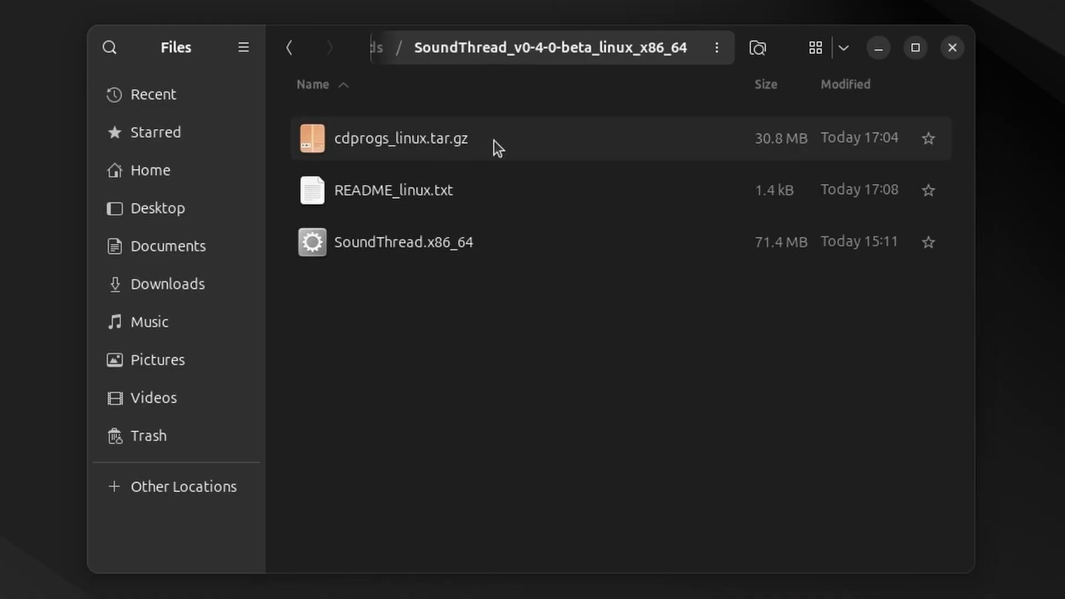
{"action": "double_click", "coordinate": [351, 137]}
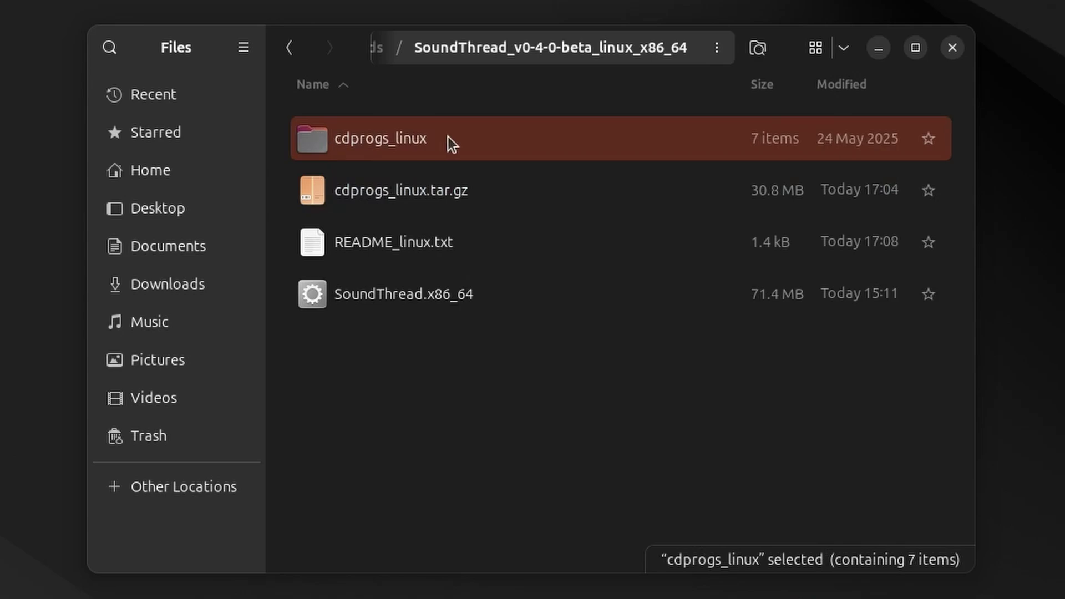
{"action": "double_click", "coordinate": [448, 138]}
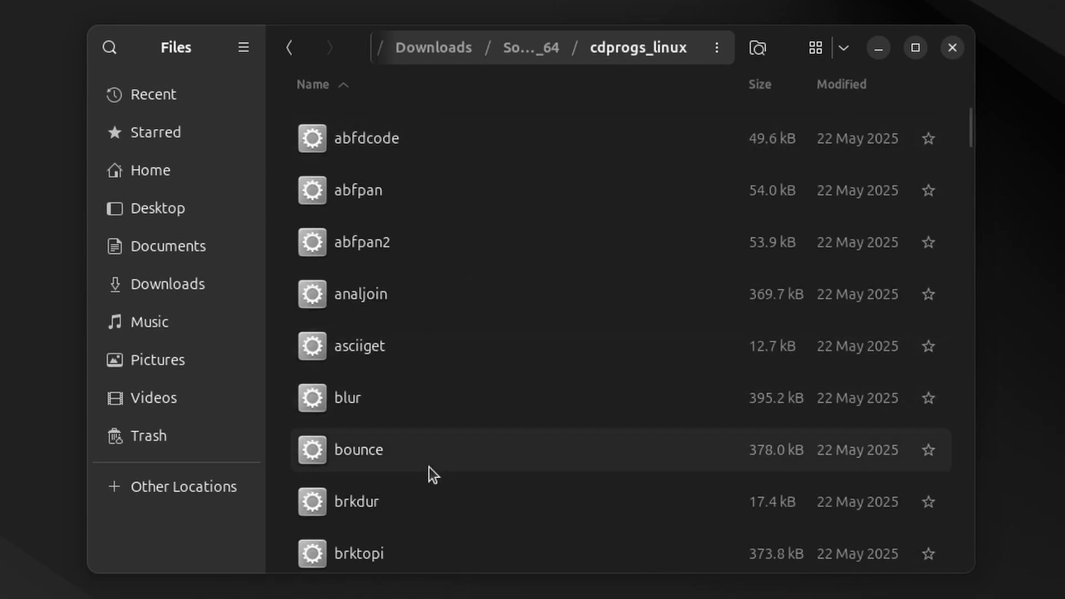
{"action": "left_click", "coordinate": [289, 51]}
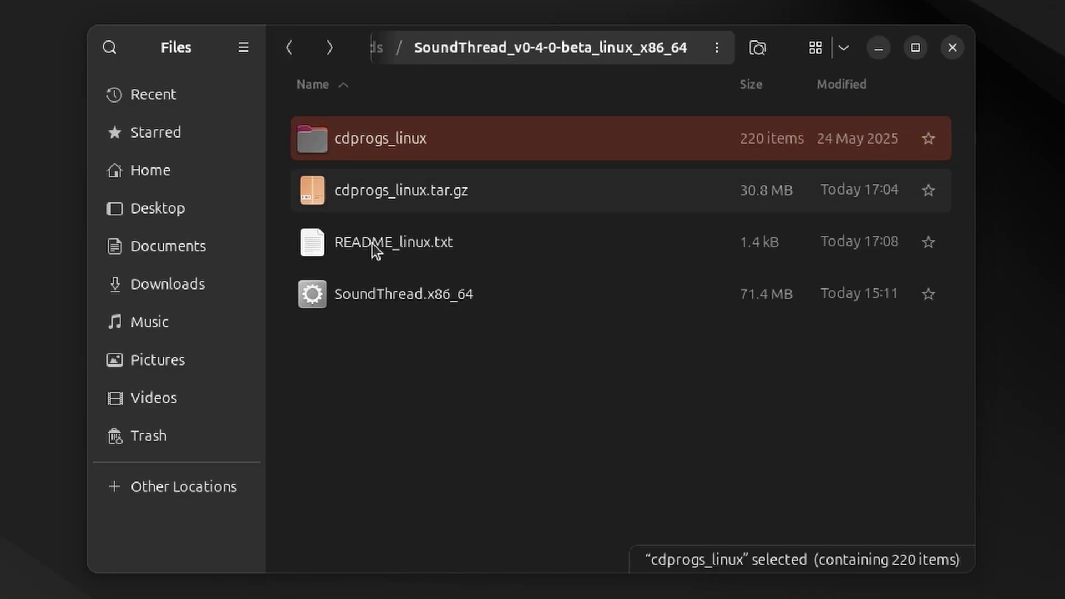
{"action": "left_click", "coordinate": [466, 302]}
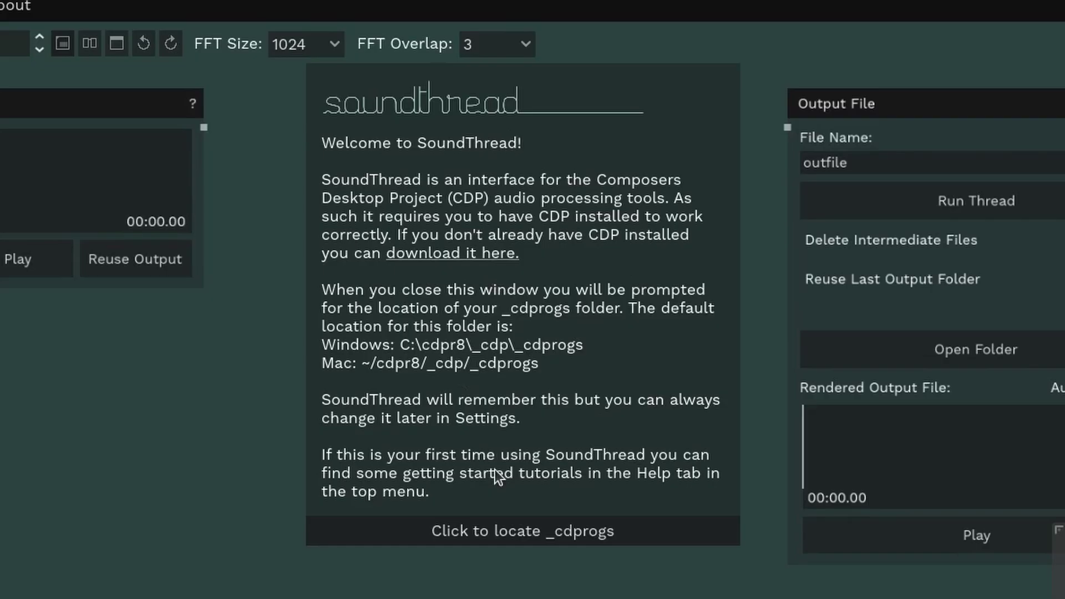
Step: Select Downloads/SoundThread_v0-4-0-beta_linux_x86_64/cdprogs_linux as SoundThread's CDP programs folder
{"action": "left_click", "coordinate": [504, 531]}
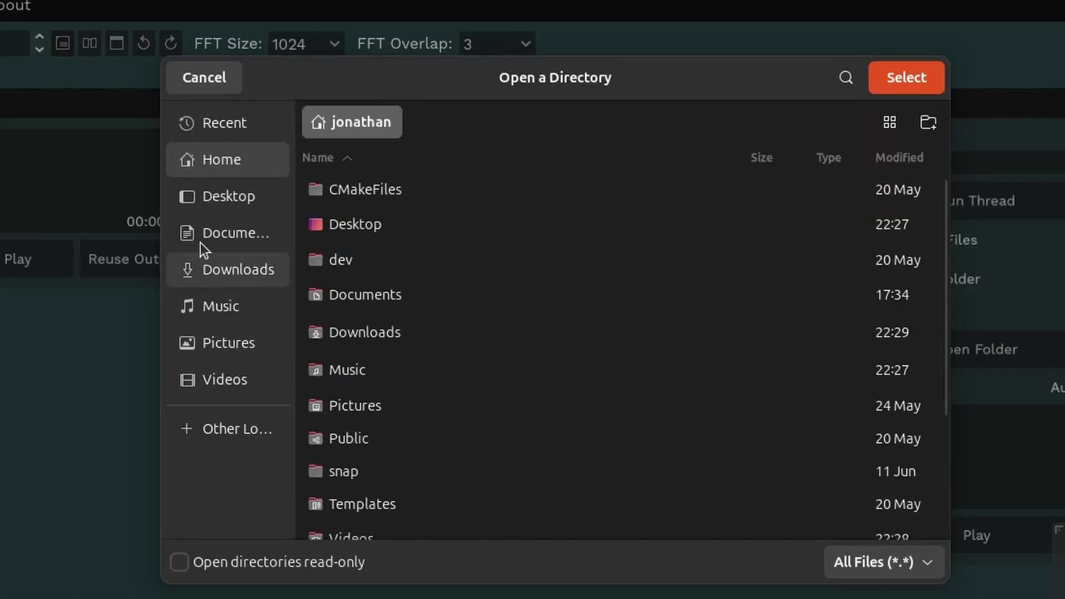
{"action": "left_click", "coordinate": [230, 281]}
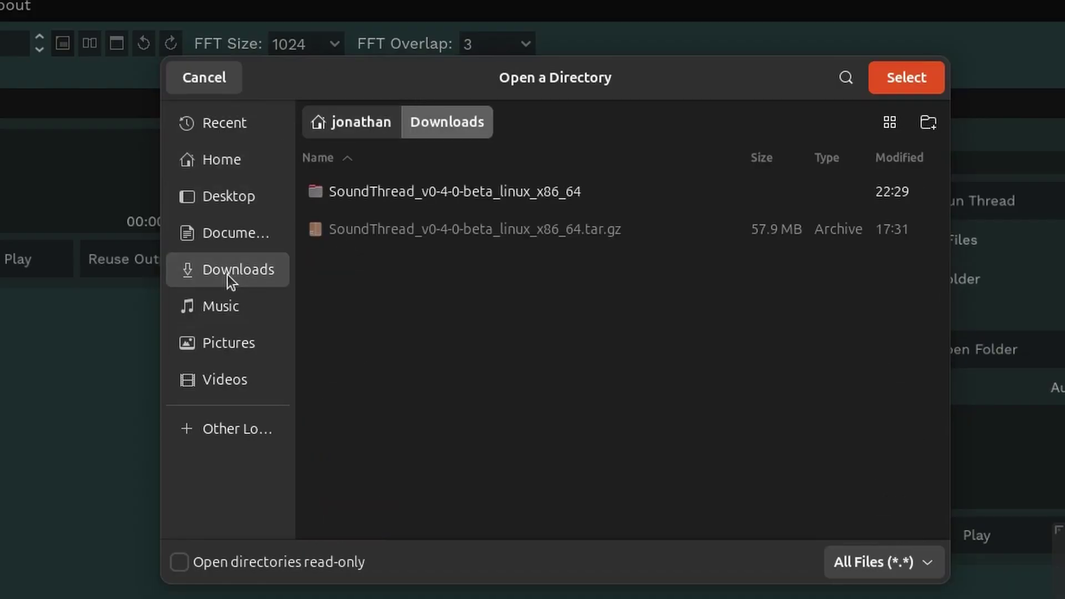
{"action": "double_click", "coordinate": [411, 195]}
{"action": "left_click", "coordinate": [389, 189]}
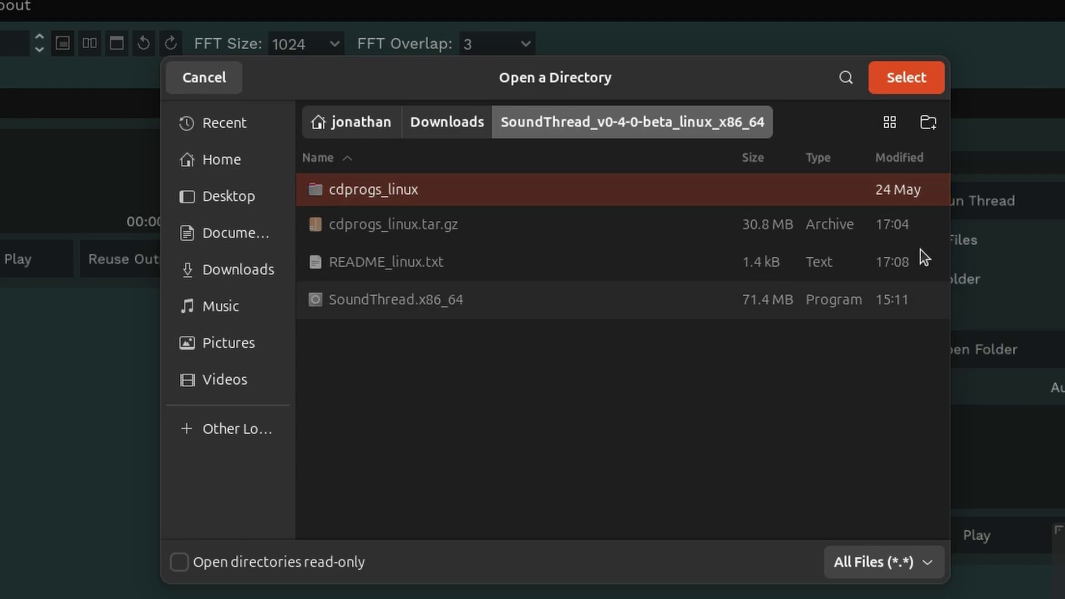
{"action": "left_click", "coordinate": [919, 81]}
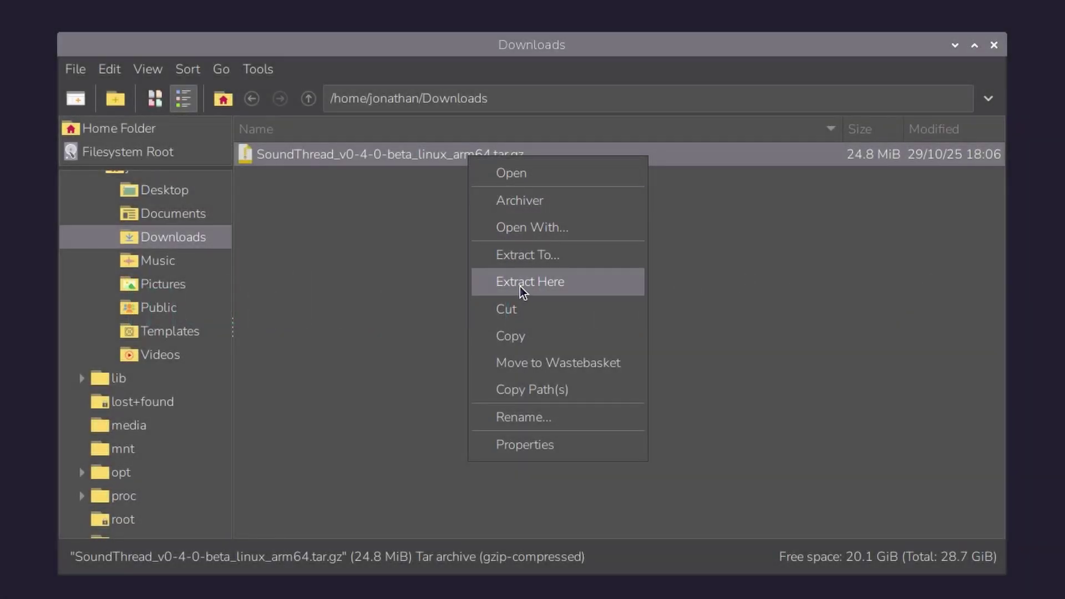
Step: Extract the arm64 archive here and open README_linux_arm64.txt from the extracted folder
{"action": "left_click", "coordinate": [521, 289]}
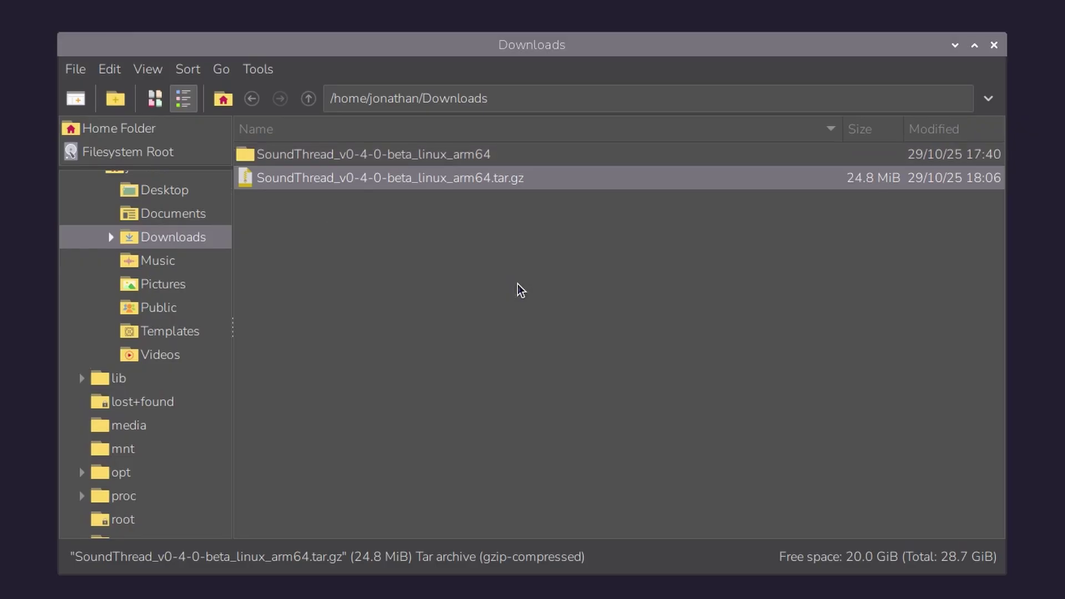
{"action": "double_click", "coordinate": [432, 156]}
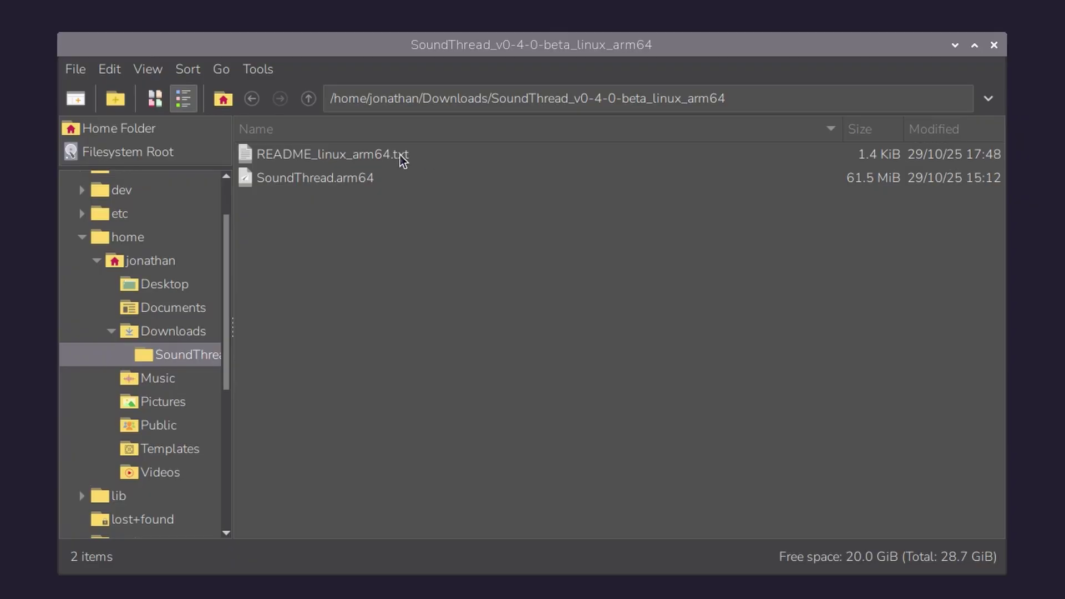
{"action": "double_click", "coordinate": [338, 155]}
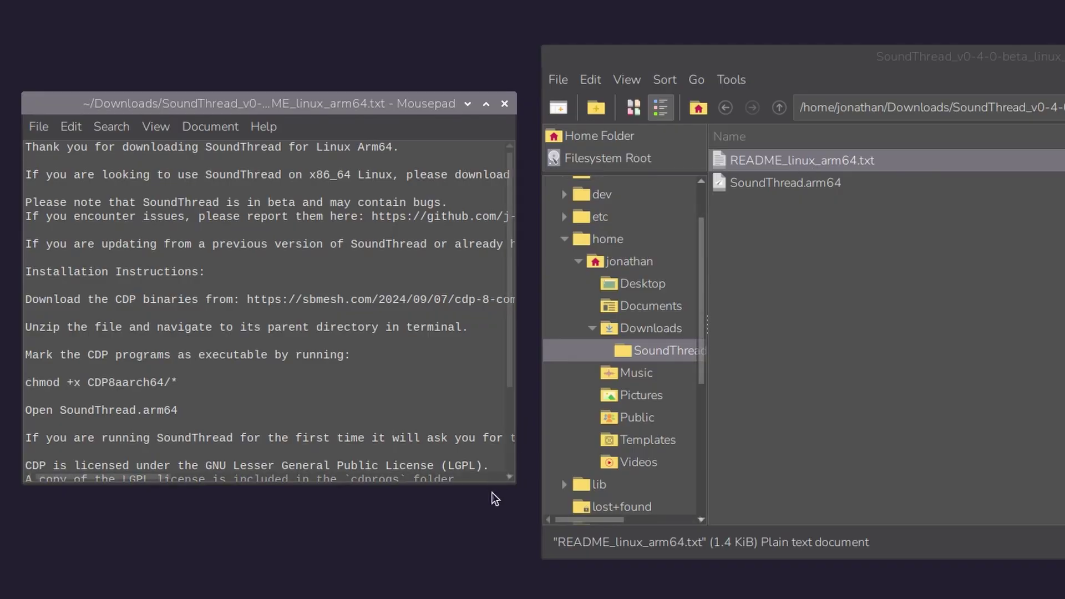
Step: Enlarge the Mousepad window and copy the CDP binaries download link
{"action": "left_click_drag", "start_coordinate": [514, 483], "coordinate": [865, 597]}
{"action": "left_click_drag", "start_coordinate": [835, 299], "coordinate": [246, 299]}
{"action": "right_click", "coordinate": [261, 303]}
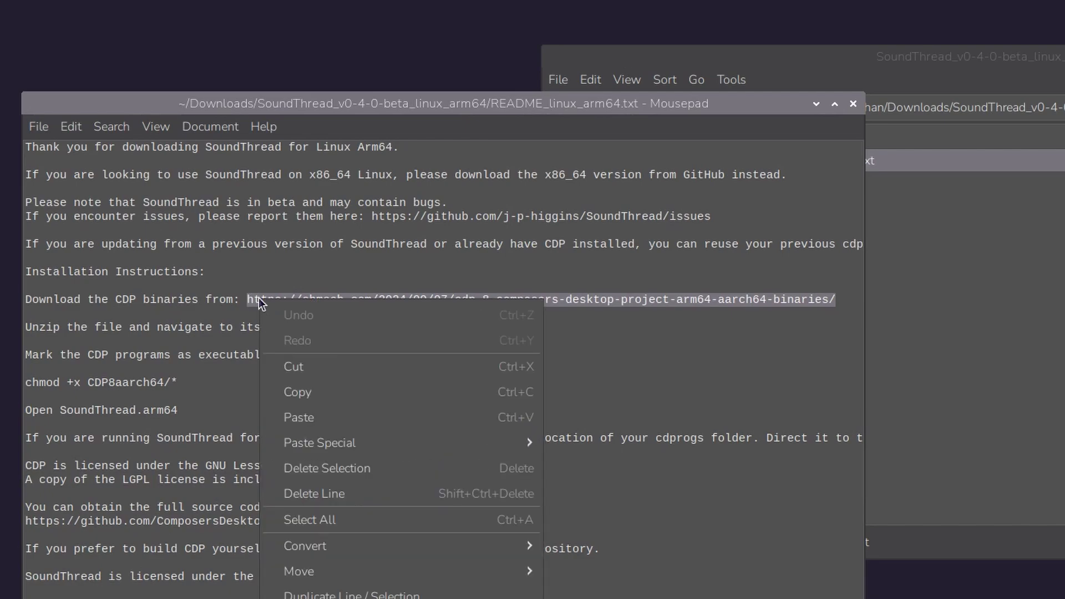
{"action": "left_click", "coordinate": [308, 390]}
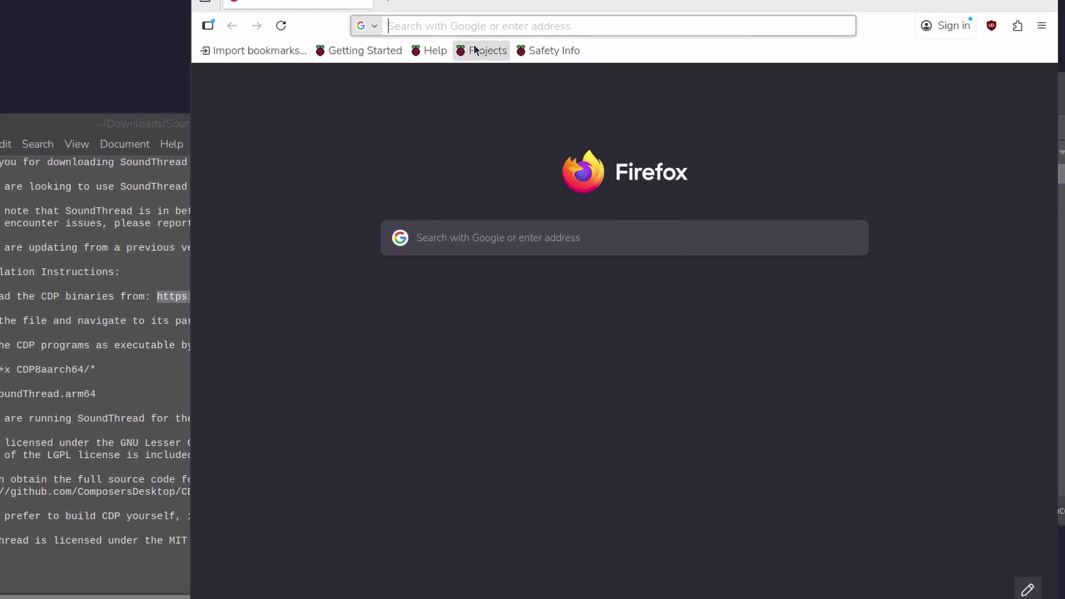
Step: Download CDP8aarch64.zip (27.1 MB) from the pasted ARM64 CDP binaries link, then minimise Firefox
{"action": "left_click", "coordinate": [473, 20]}
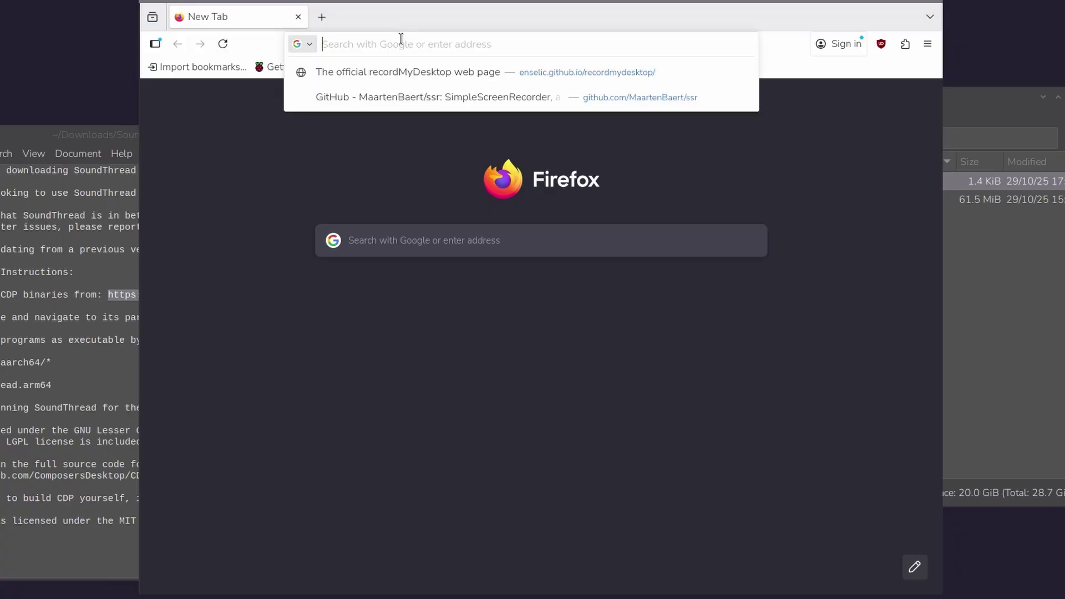
{"action": "key", "text": "ctrl+v"}
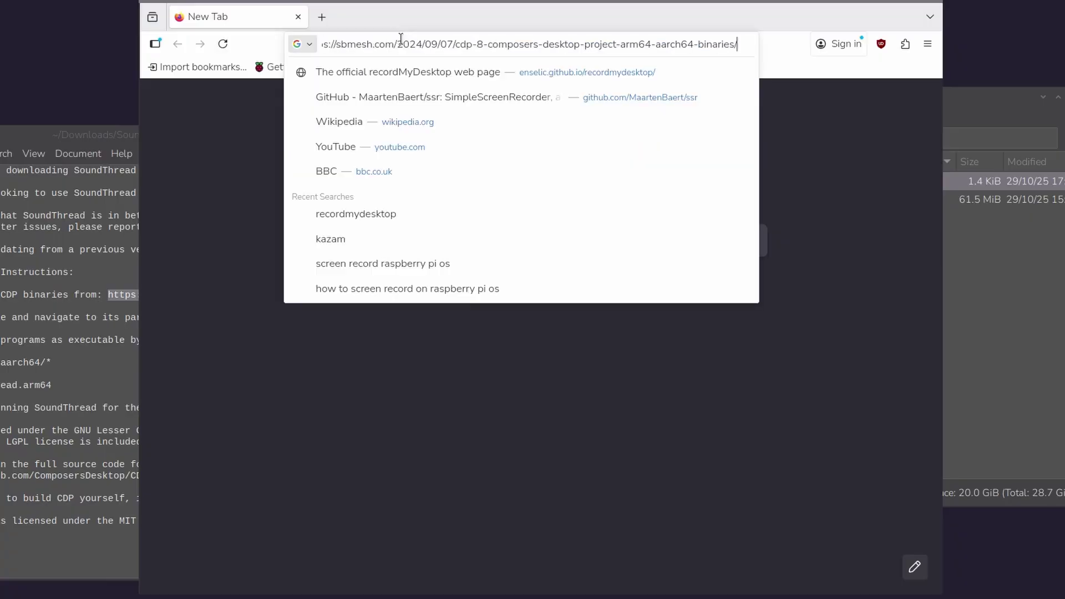
{"action": "key", "text": "Return"}
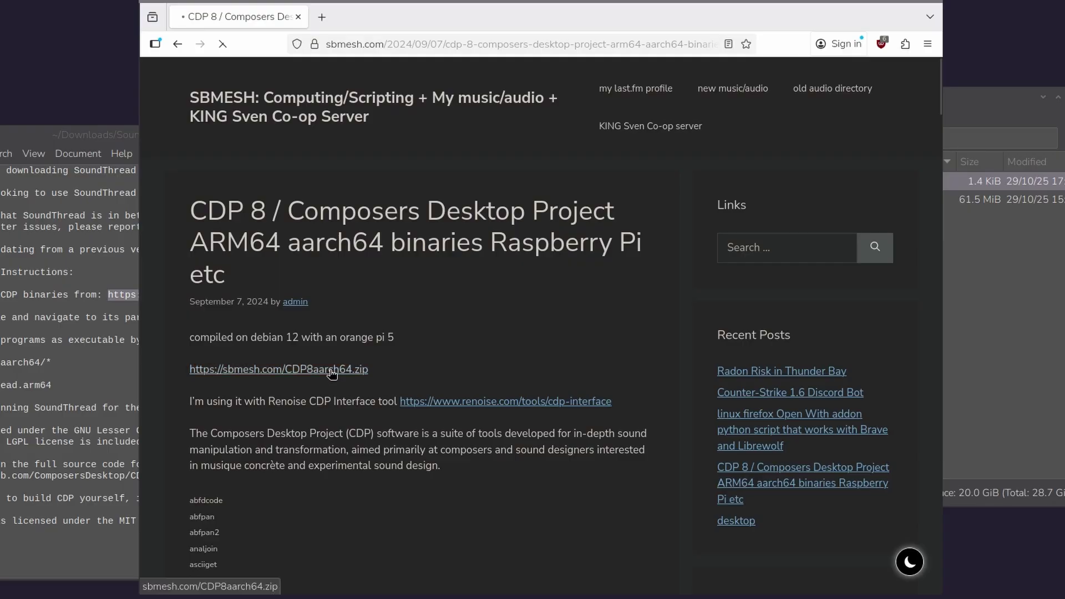
{"action": "left_click", "coordinate": [332, 372]}
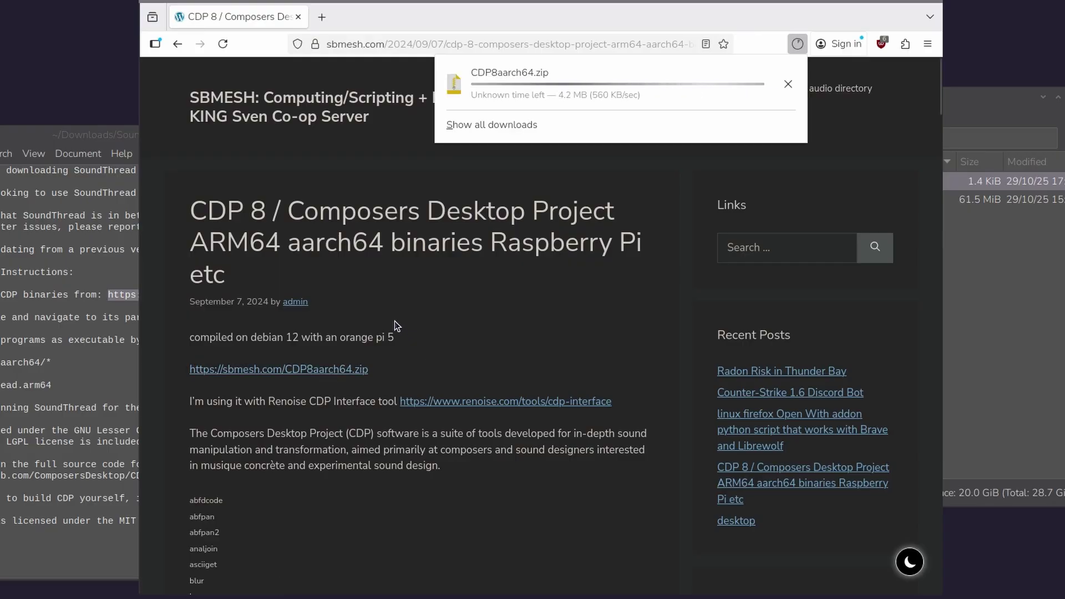
{"action": "left_click", "coordinate": [796, 45]}
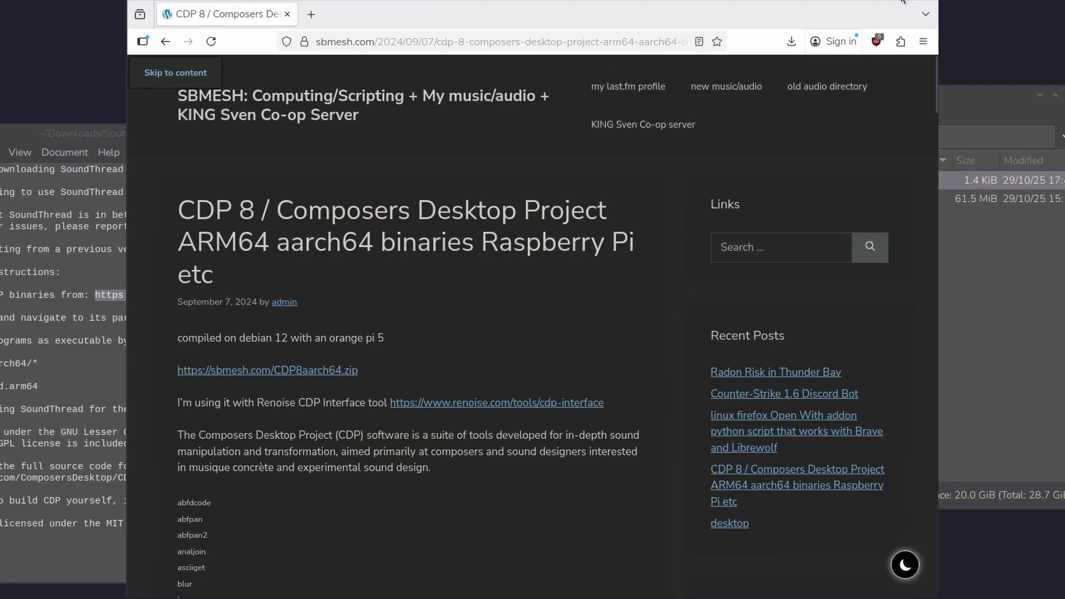
{"action": "left_click", "coordinate": [902, 1]}
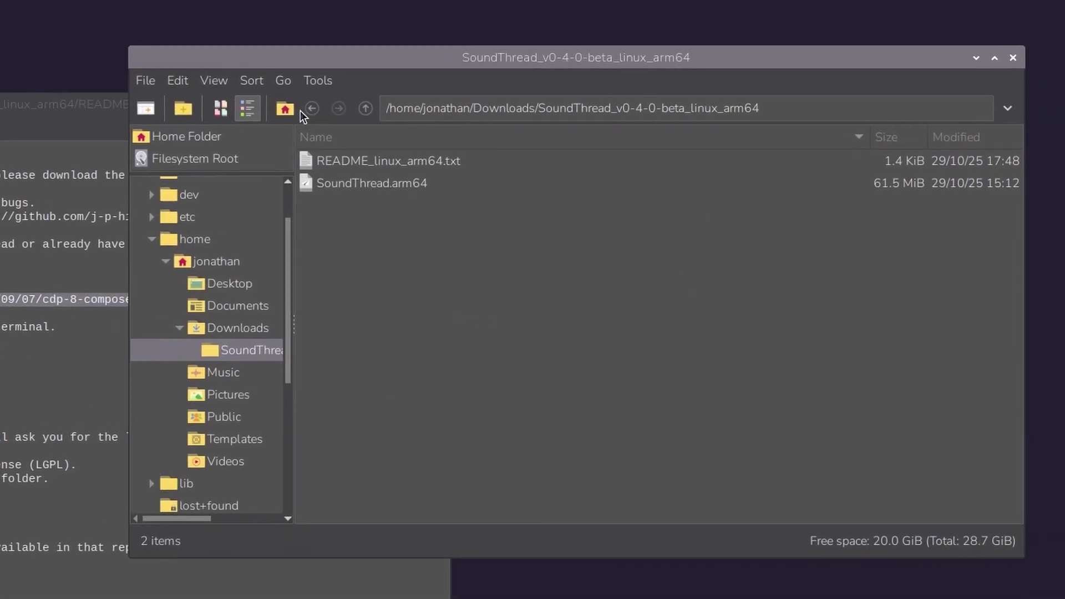
Step: Extract CDP8aarch64.zip into Downloads and check the new CDP8aarch64 folder's 223 programs
{"action": "left_click", "coordinate": [311, 108]}
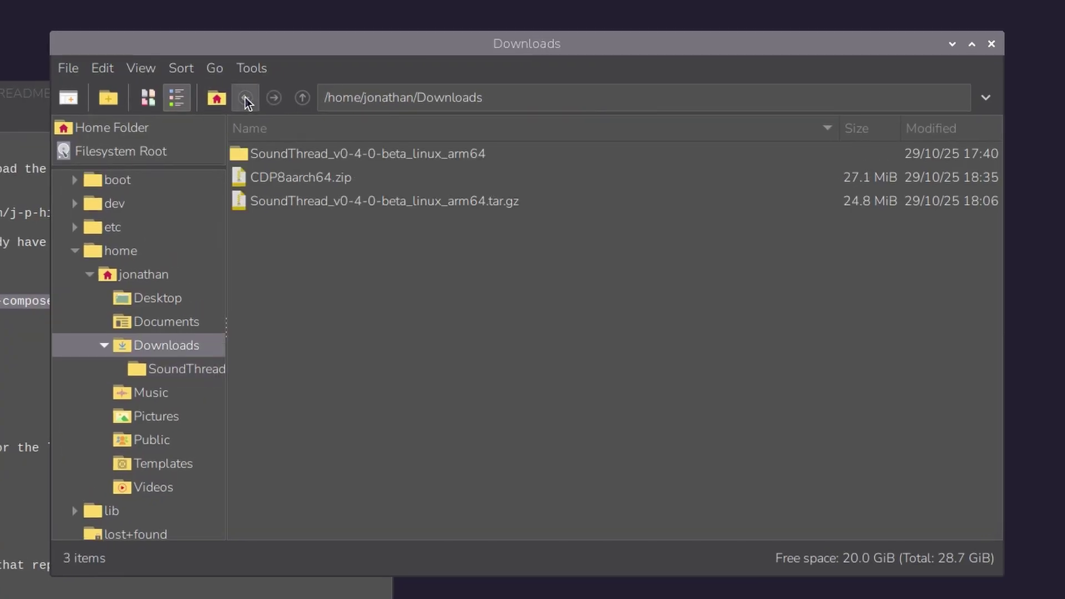
{"action": "left_click", "coordinate": [306, 182]}
{"action": "right_click", "coordinate": [306, 181]}
{"action": "left_click", "coordinate": [355, 273]}
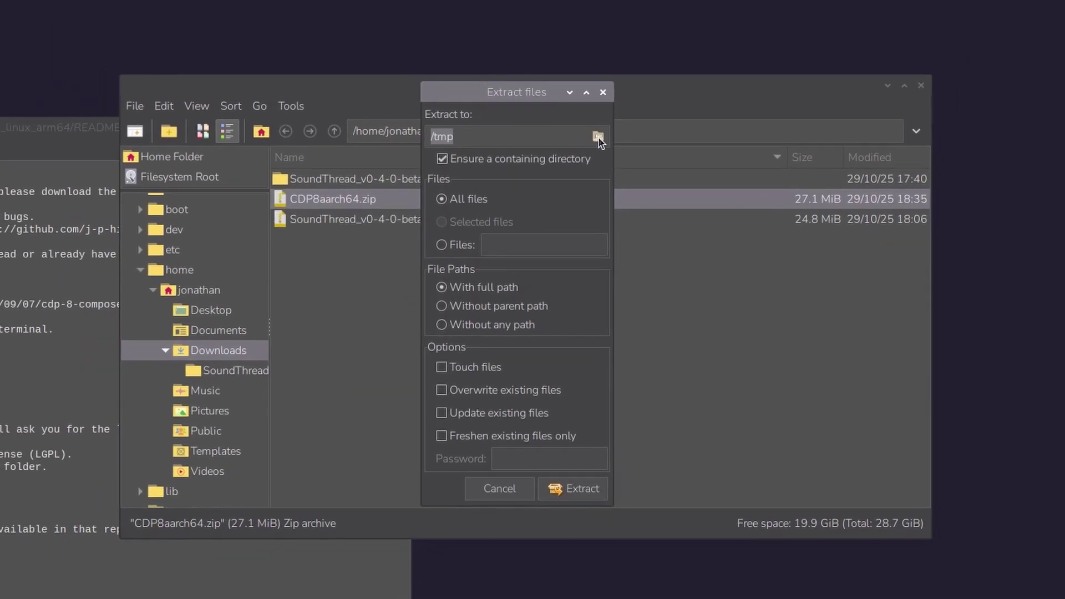
{"action": "left_click", "coordinate": [601, 129]}
{"action": "left_click", "coordinate": [167, 111]}
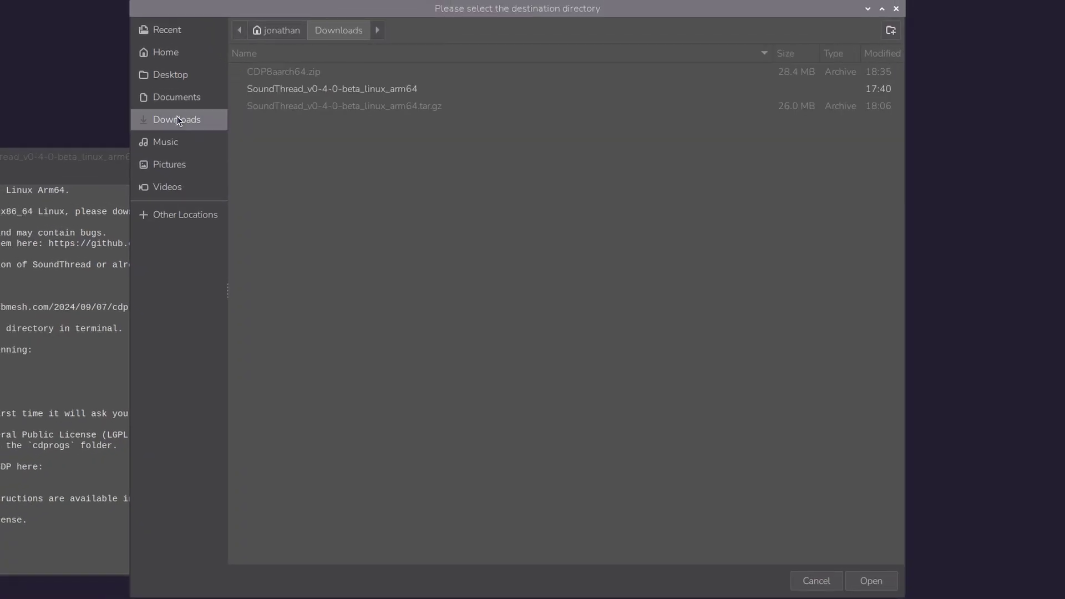
{"action": "left_click", "coordinate": [873, 581]}
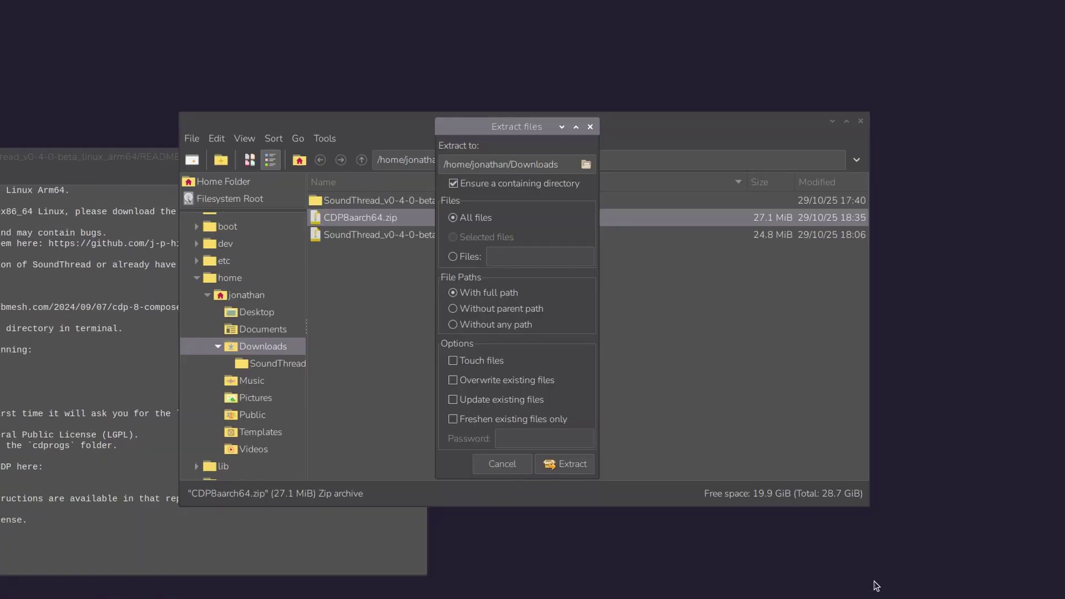
{"action": "left_click", "coordinate": [571, 463]}
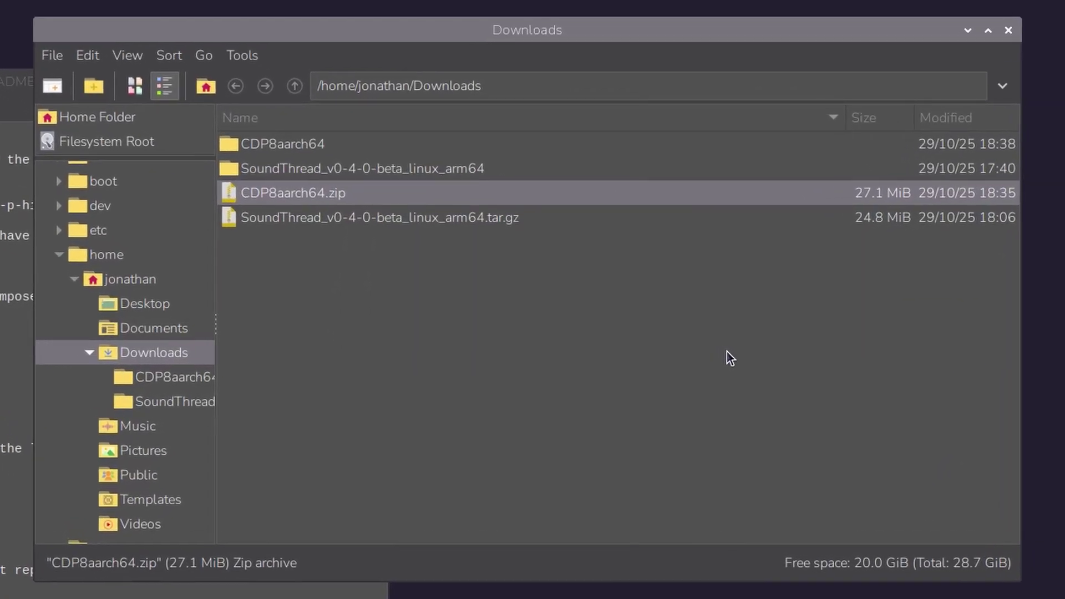
{"action": "double_click", "coordinate": [323, 145]}
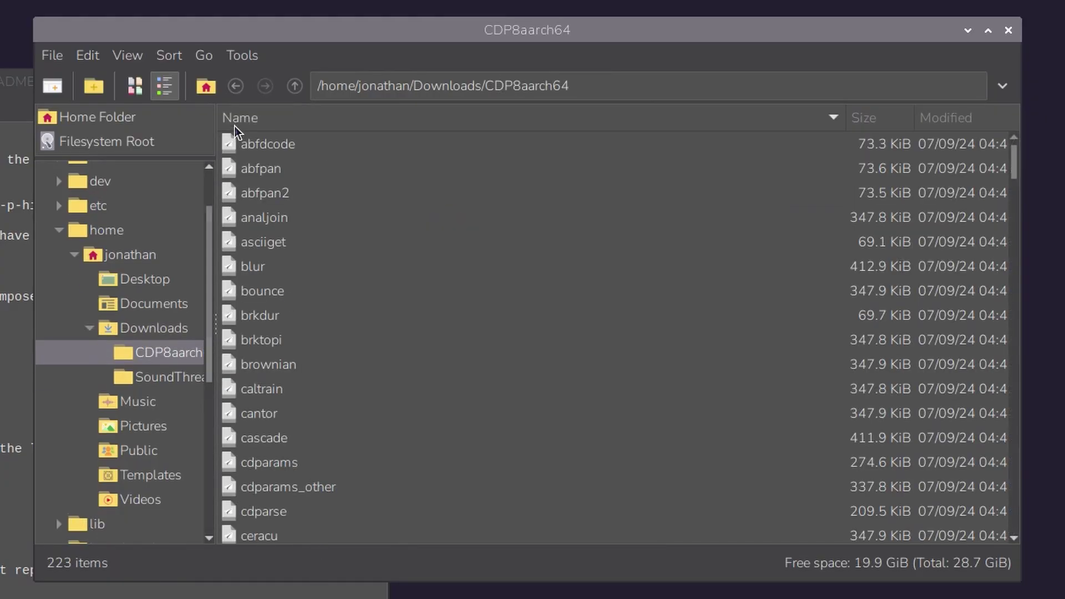
{"action": "left_click", "coordinate": [237, 89]}
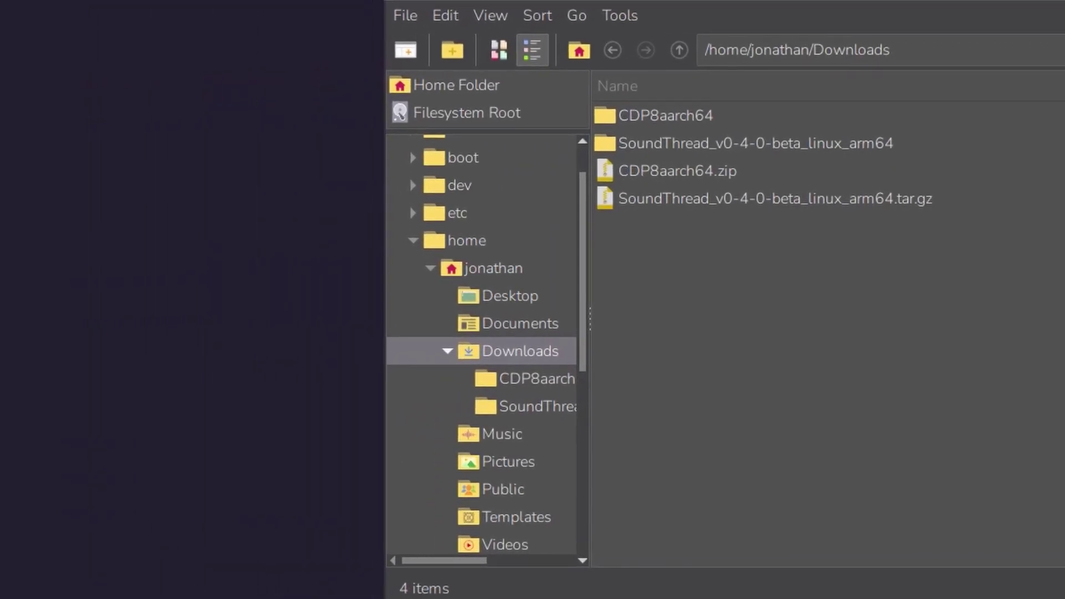
Step: In a new terminal, change to the user's Downloads folder and run chmod +x CDP8aarch64/*
{"action": "key", "text": "ctrl+alt+t"}
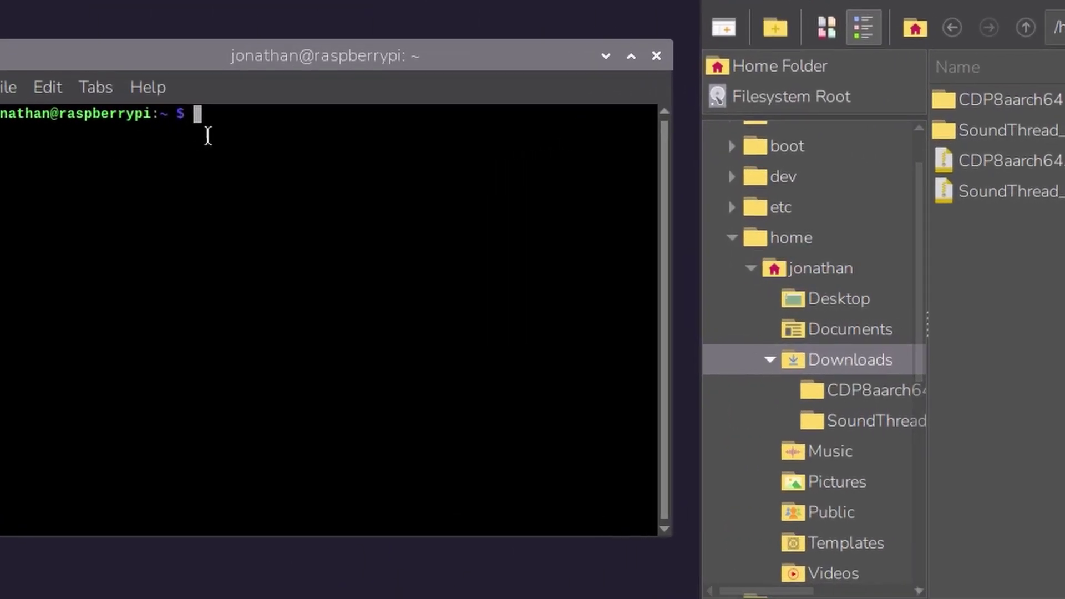
{"action": "type", "text": "cd"}
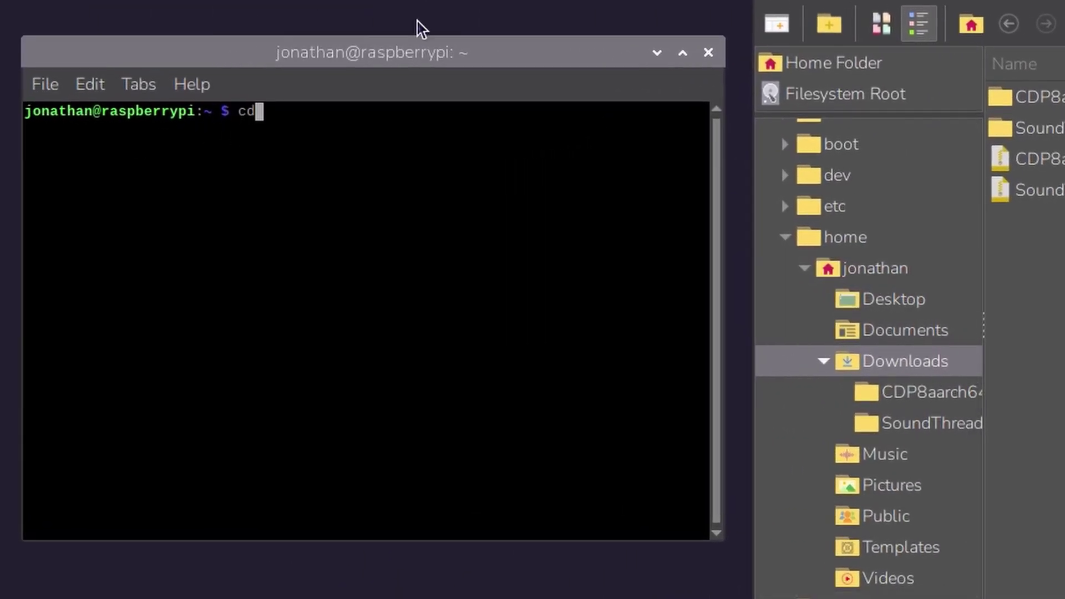
{"action": "type", "text": " /home"}
{"action": "type", "text": "/"}
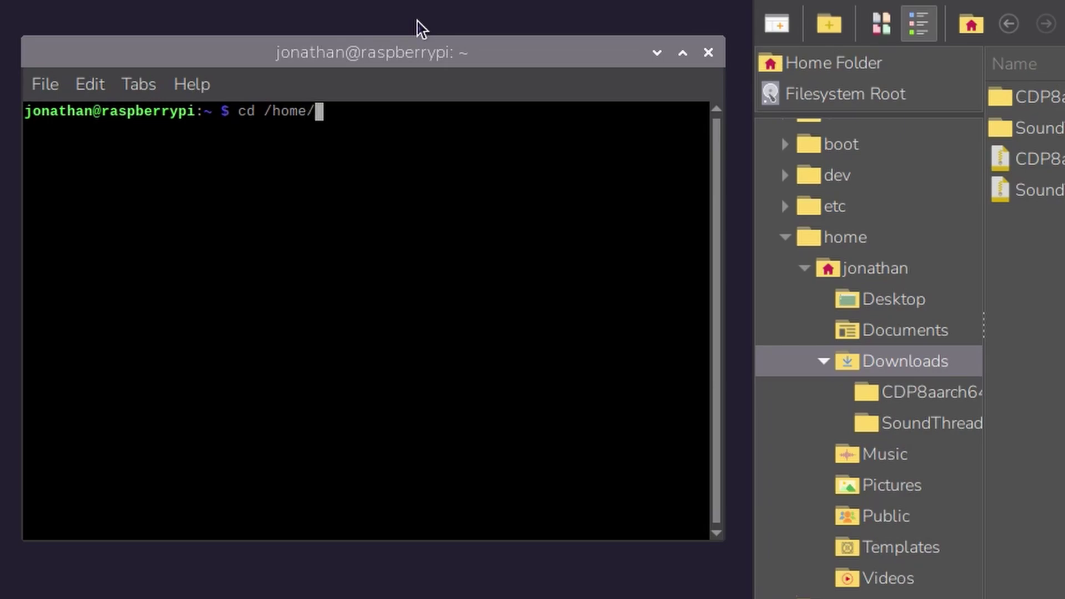
{"action": "type", "text": "jonathan/"}
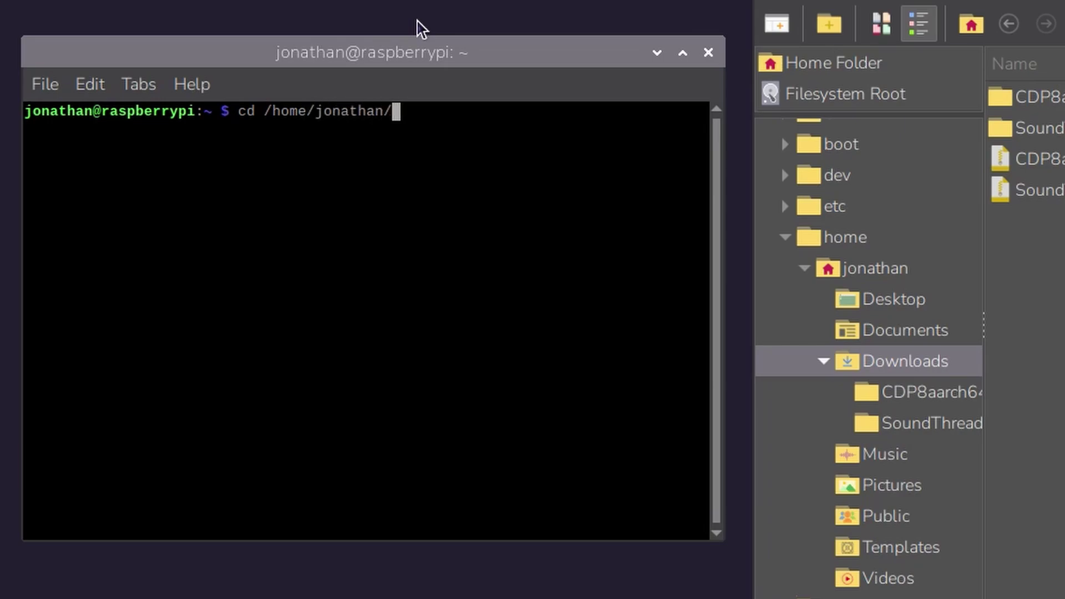
{"action": "type", "text": "Downloads"}
{"action": "key", "text": "Return"}
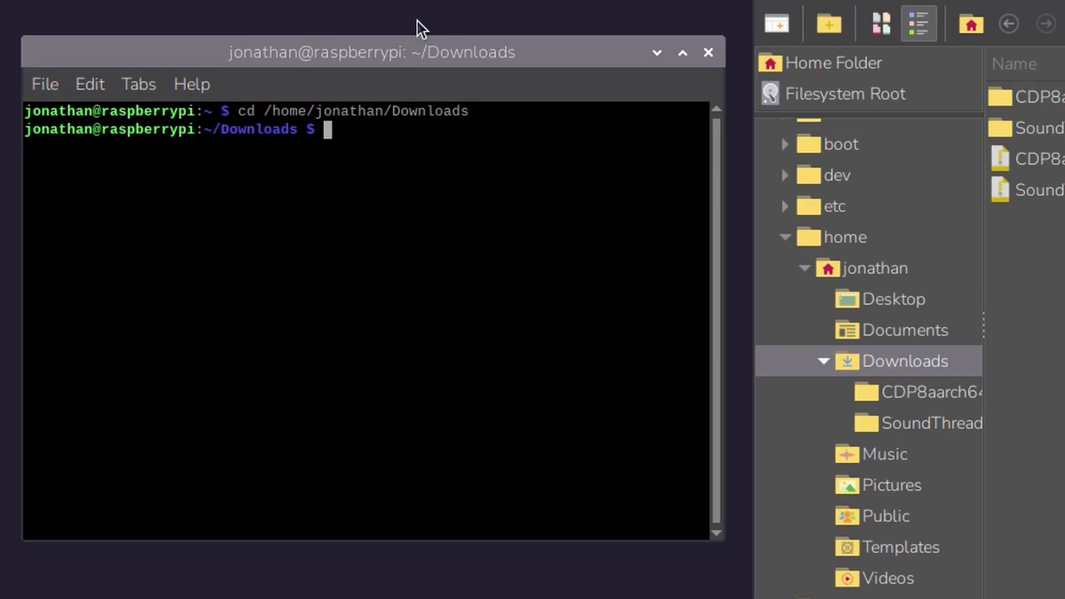
{"action": "type", "text": "chmod"}
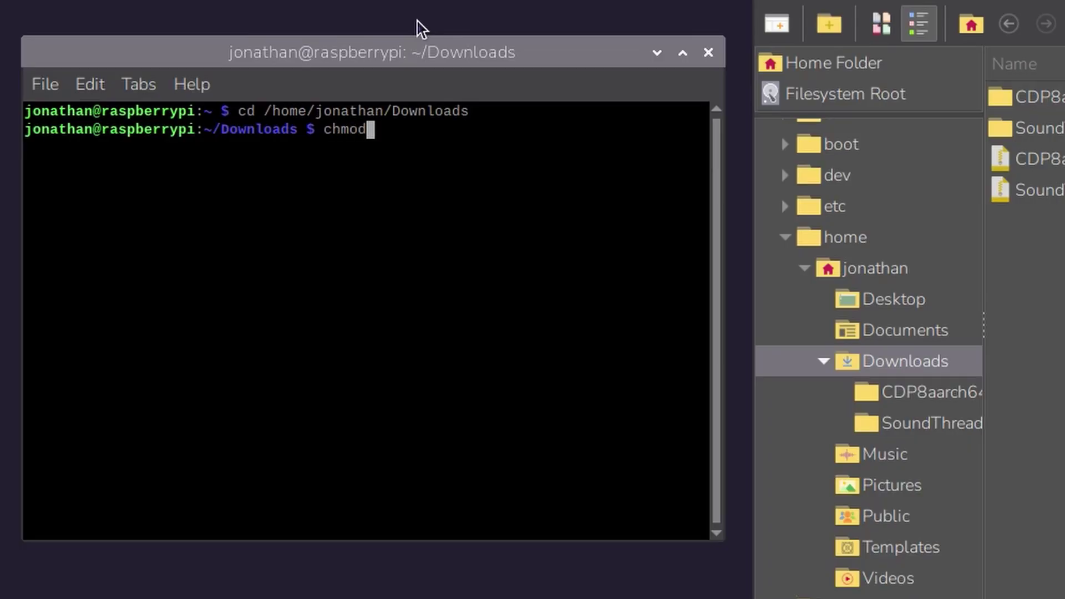
{"action": "type", "text": " +x CDP"}
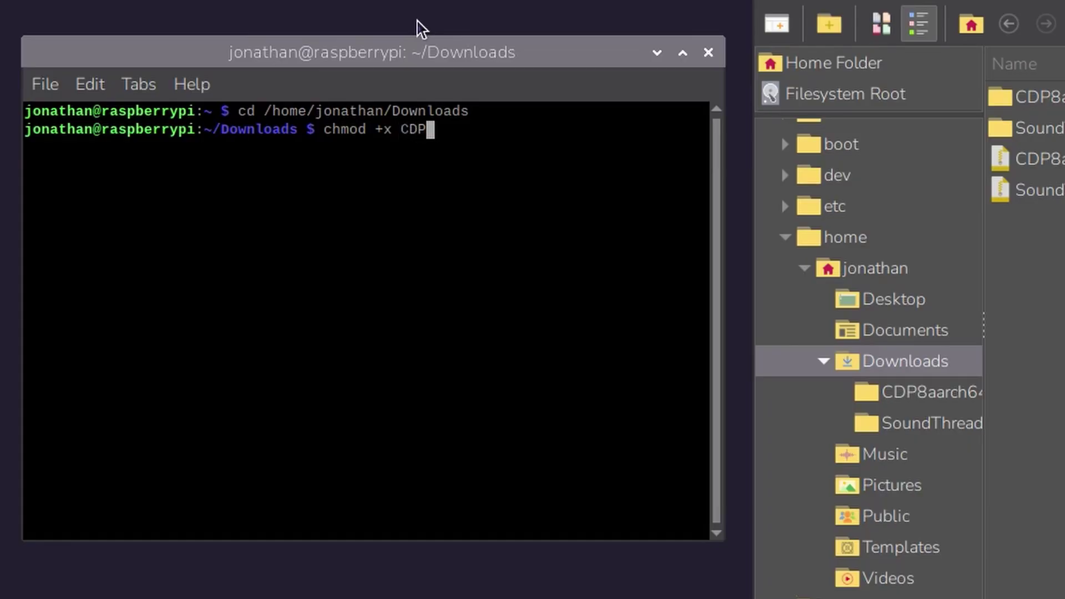
{"action": "type", "text": "8aarch"}
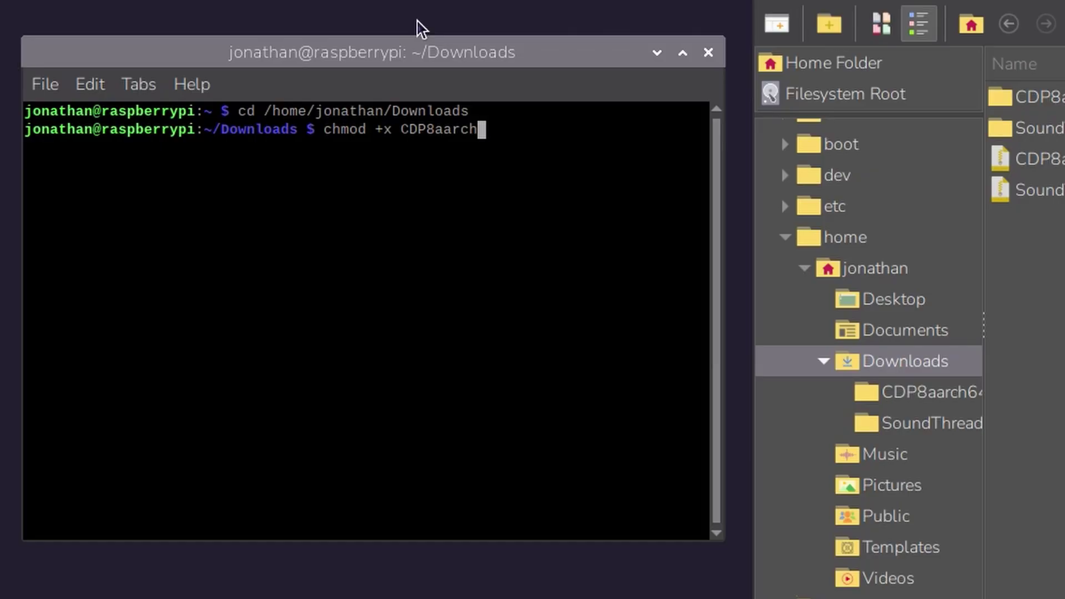
{"action": "type", "text": "64/*"}
{"action": "key", "text": "Return"}
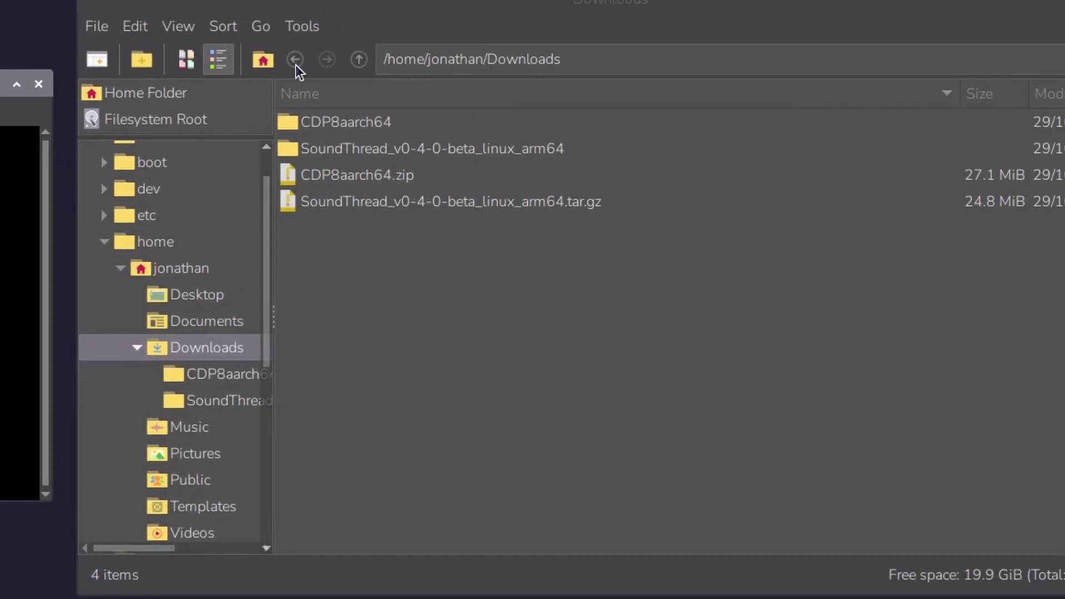
Step: Execute SoundThread.arm64 from the SoundThread_v0-4-0-beta_linux_arm64 folder in Downloads
{"action": "left_click", "coordinate": [319, 265]}
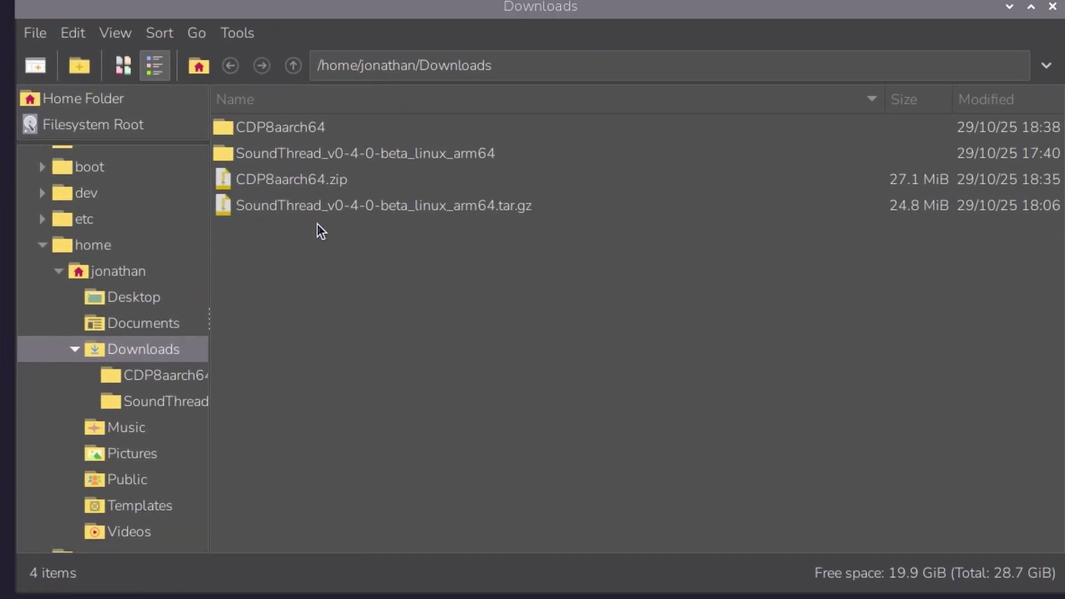
{"action": "double_click", "coordinate": [323, 154]}
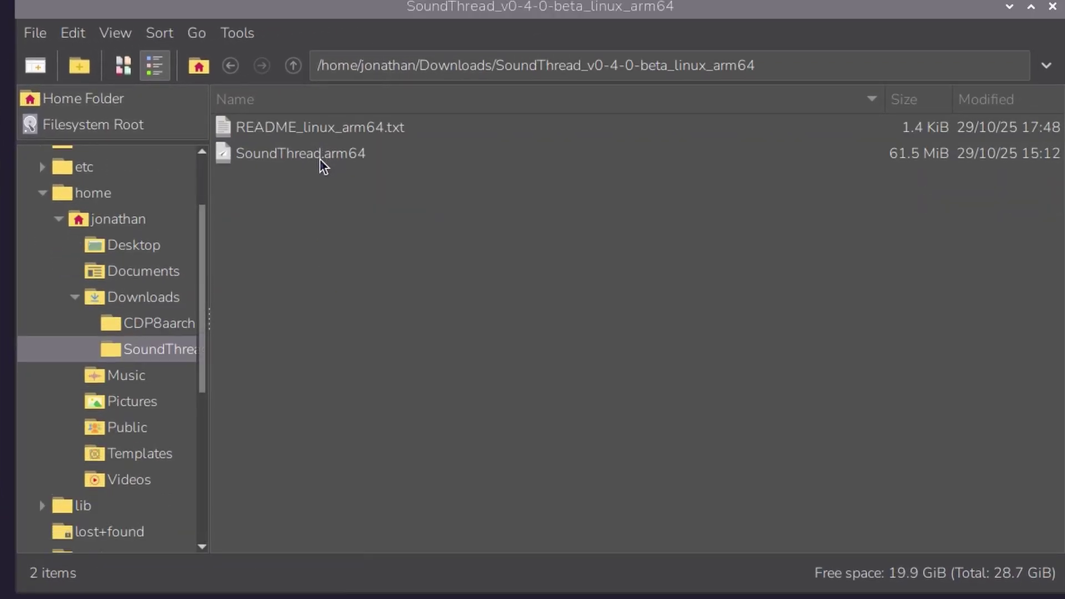
{"action": "double_click", "coordinate": [320, 158]}
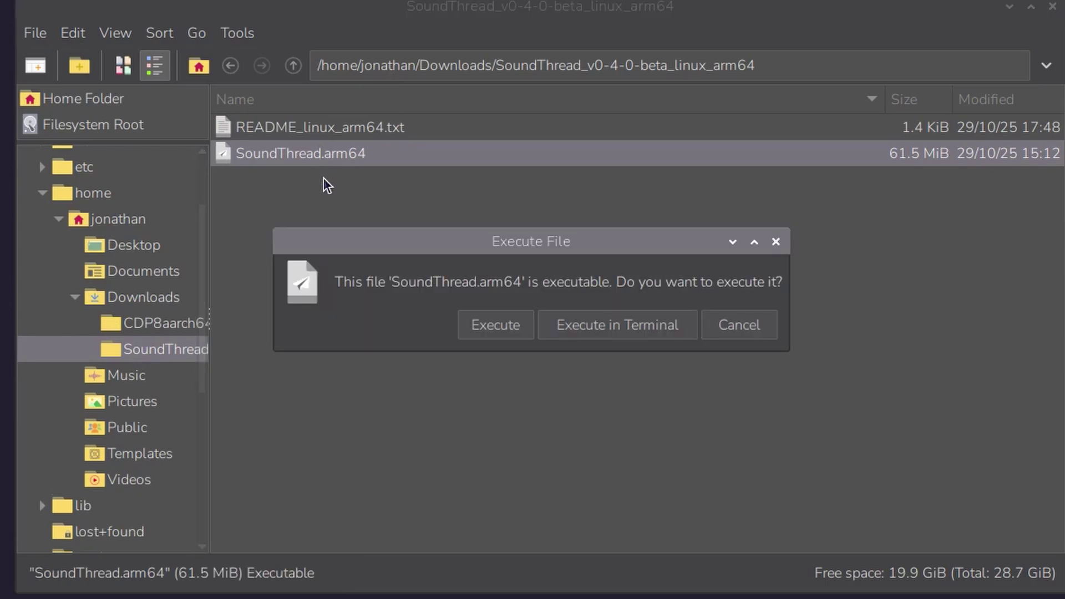
{"action": "left_click", "coordinate": [480, 324]}
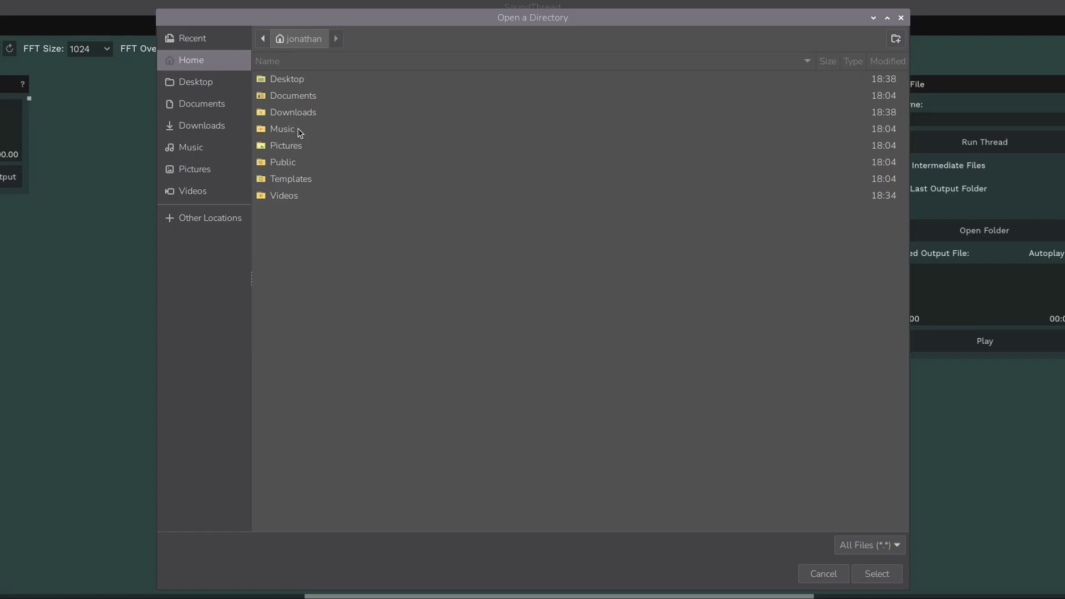
Step: Choose Downloads/CDP8aarch64 in the Open a Directory dialog as the CDP programs folder
{"action": "left_click", "coordinate": [296, 113]}
{"action": "double_click", "coordinate": [297, 113]}
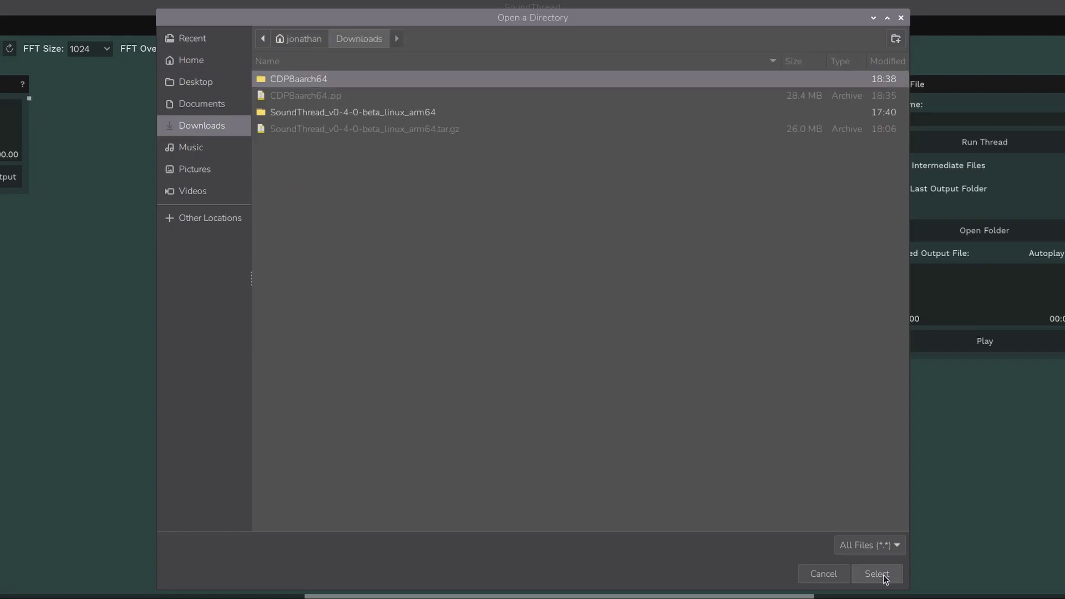
{"action": "left_click", "coordinate": [884, 576]}
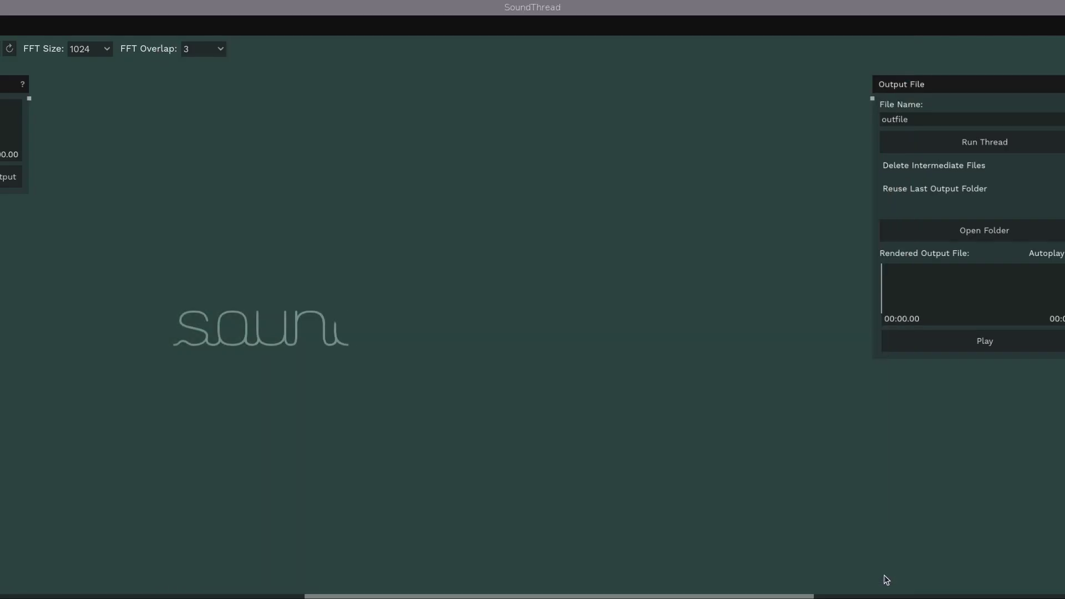